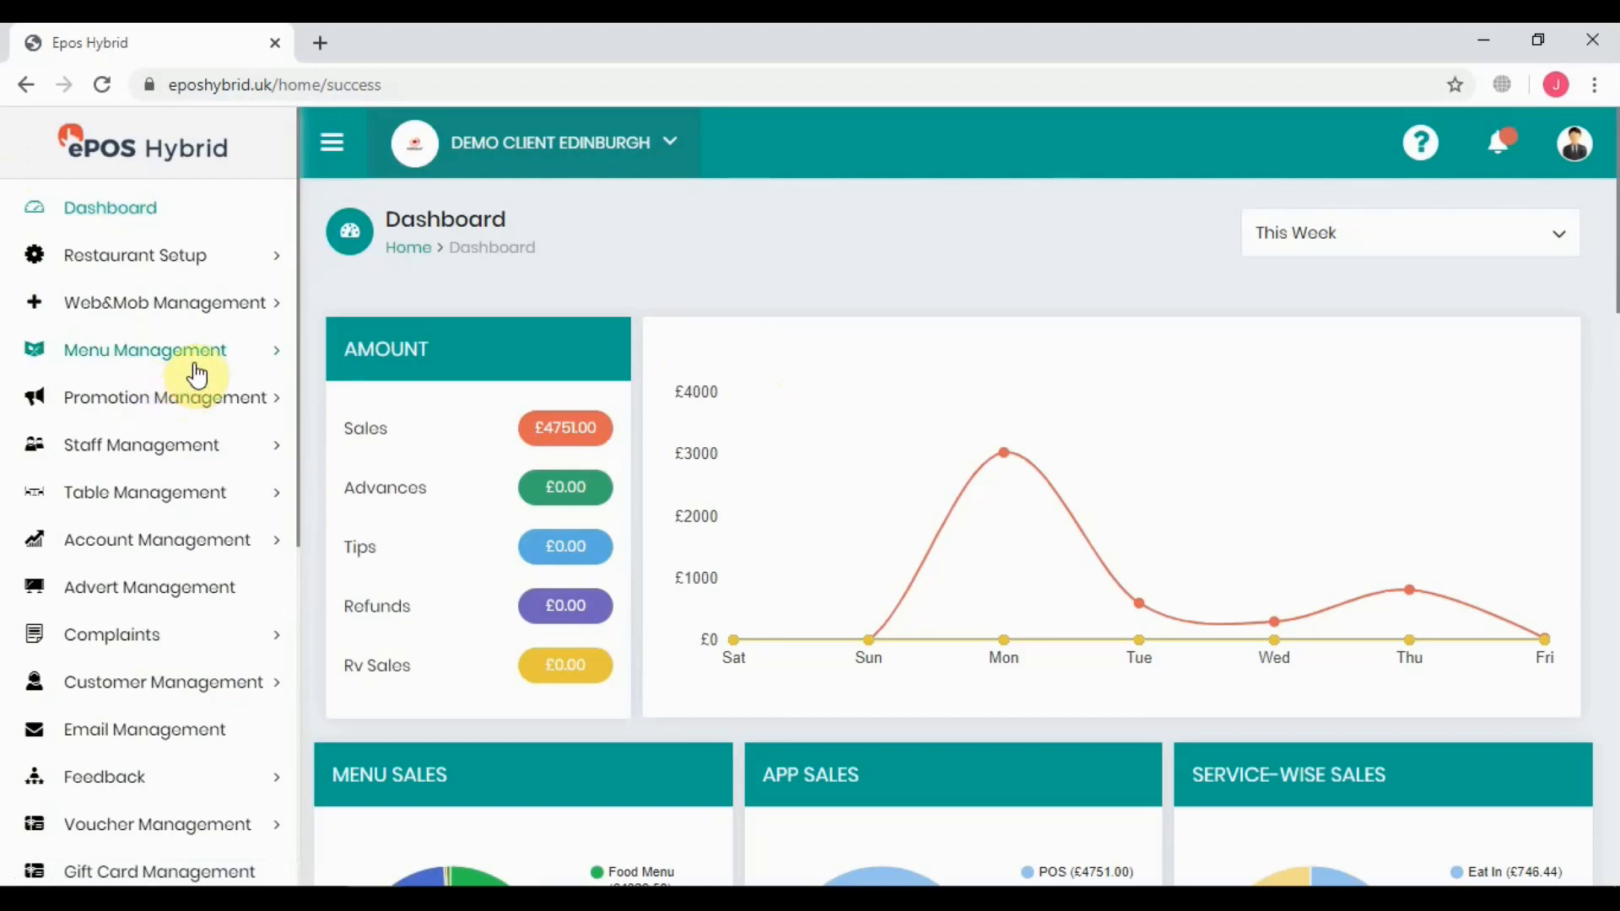
Step: Open the Menu Setup page under Menu Management and dismiss the page translation offer
click(246, 366)
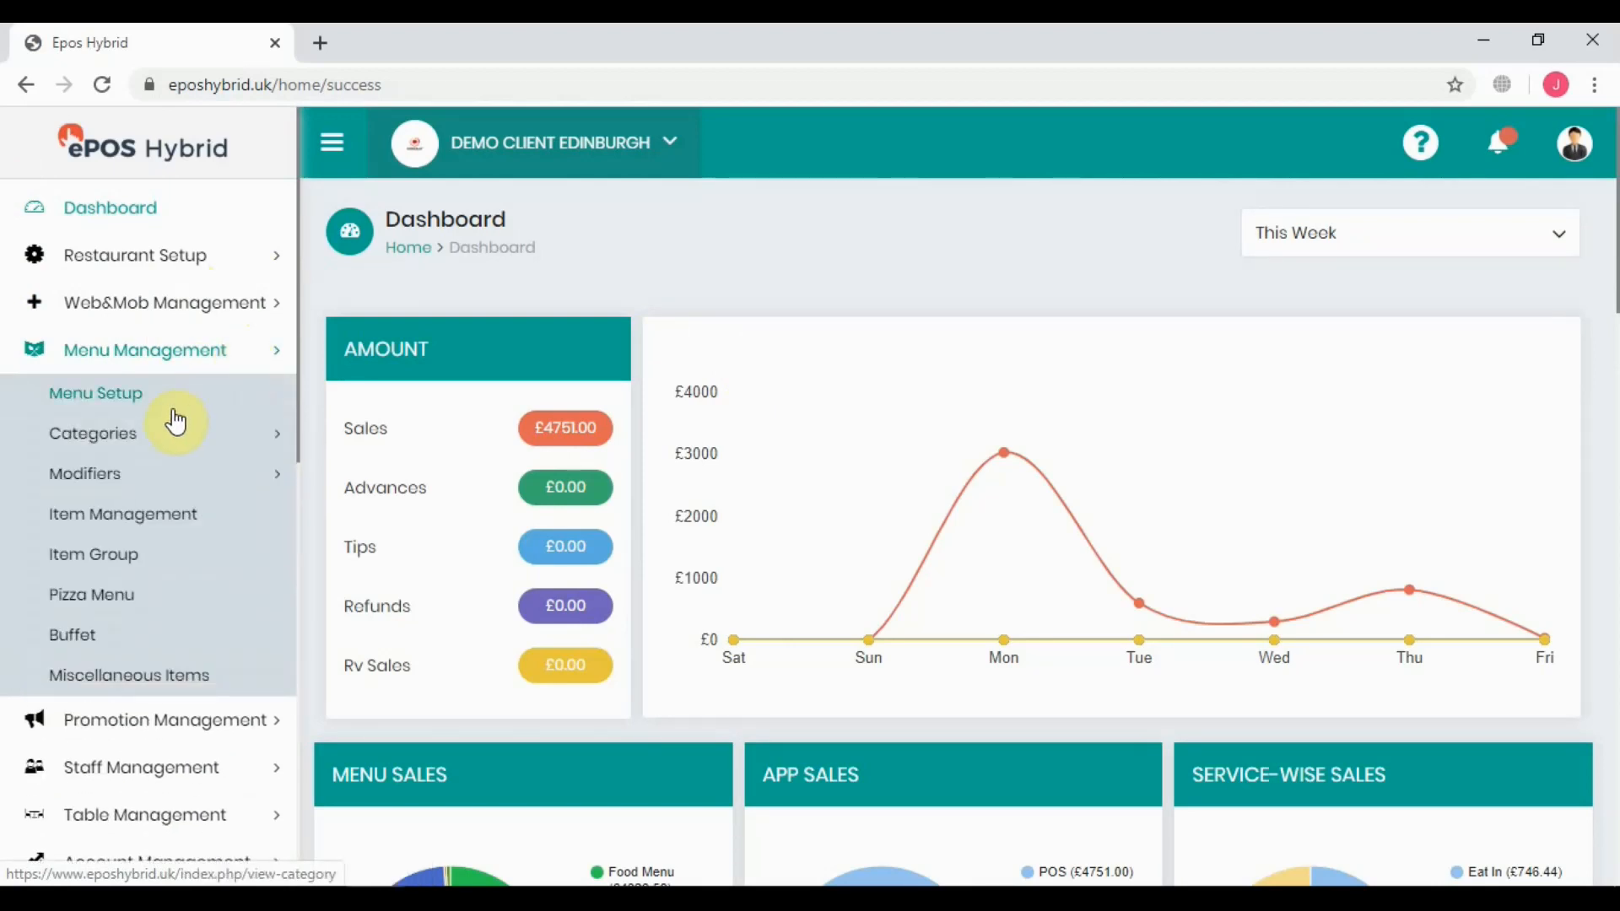
click(114, 395)
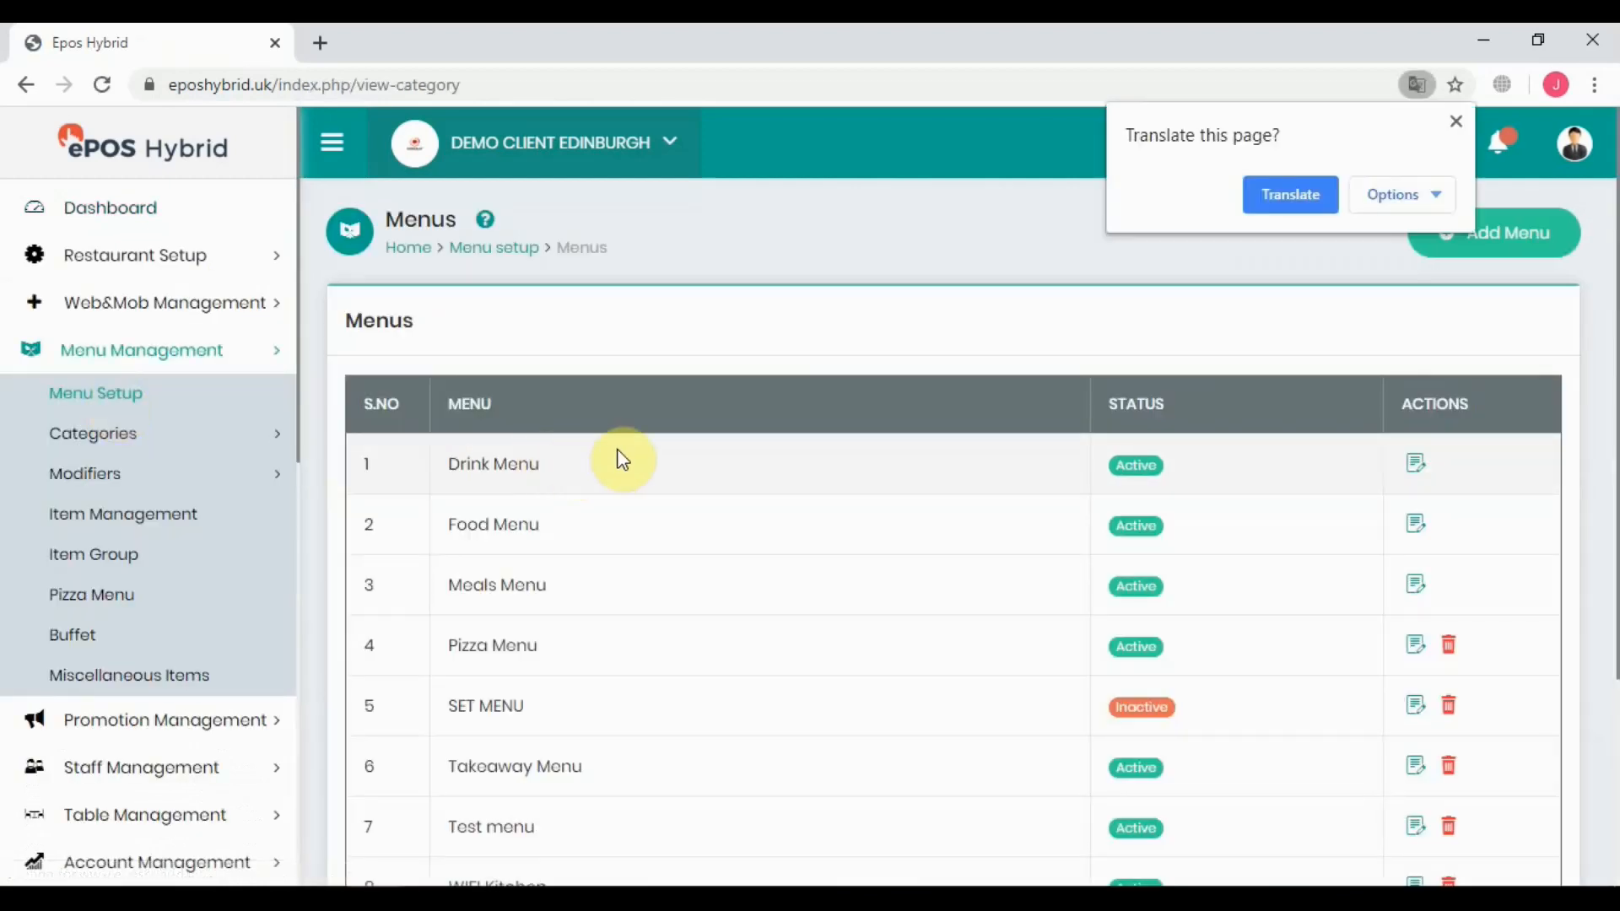
click(1451, 108)
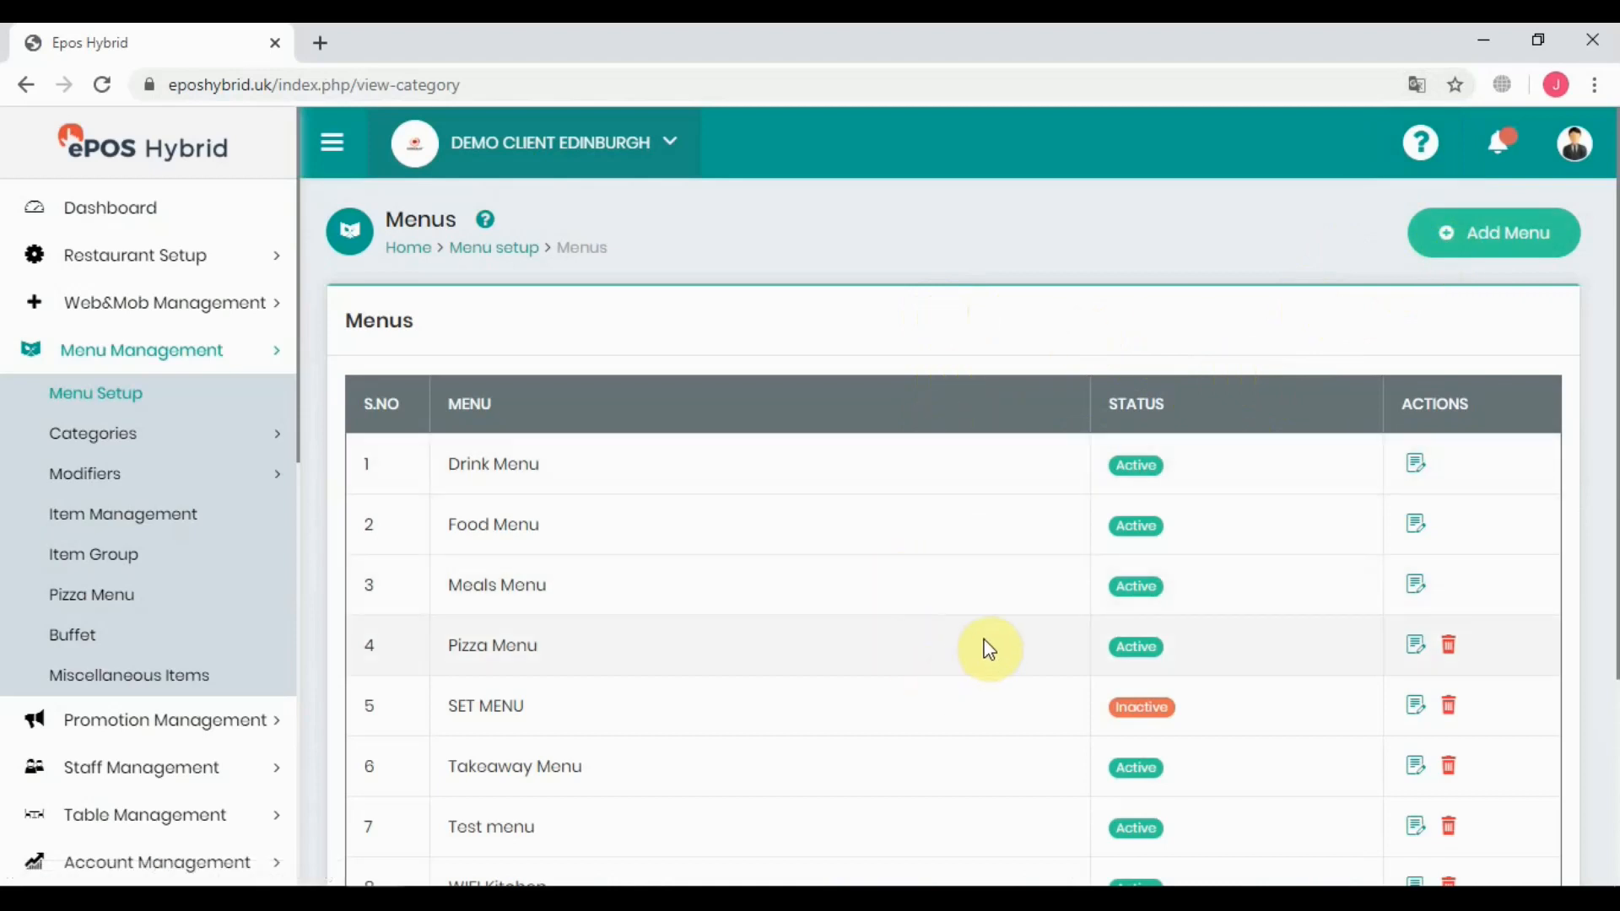
Step: Add a new menu named "Desserts Menu" and locate it in the Menus list
click(1491, 251)
click(811, 266)
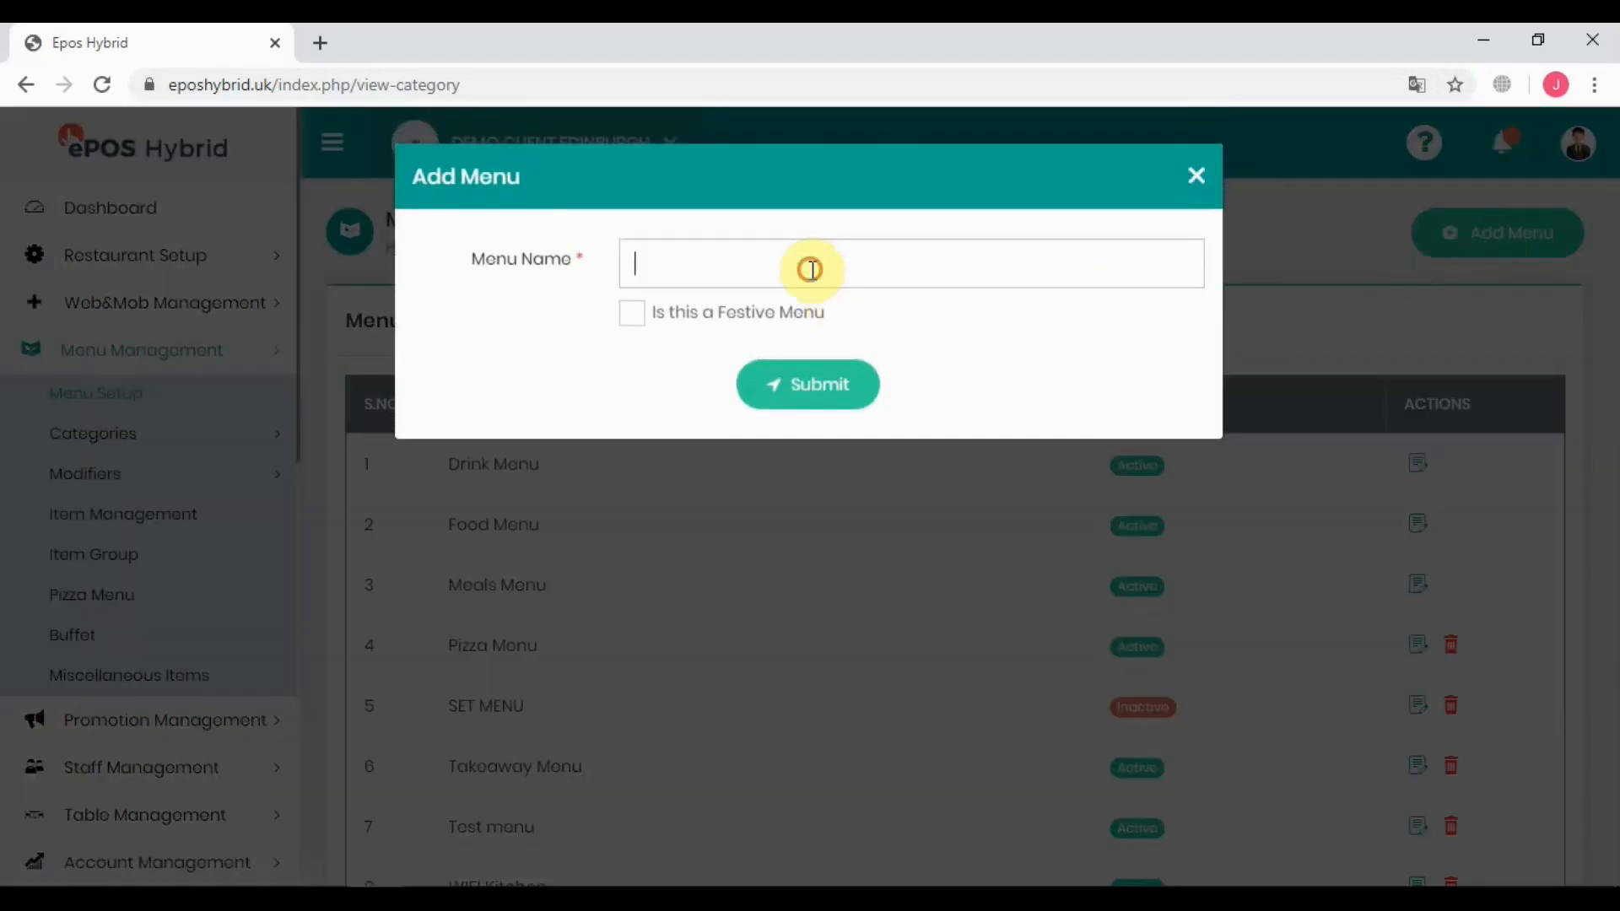
text(Desserts Menu)
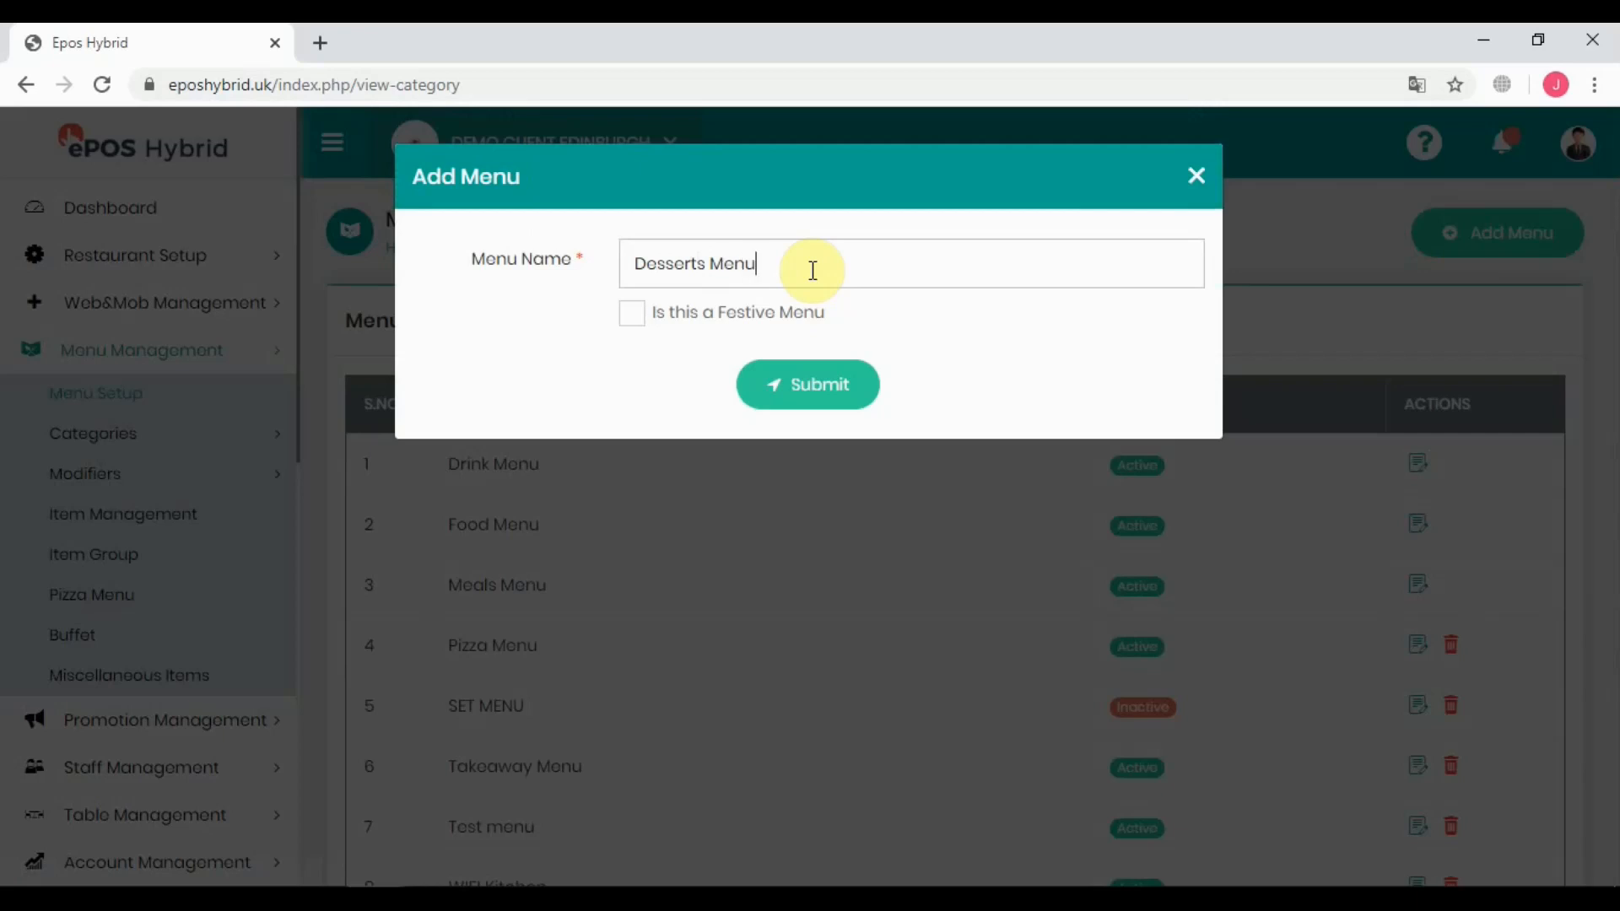
click(799, 402)
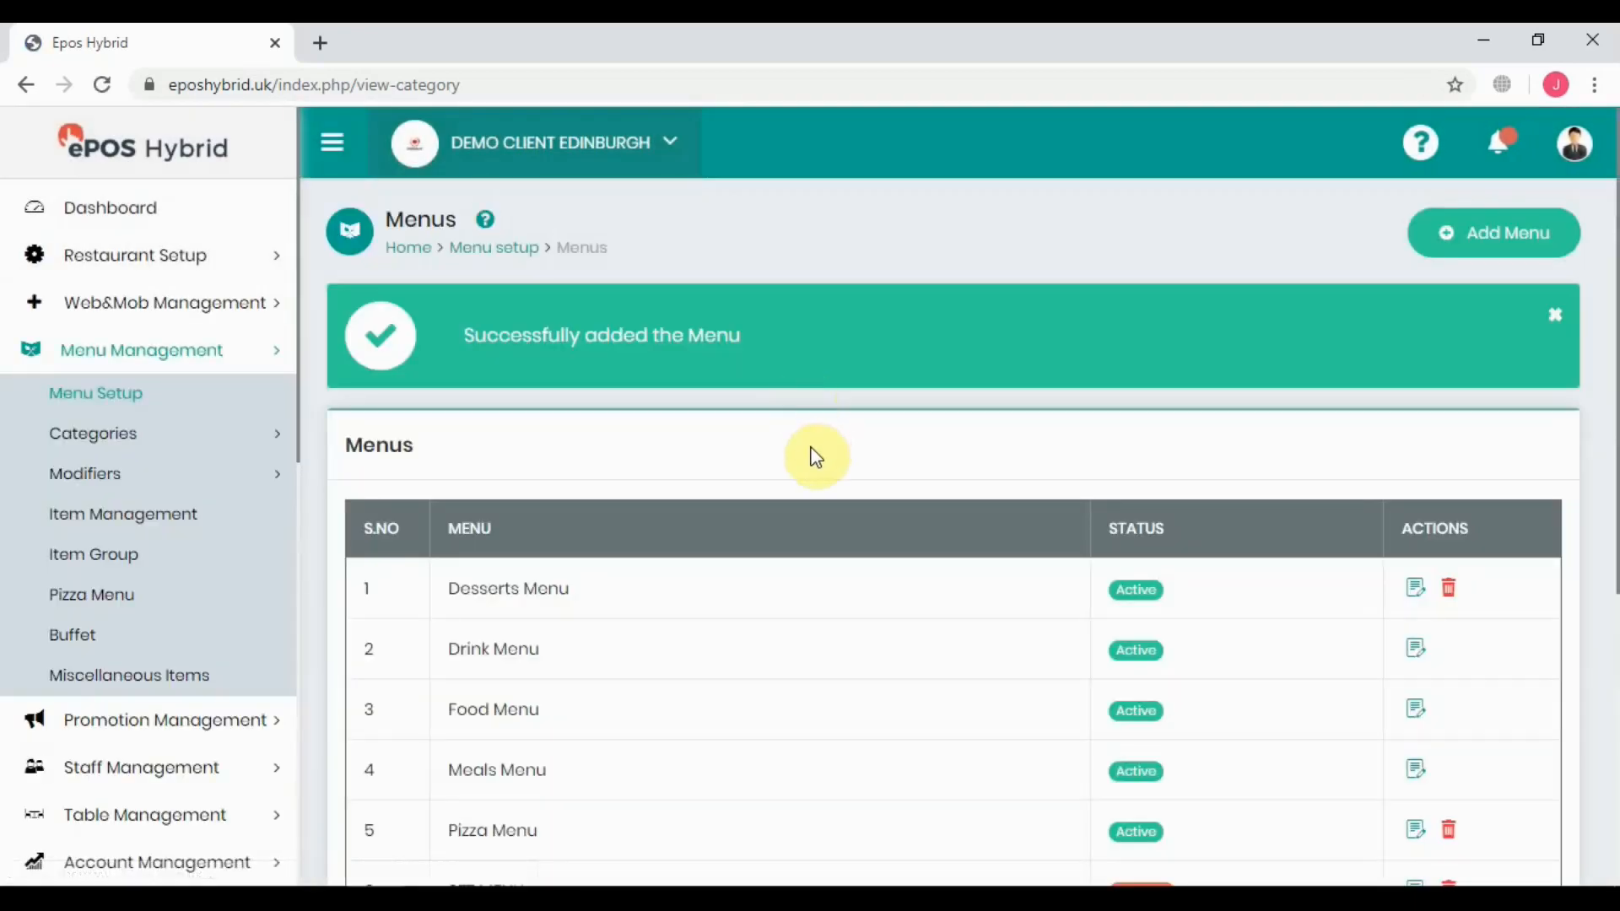
scroll(814, 453, down, 4)
scroll(700, 397, up, 3)
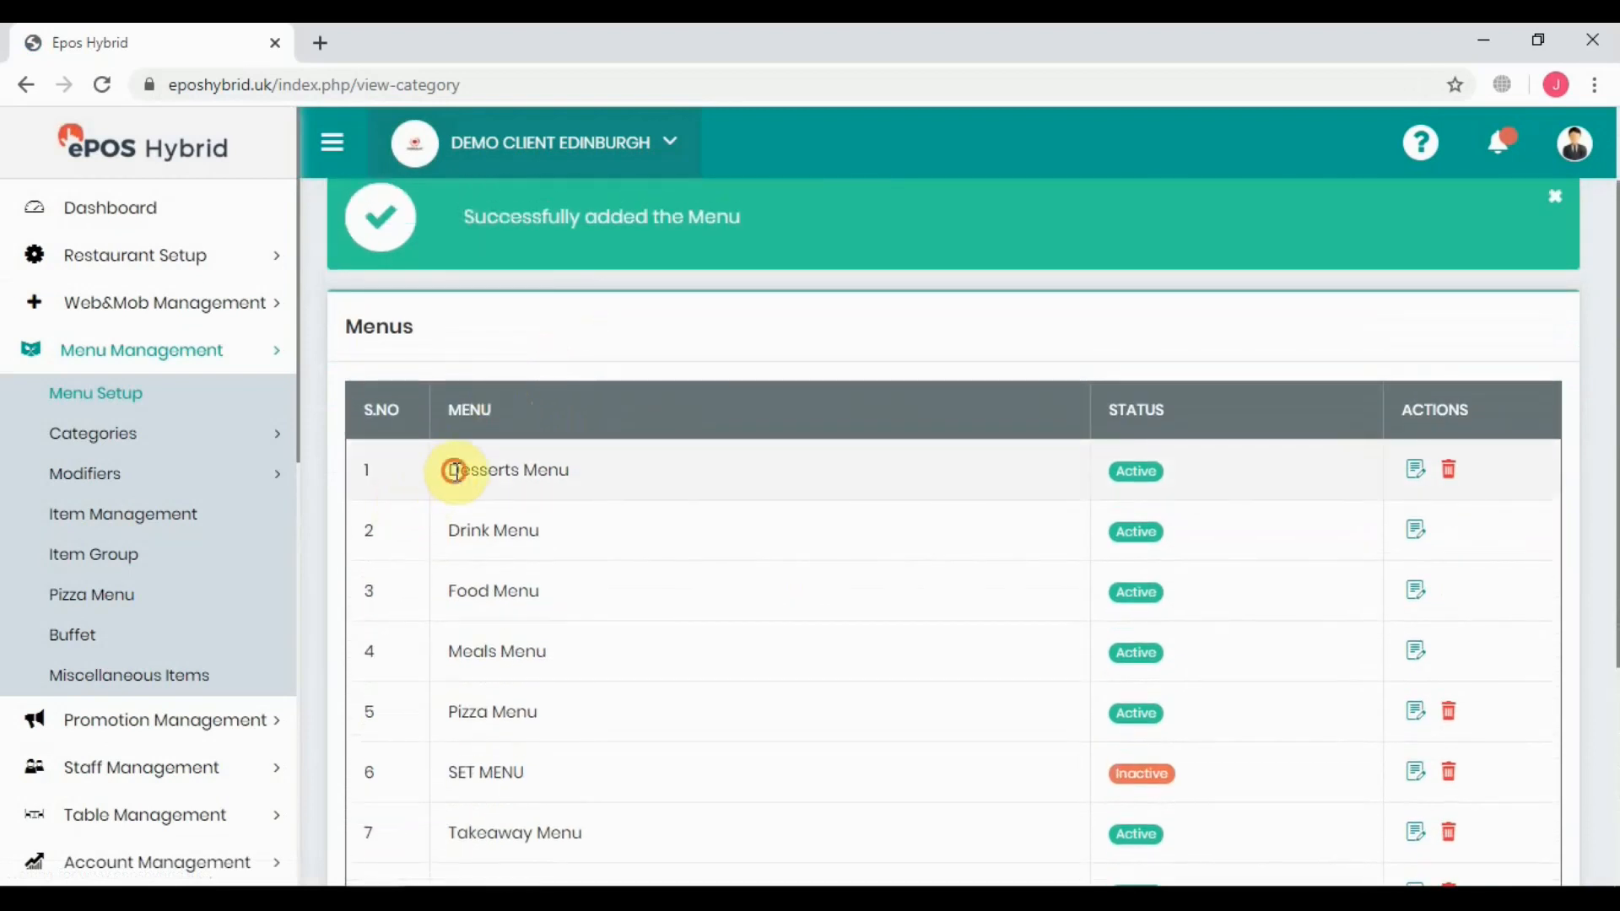
drag(448, 470, 577, 483)
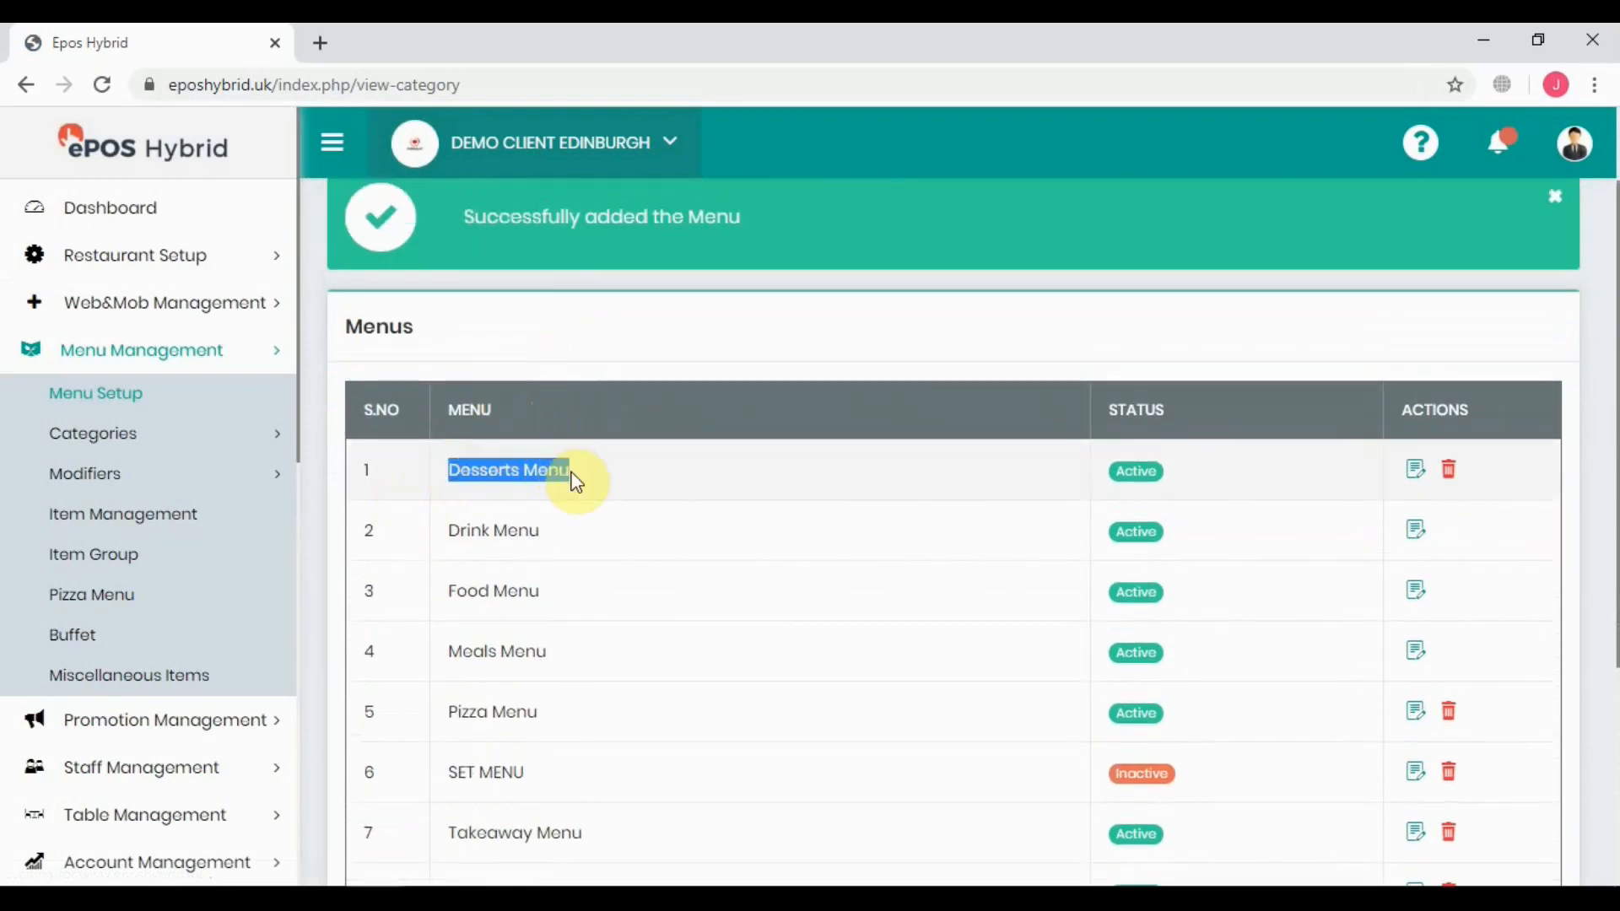
click(1291, 487)
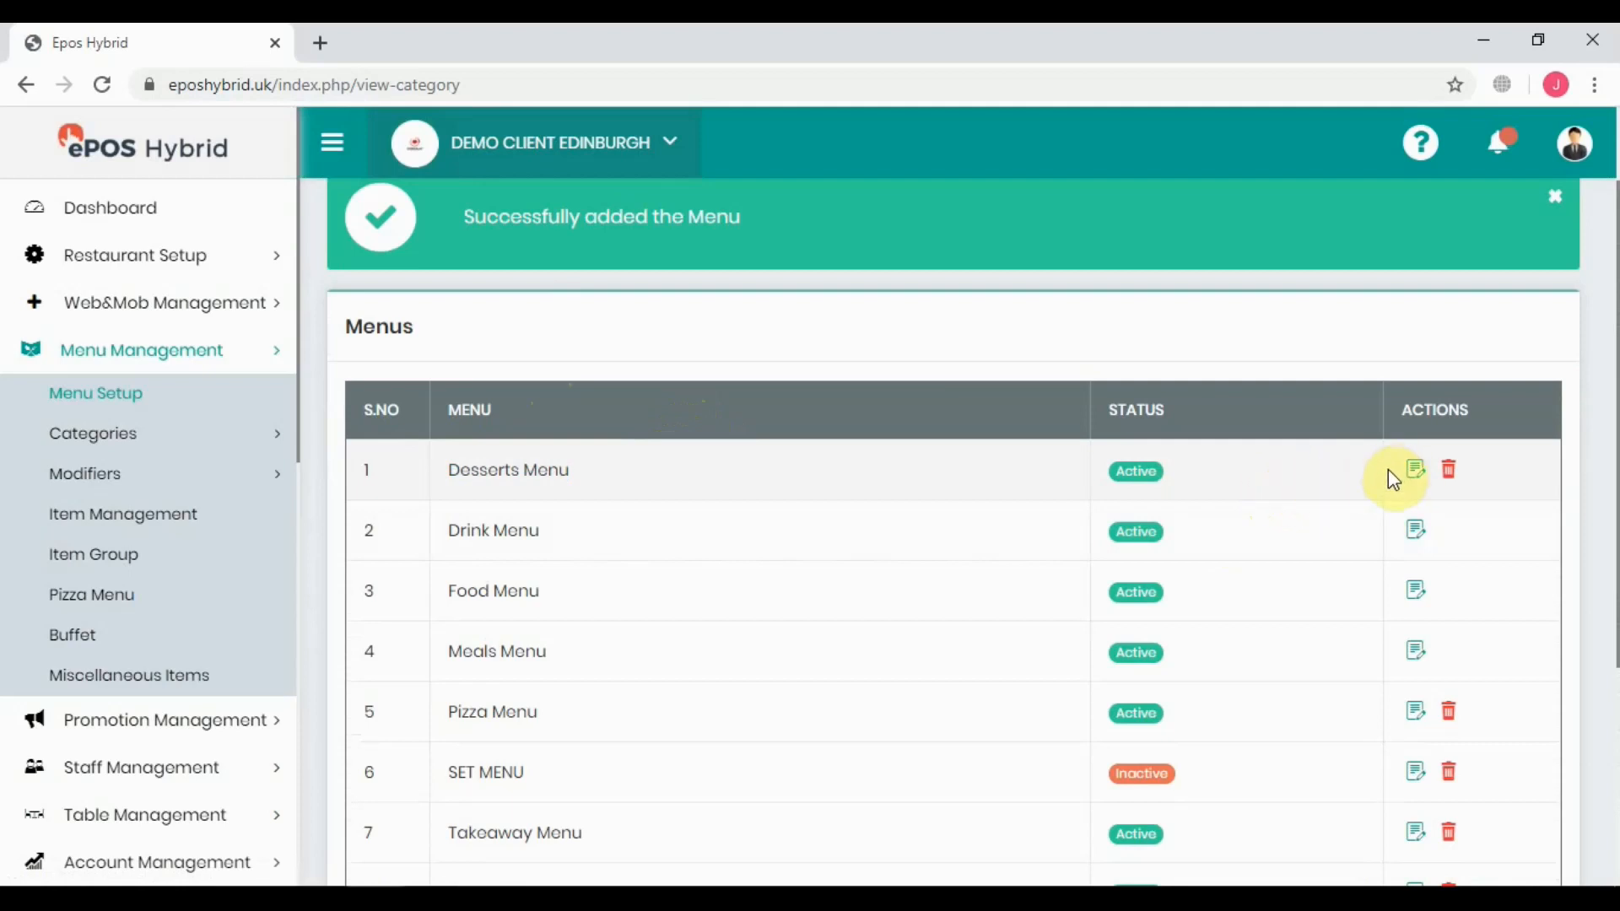
Step: View the edit form of Desserts Menu and close it without making changes
click(1417, 477)
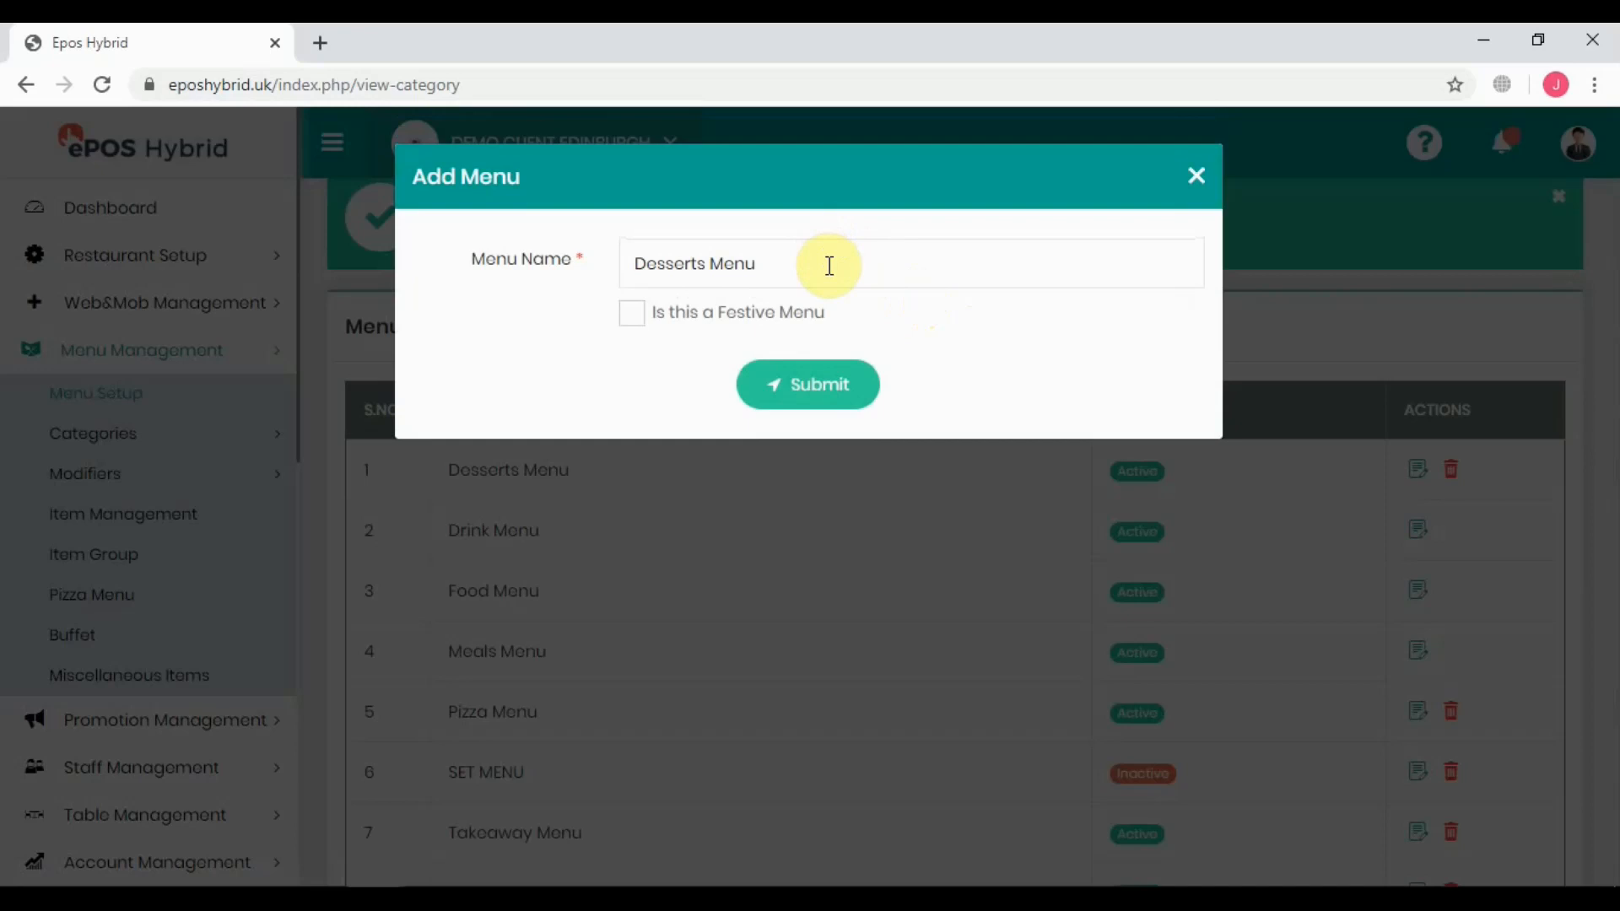
click(830, 266)
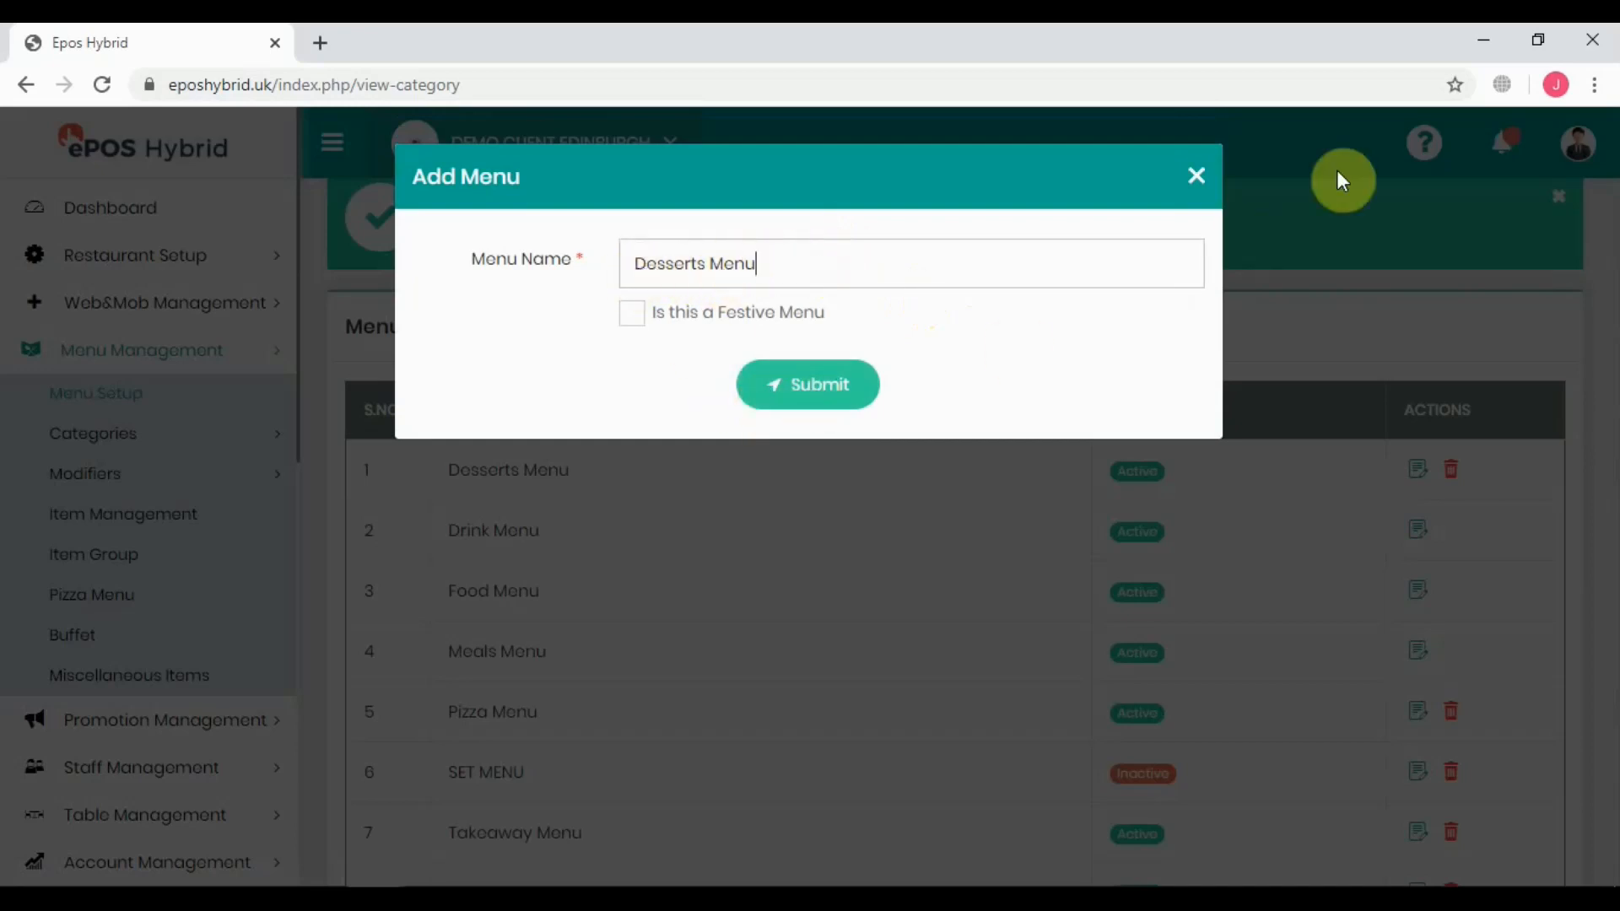
click(1198, 186)
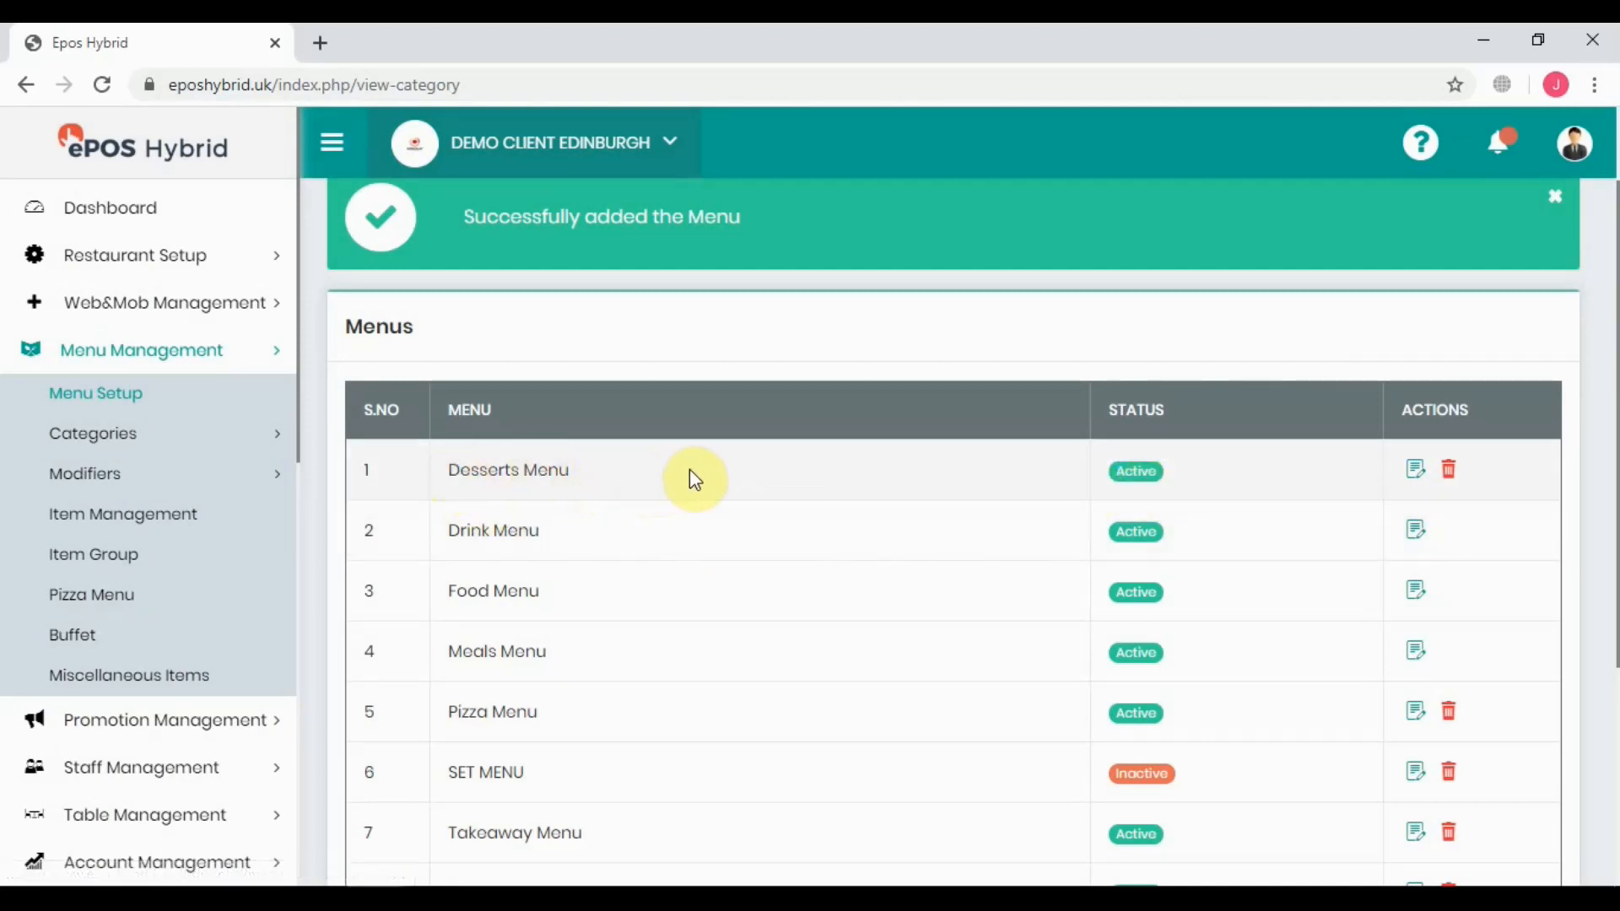
Step: Set the status of Desserts Menu to Inactive and accept the confirmation
click(1141, 487)
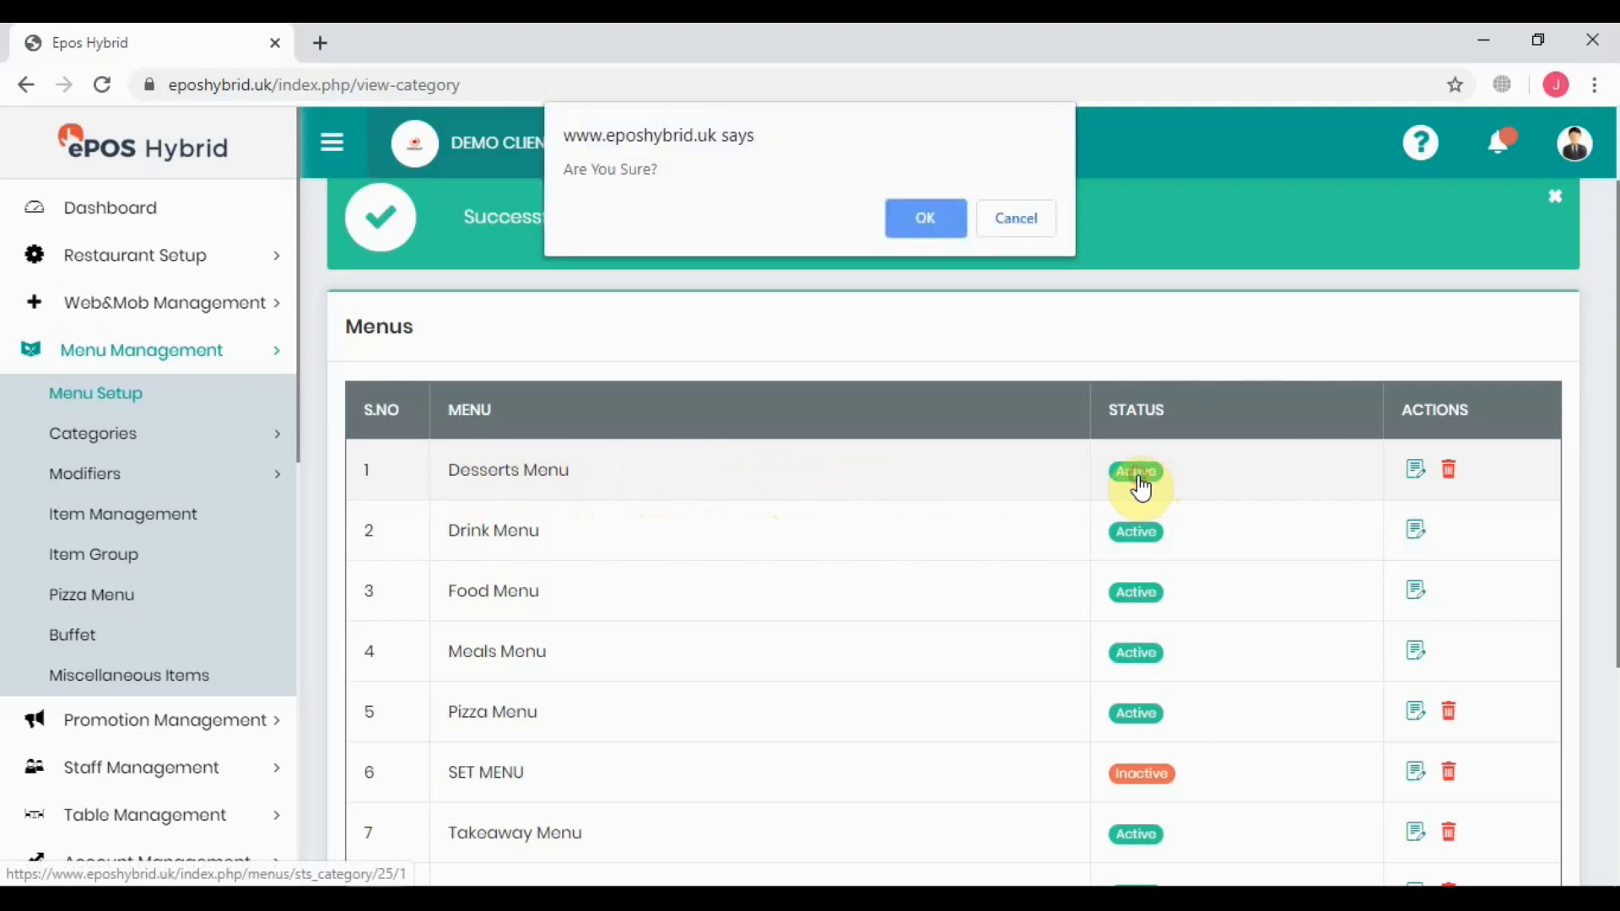
click(936, 232)
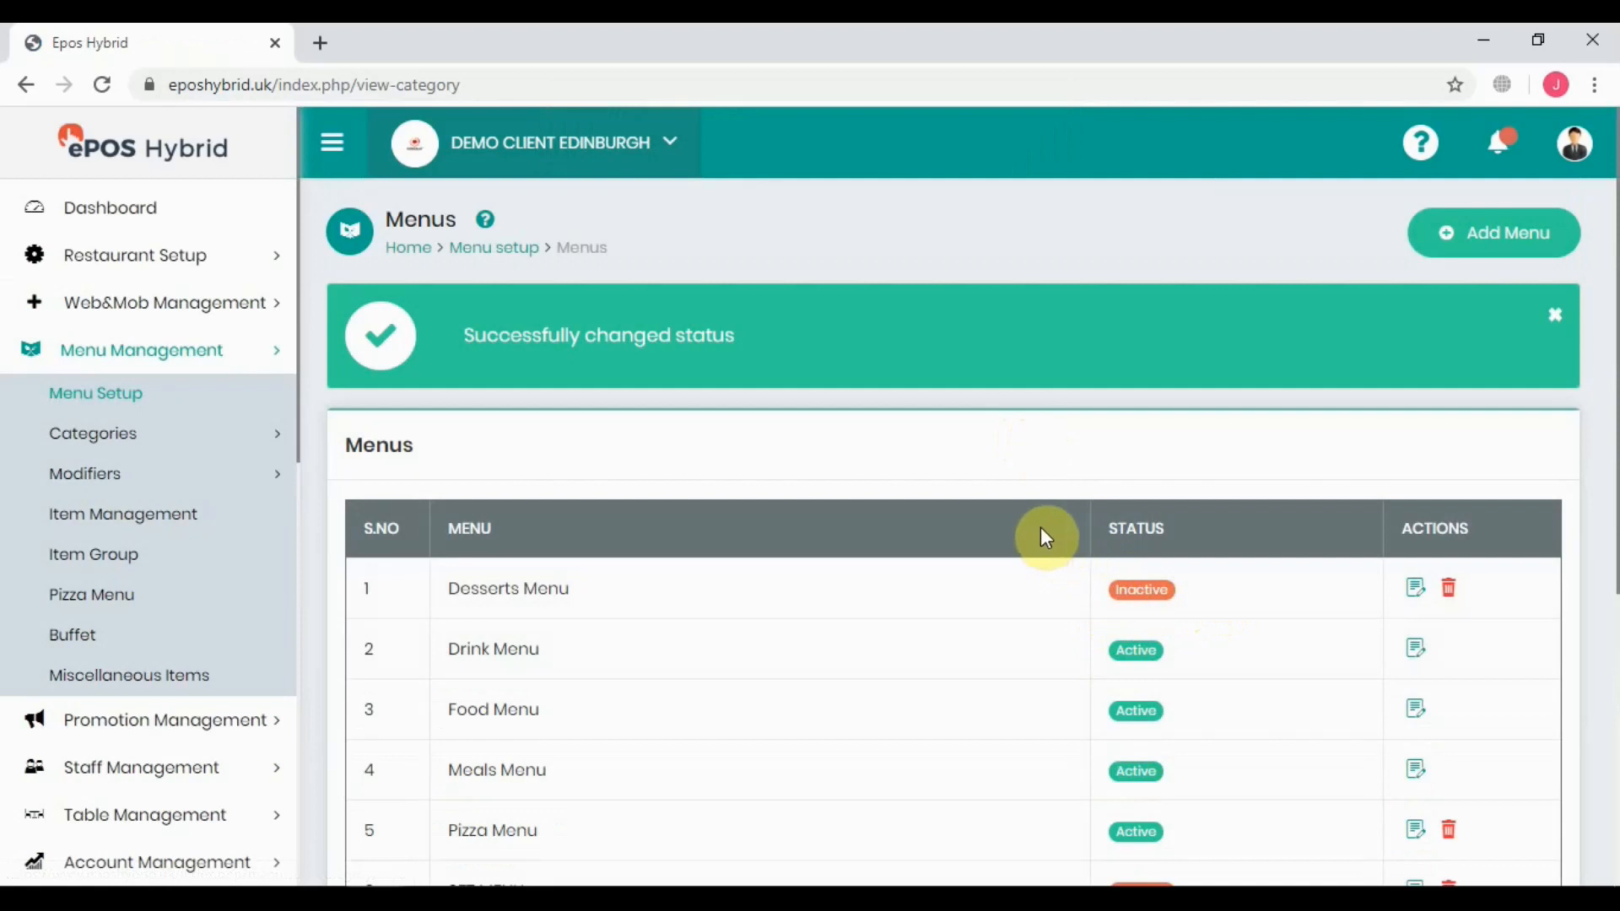
Step: Open the Food Menu categories and look through the category list
click(180, 434)
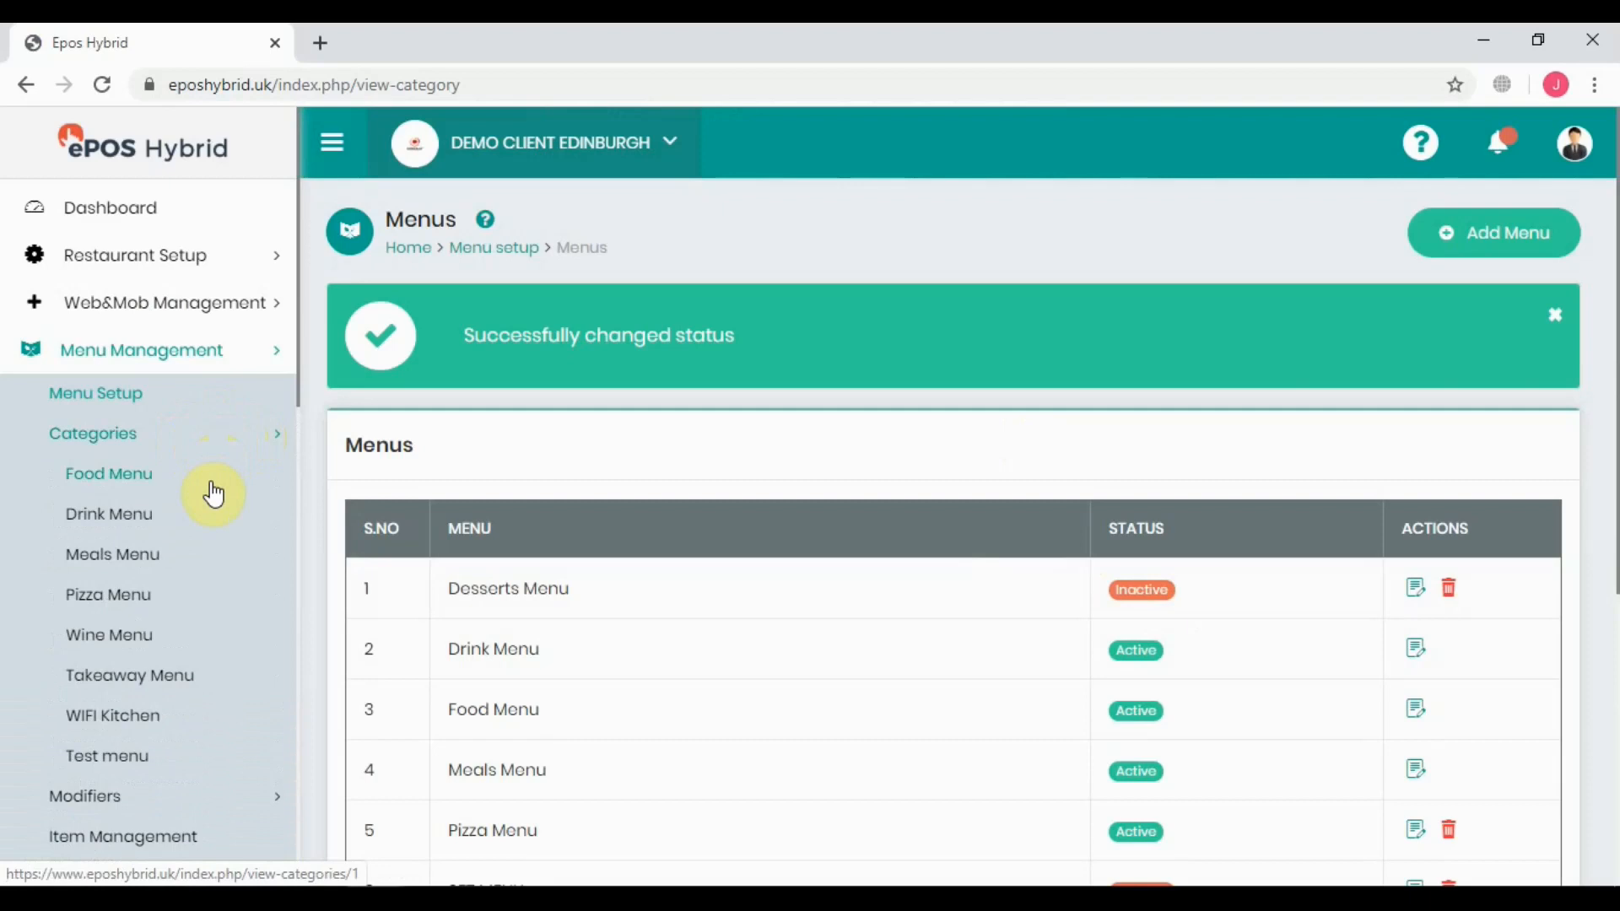
click(153, 489)
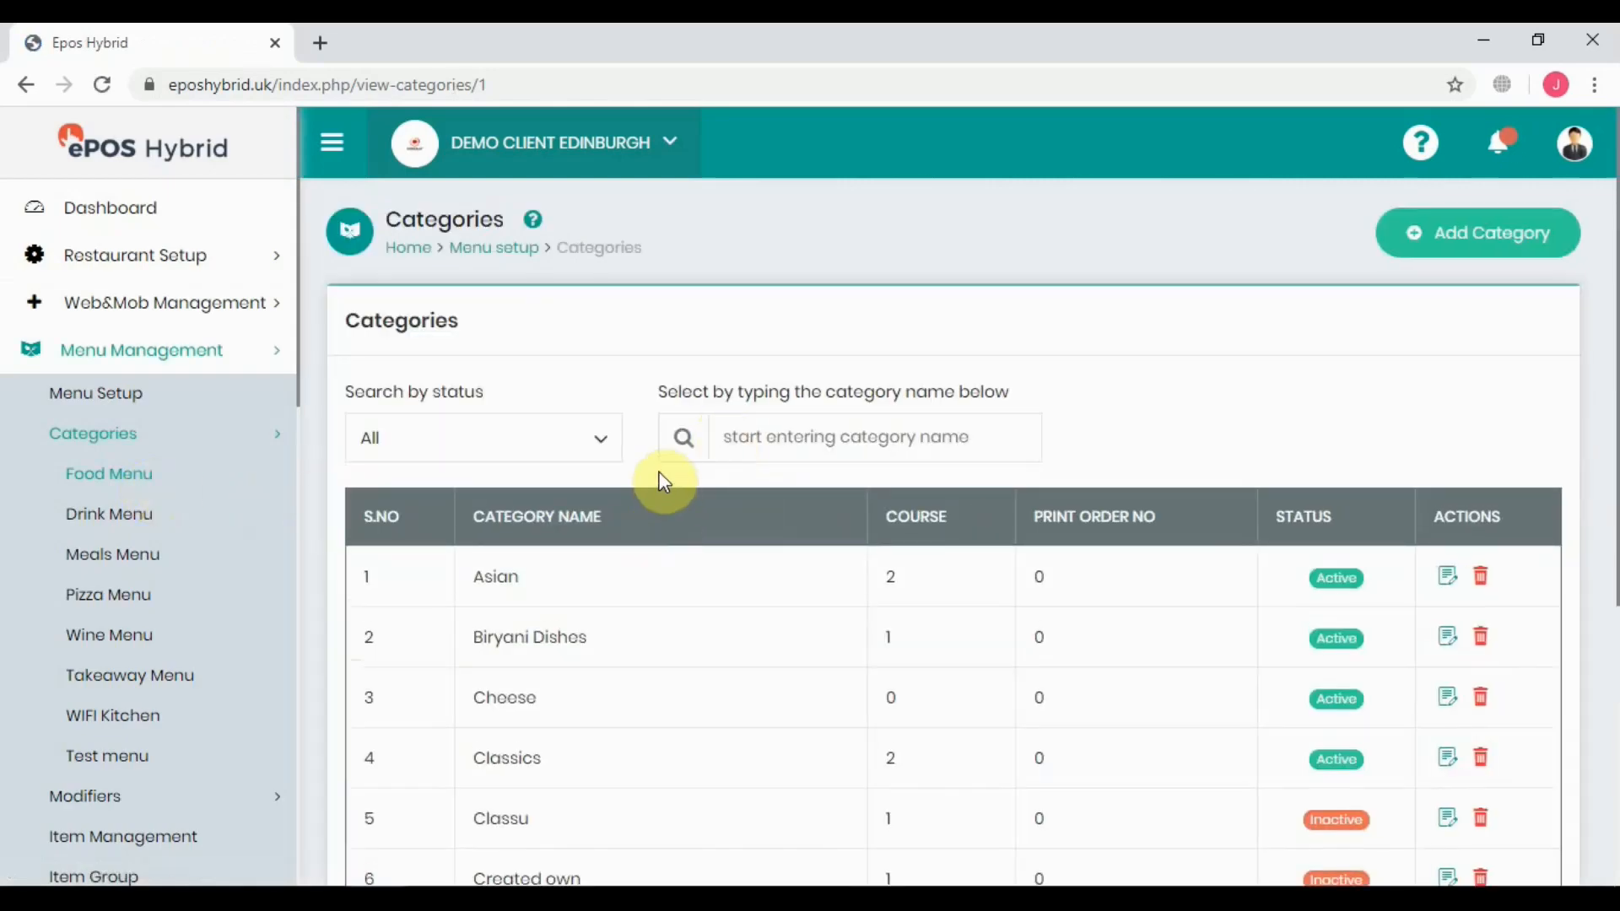
scroll(664, 482, down, 3)
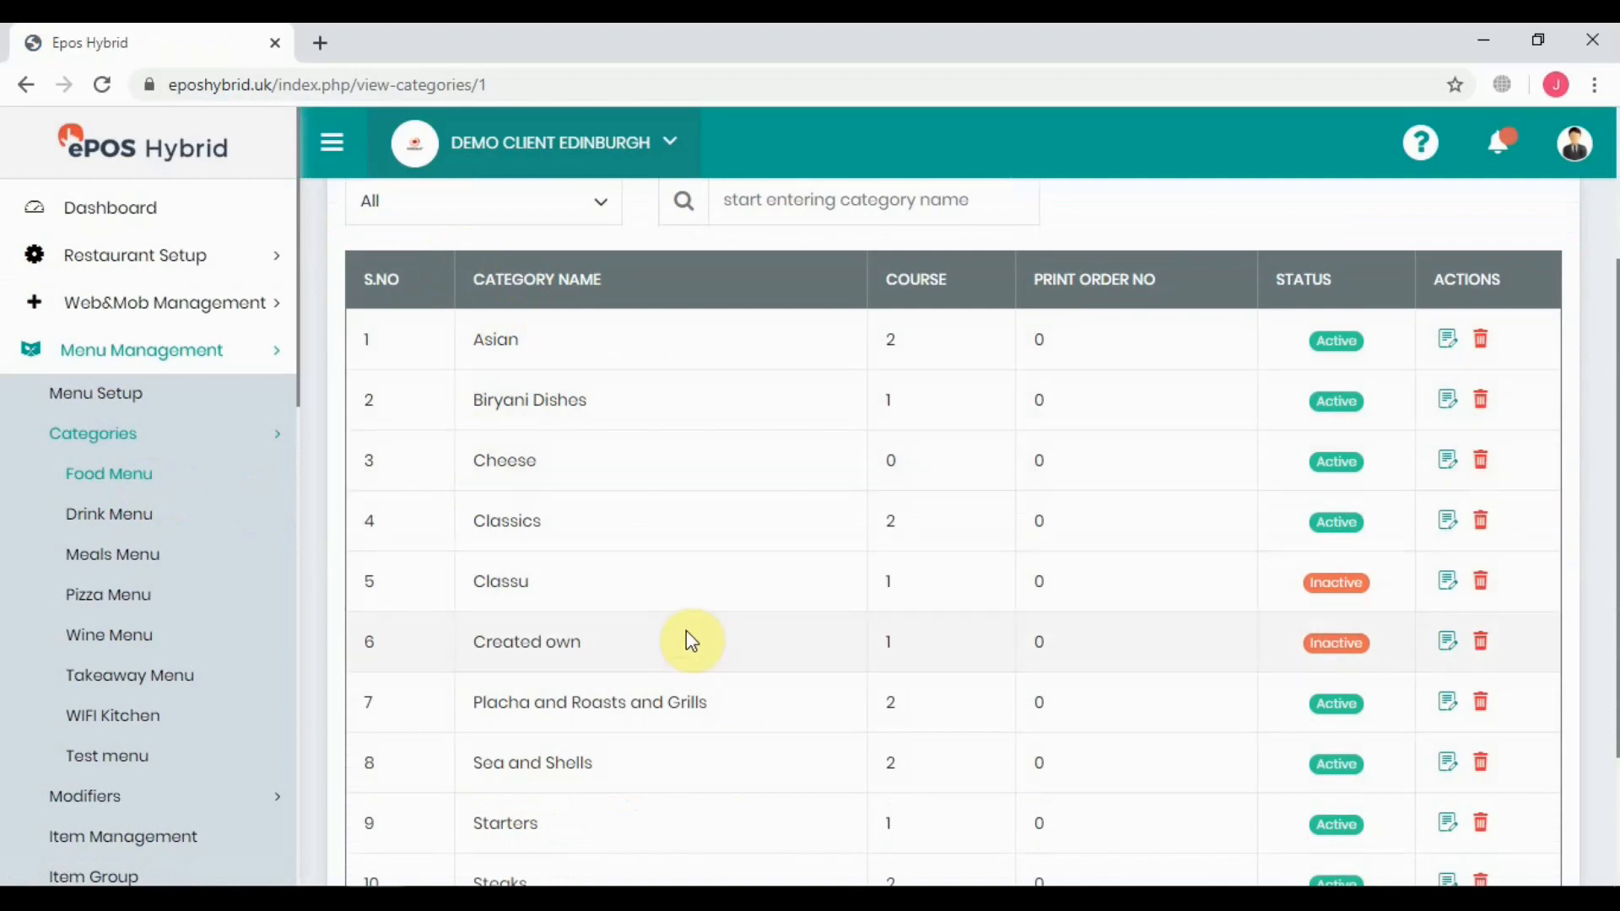
scroll(1086, 553, up, 3)
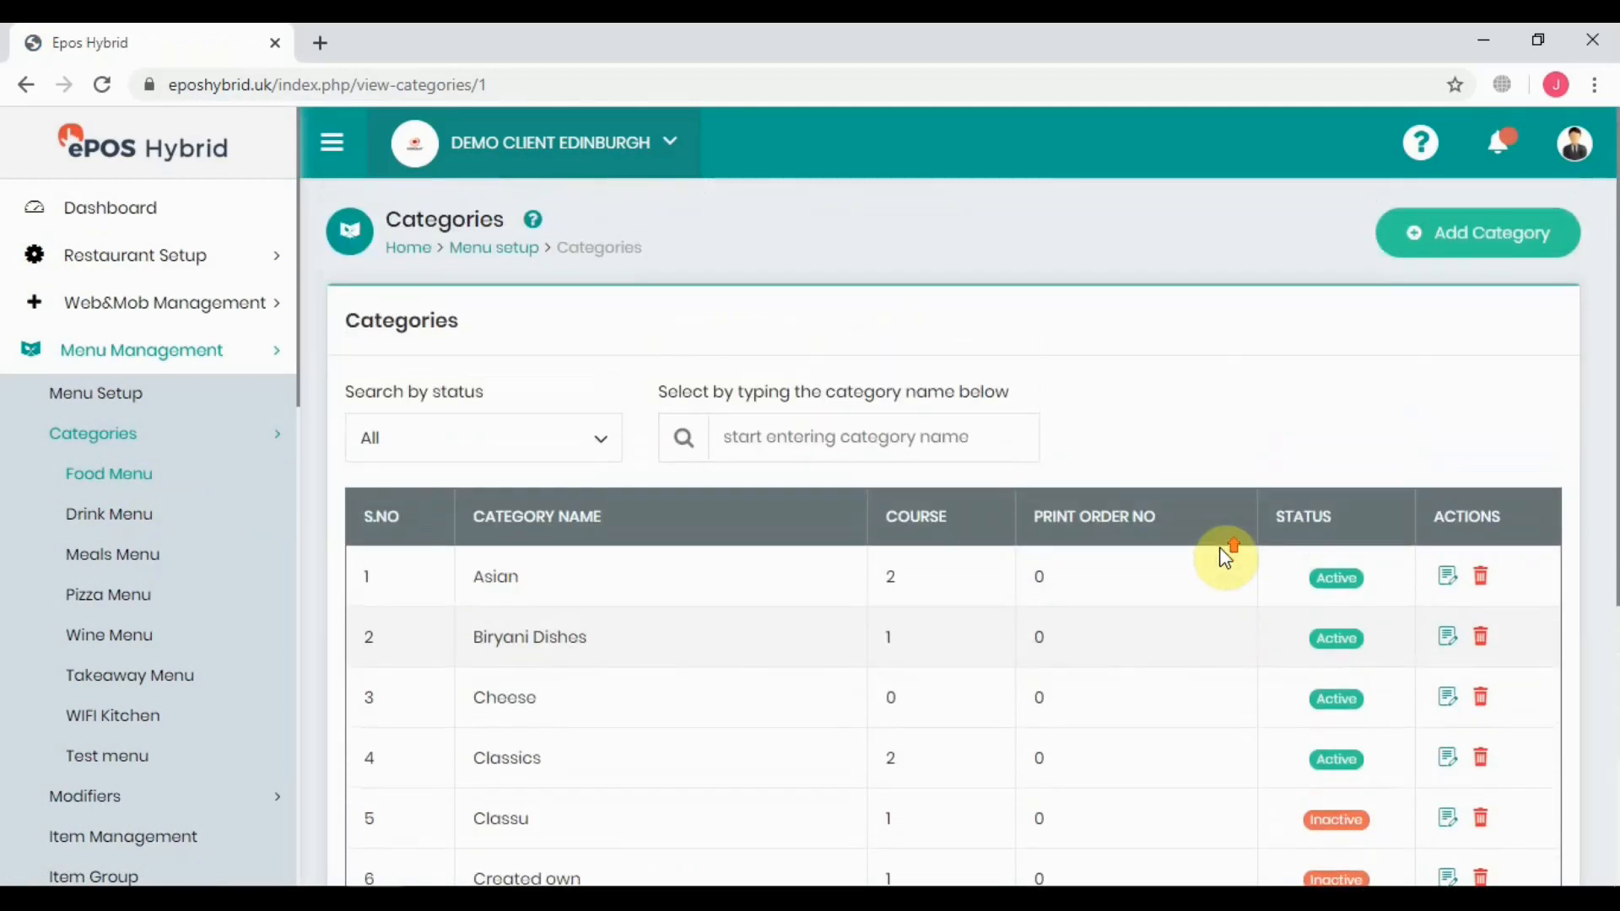
Step: Start a new category named "Currys" with Food Menu kept as its menu type
click(1477, 252)
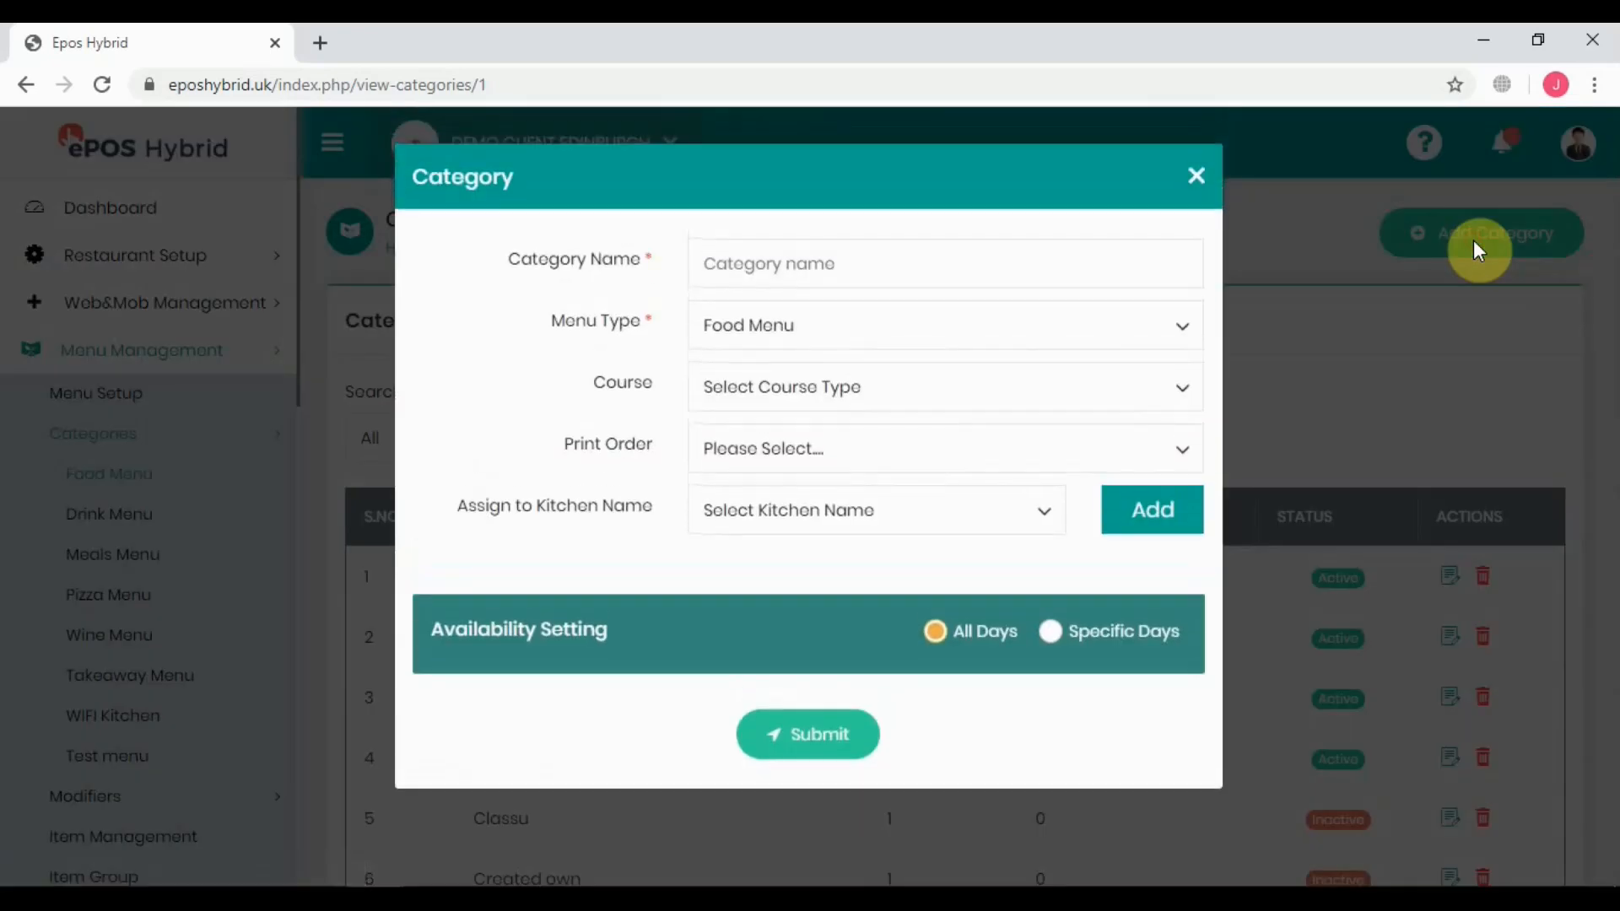
click(1029, 265)
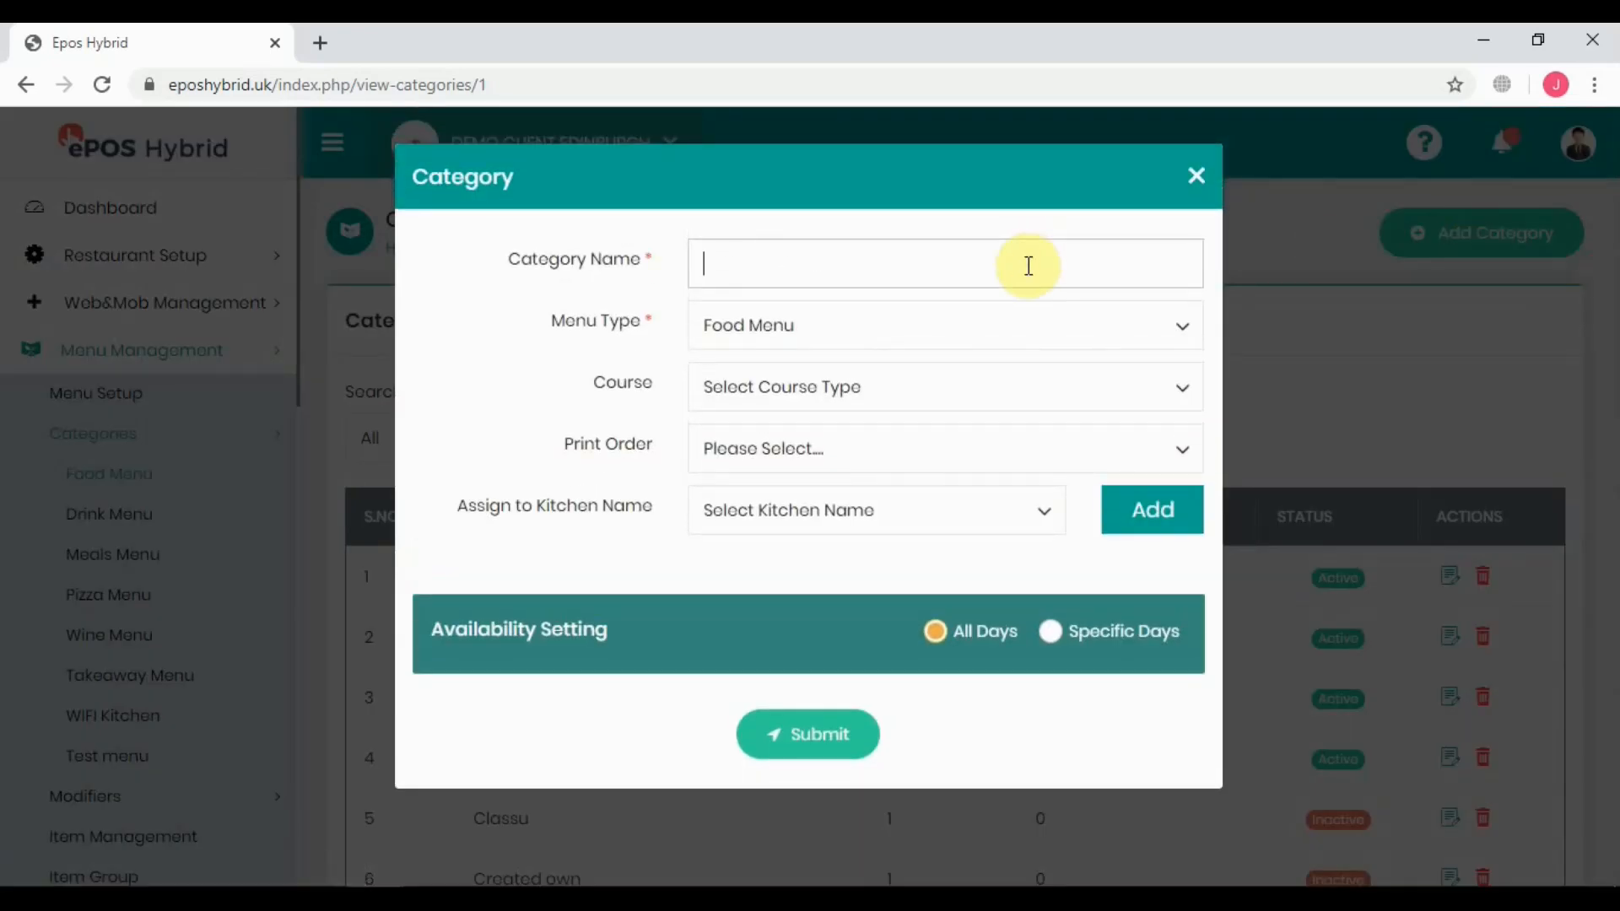
key(Return)
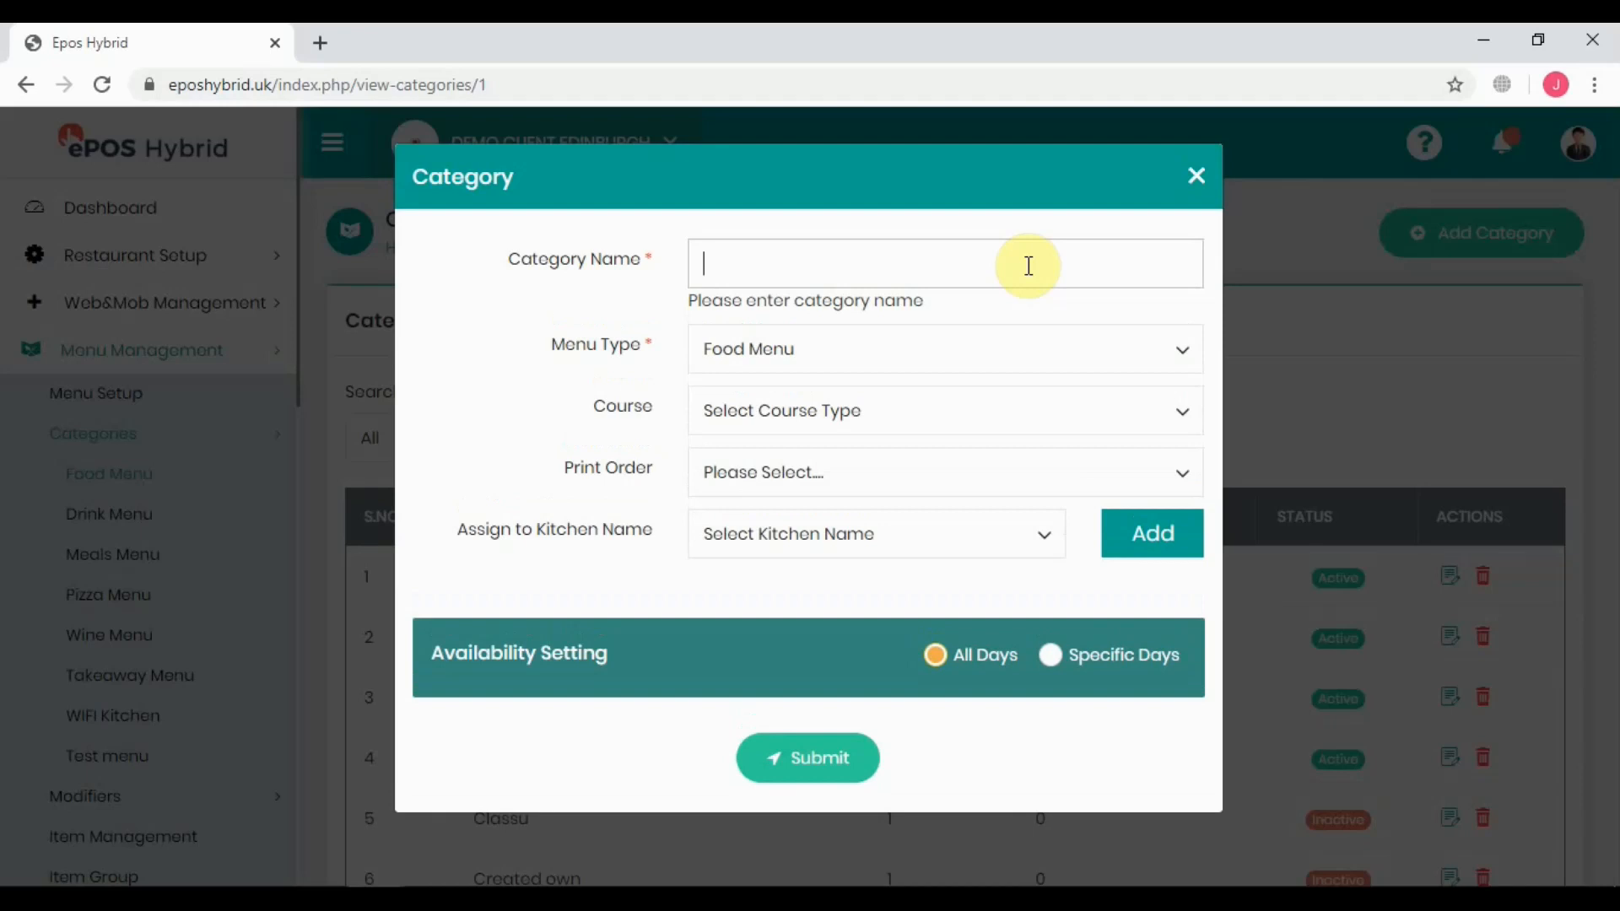
text(Currys)
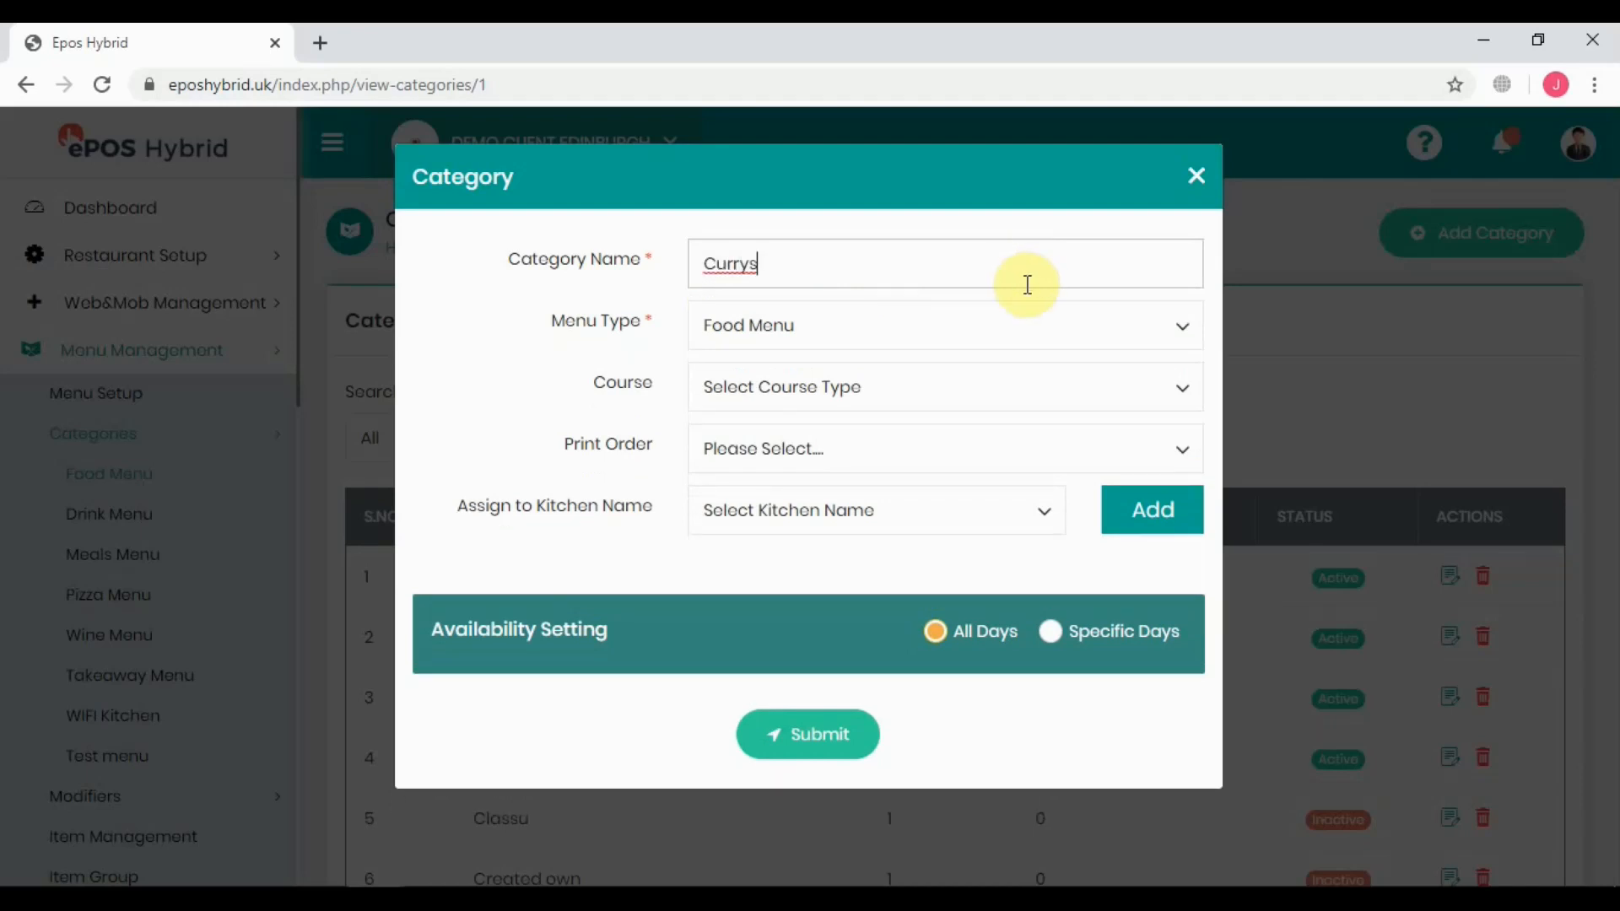
click(1028, 331)
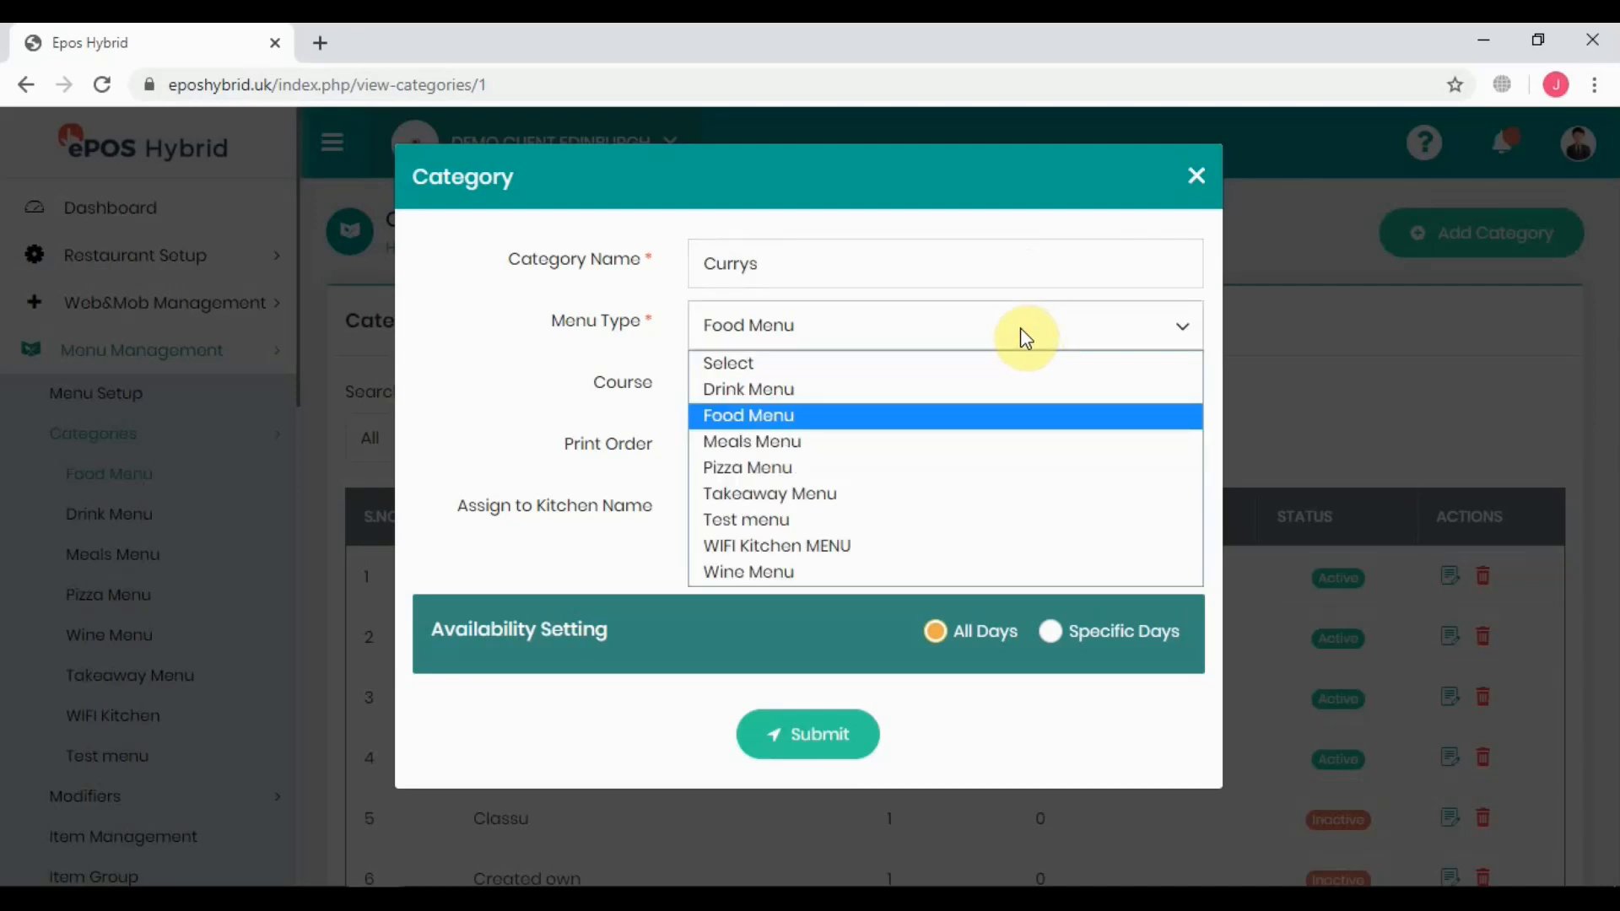
click(1021, 330)
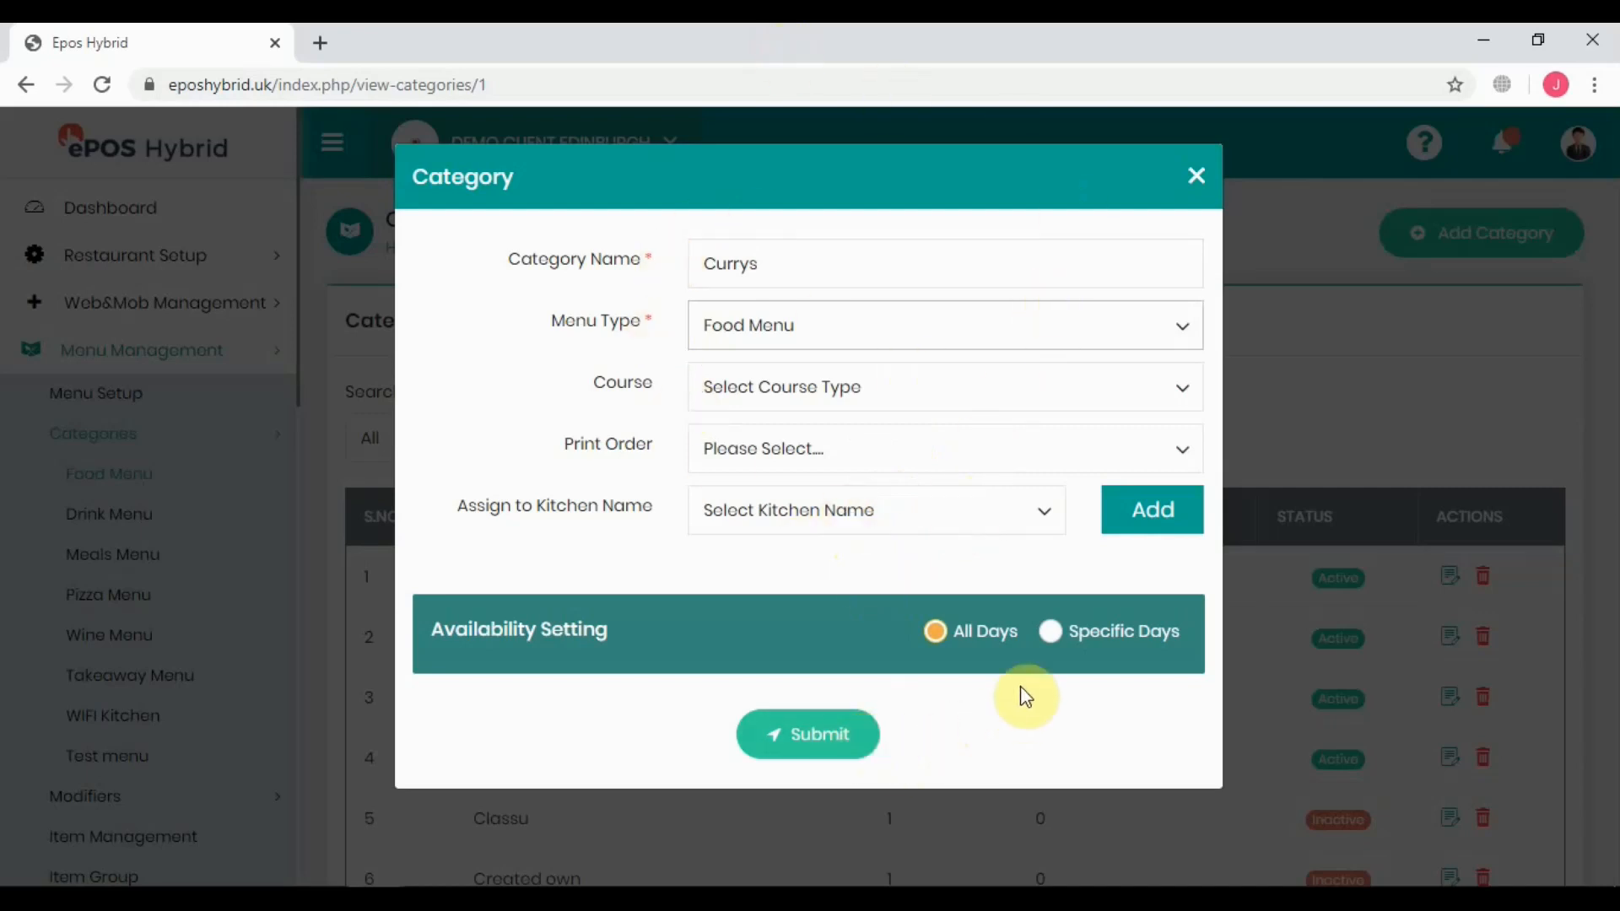
Step: Limit the Currys category's availability to specific days, Monday through Friday, and submit the category
click(1054, 644)
scroll(958, 651, down, 3)
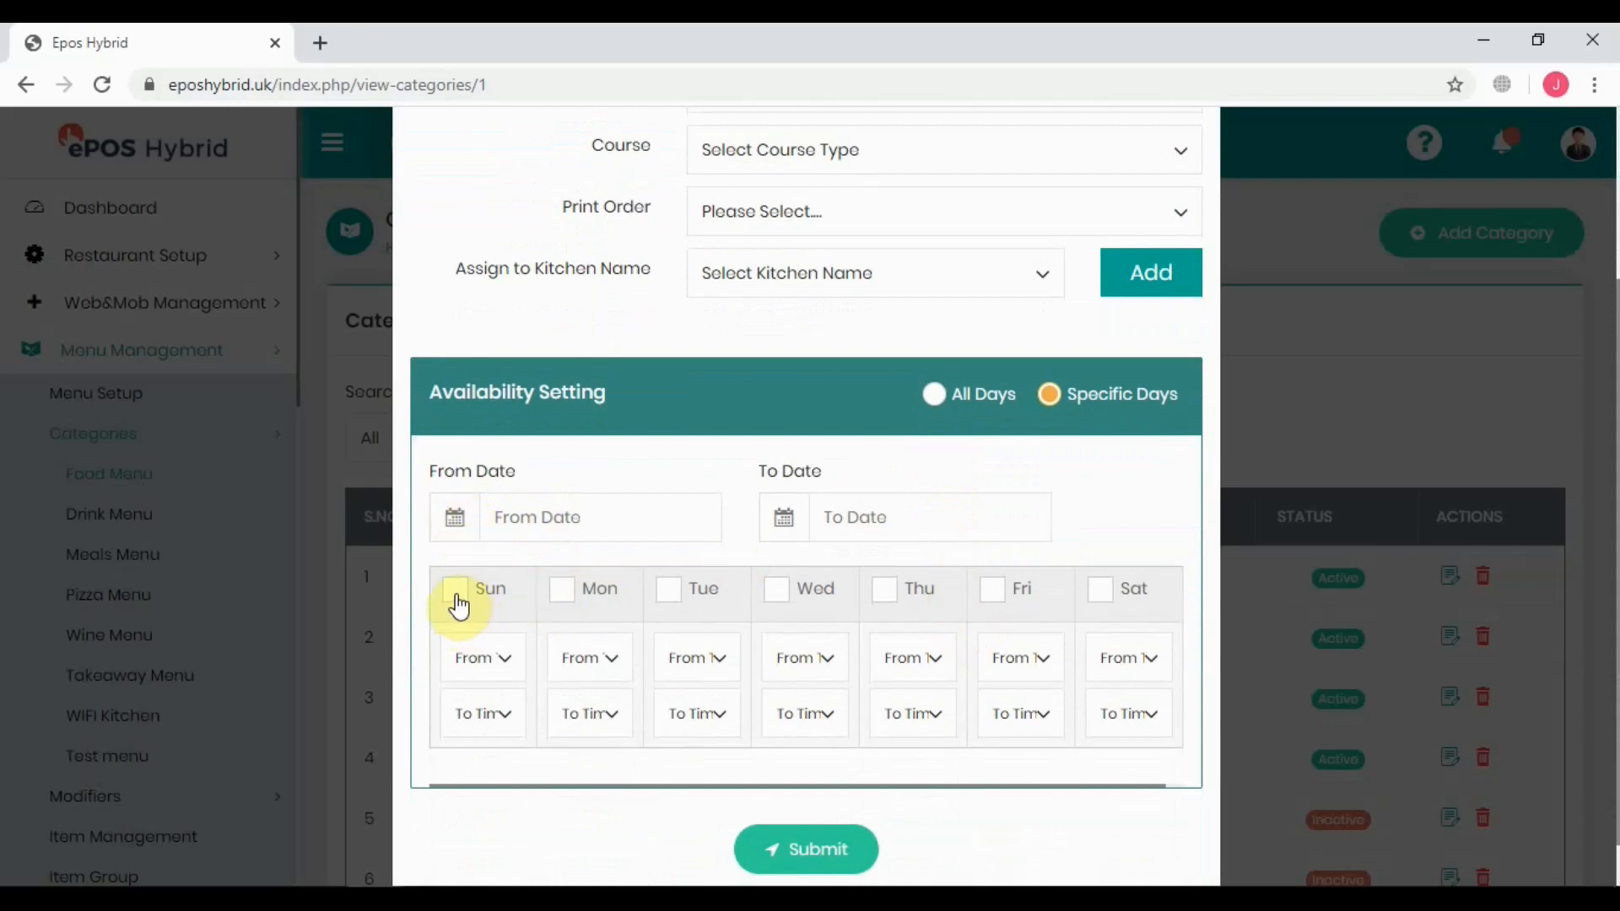
click(553, 601)
click(666, 588)
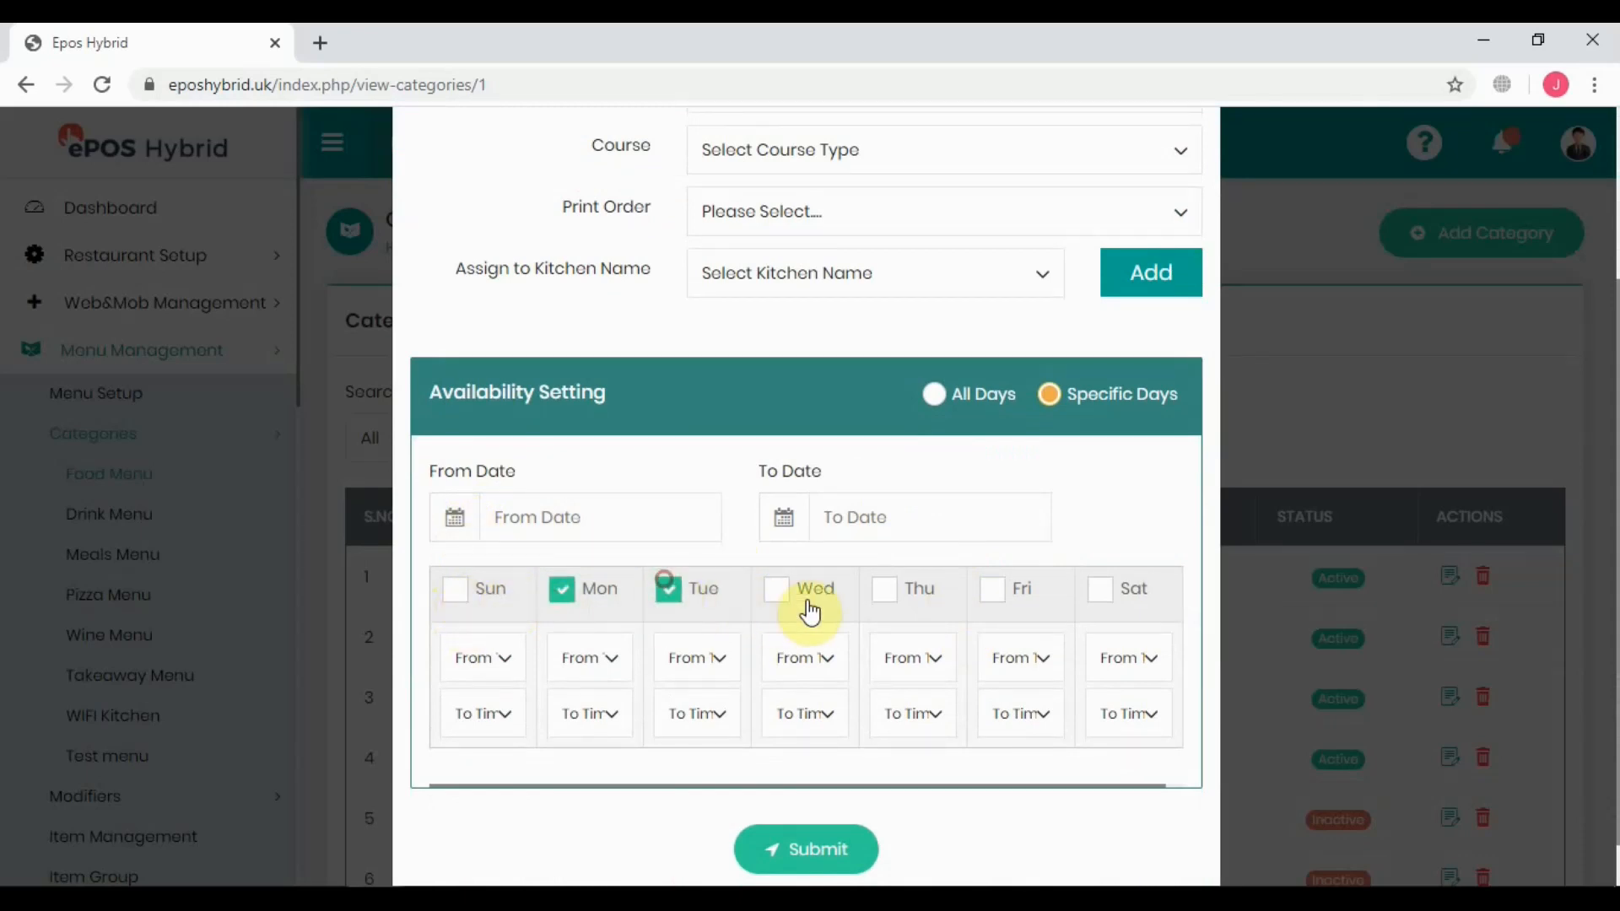
click(778, 592)
click(875, 586)
click(990, 591)
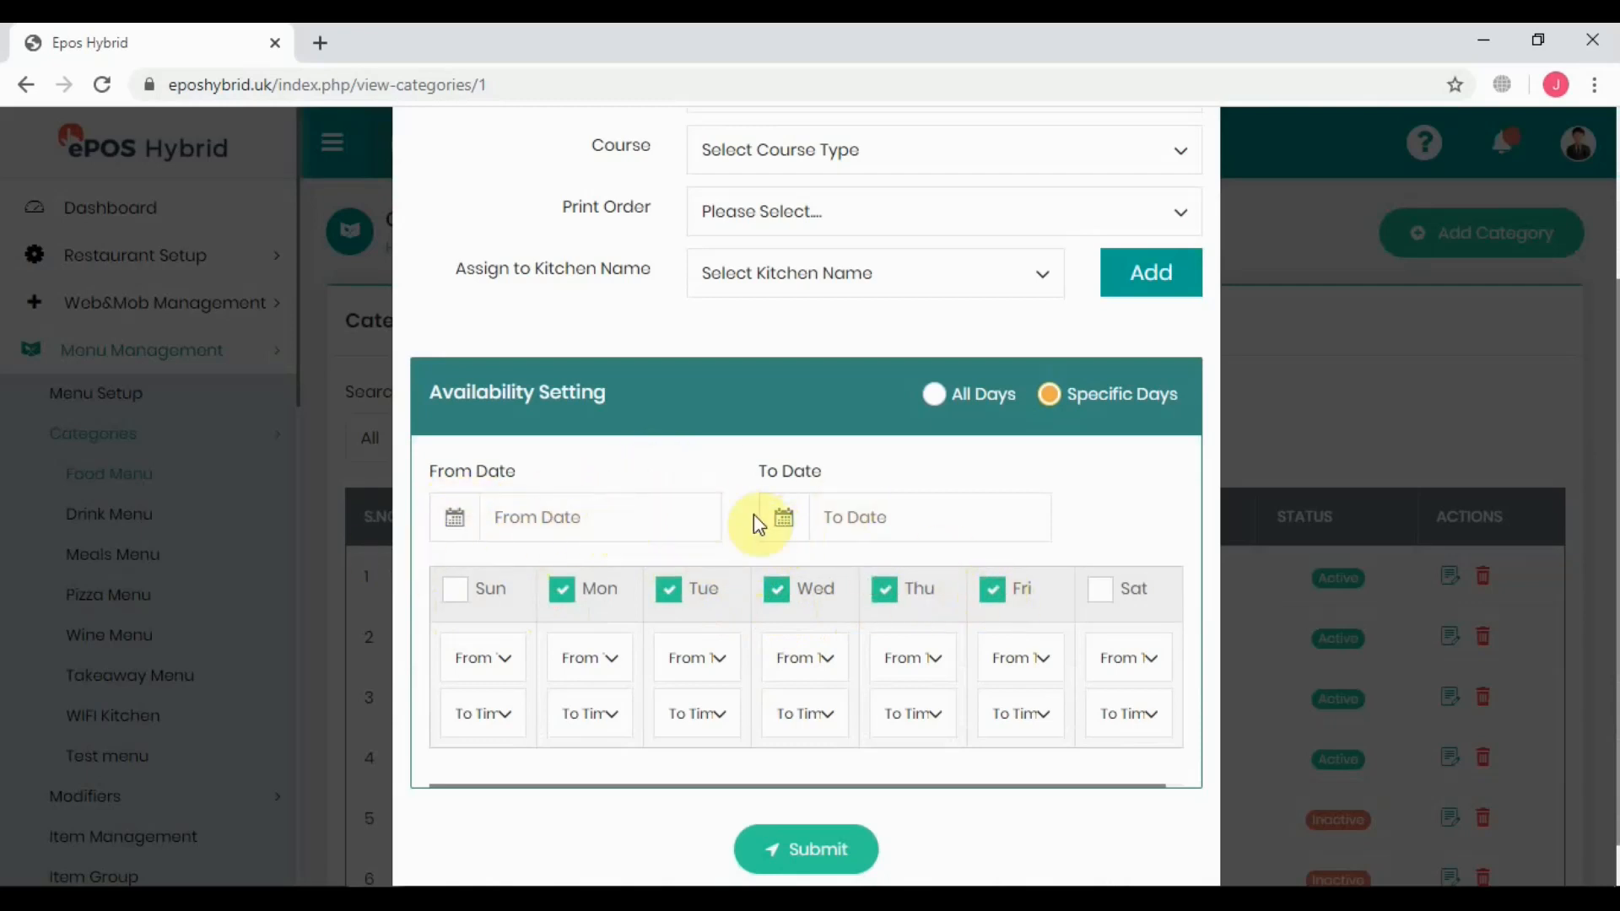
click(802, 851)
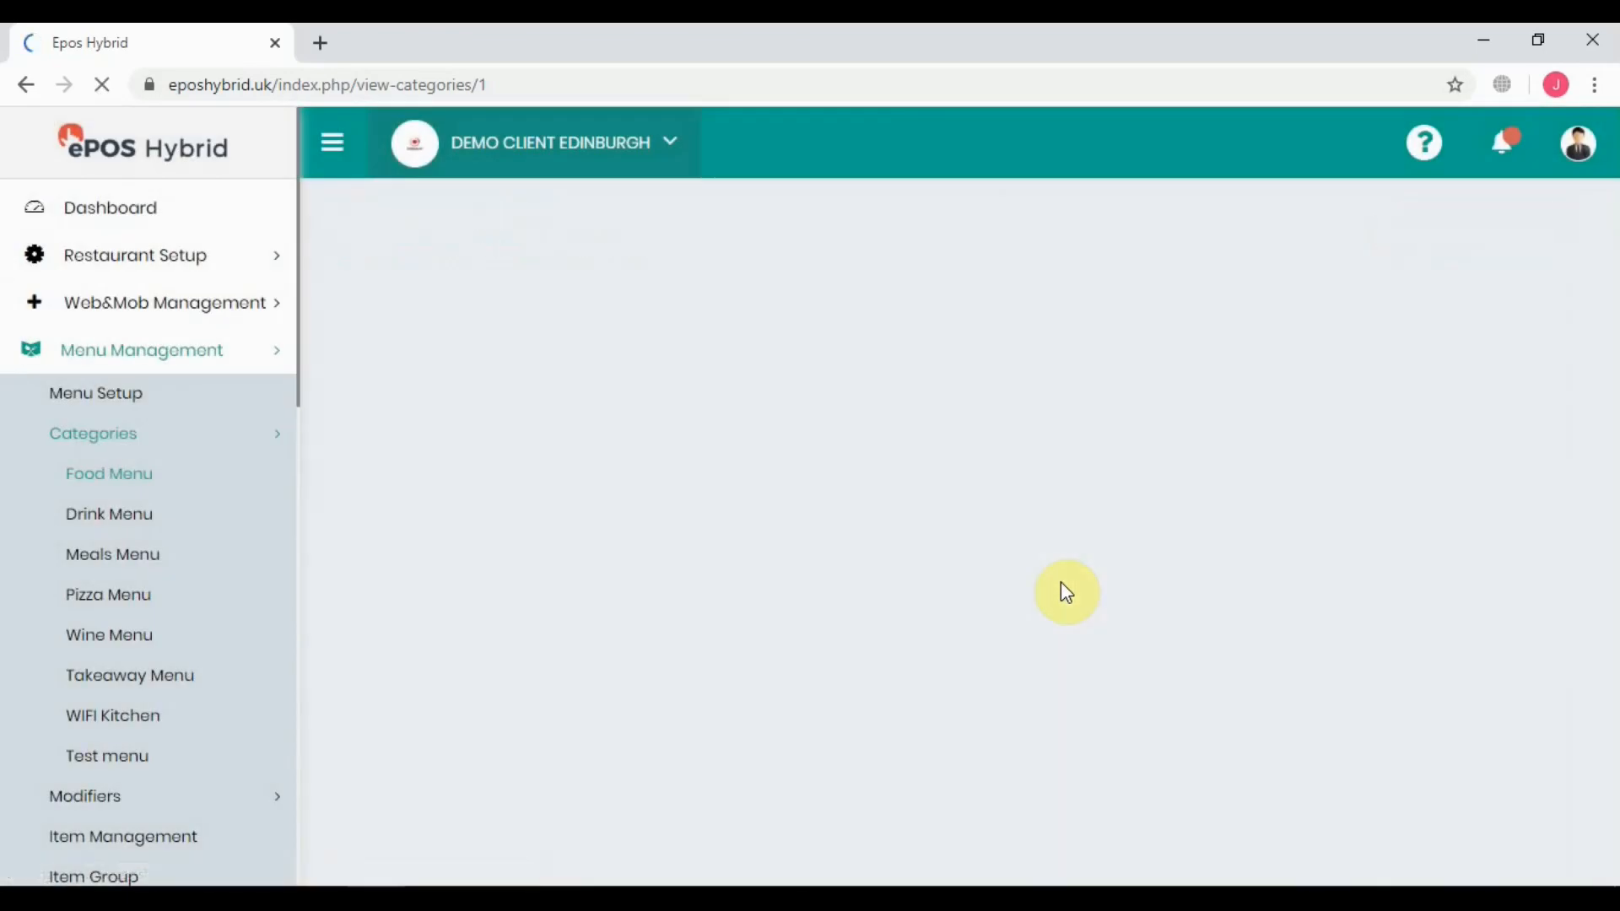
Step: Find the Currys category in the Food Menu list and switch its status to inactive, accepting the confirmation
scroll(885, 587, down, 3)
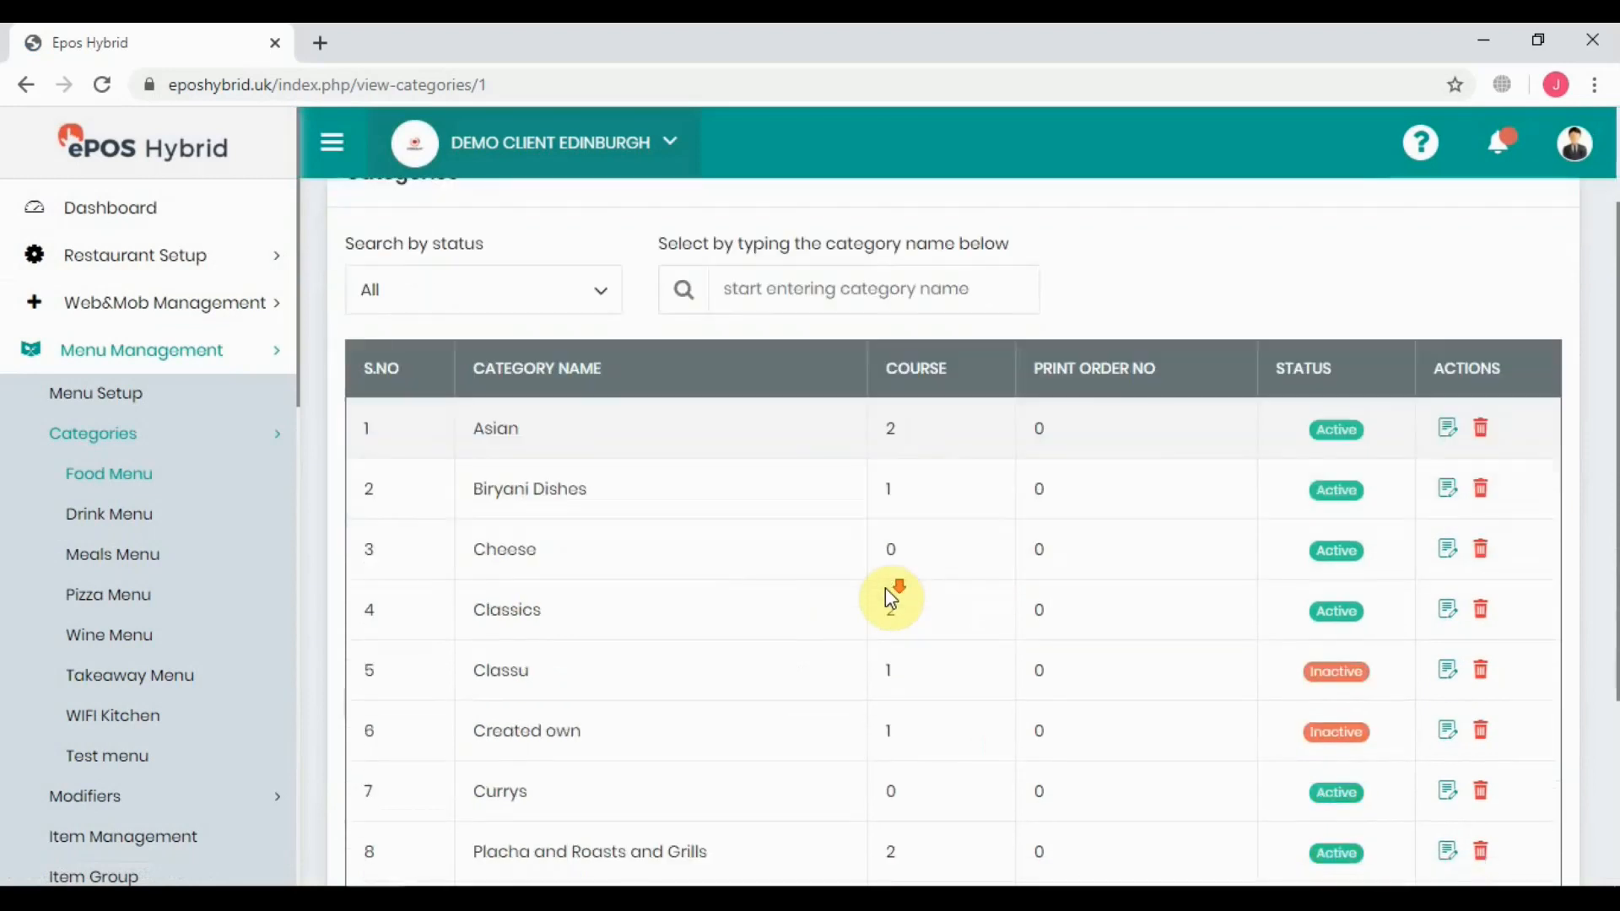
scroll(709, 566, down, 3)
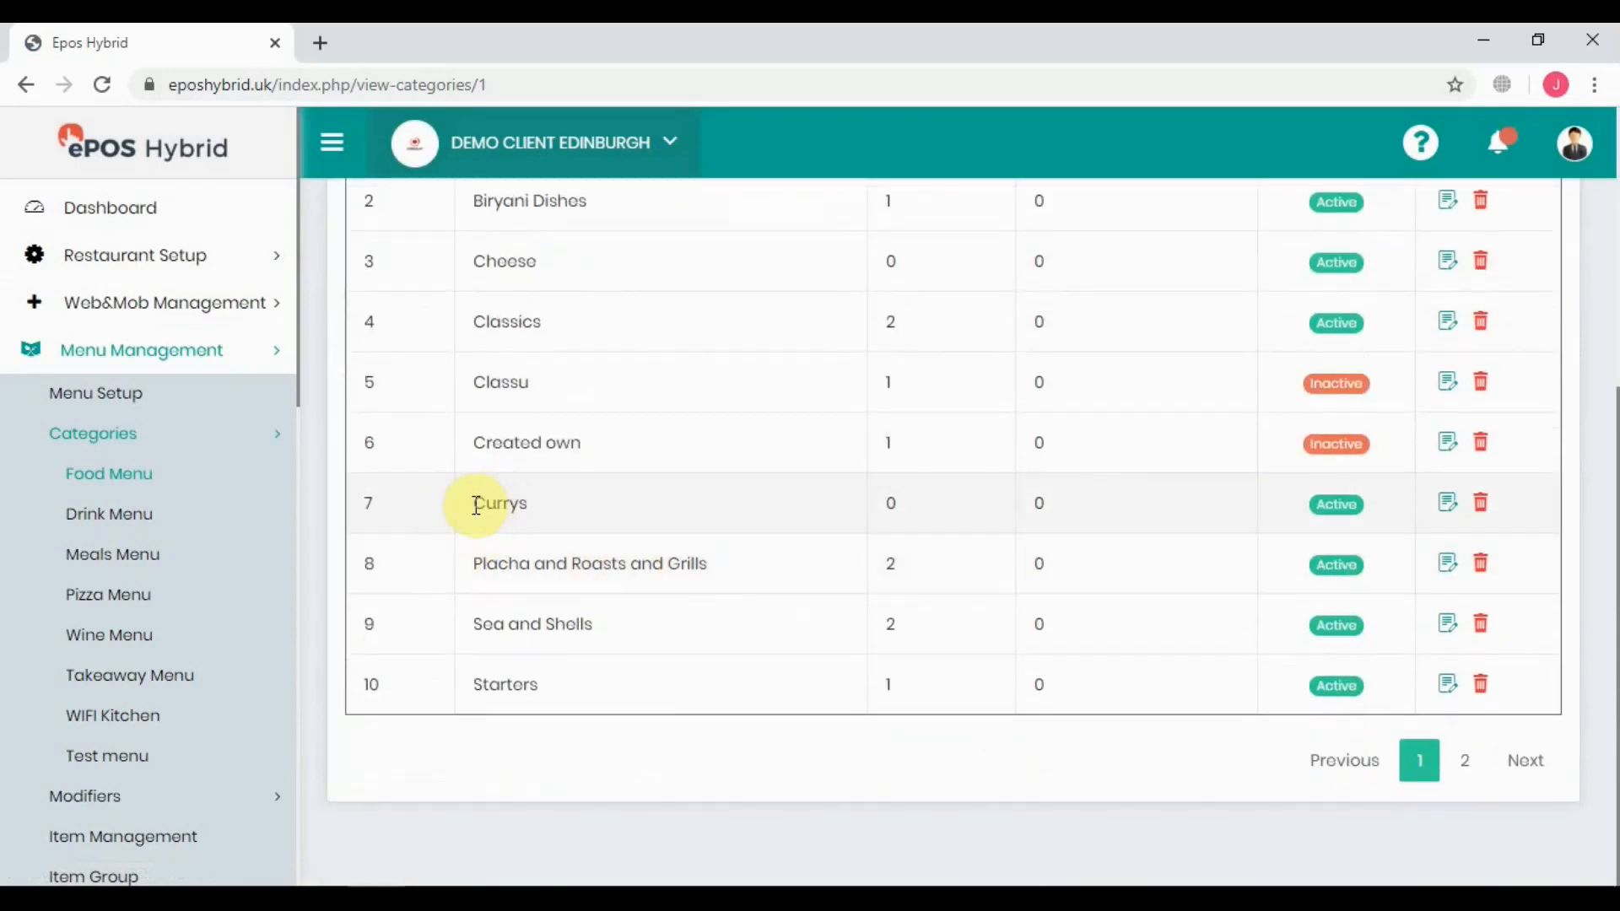
double_click(477, 505)
click(903, 507)
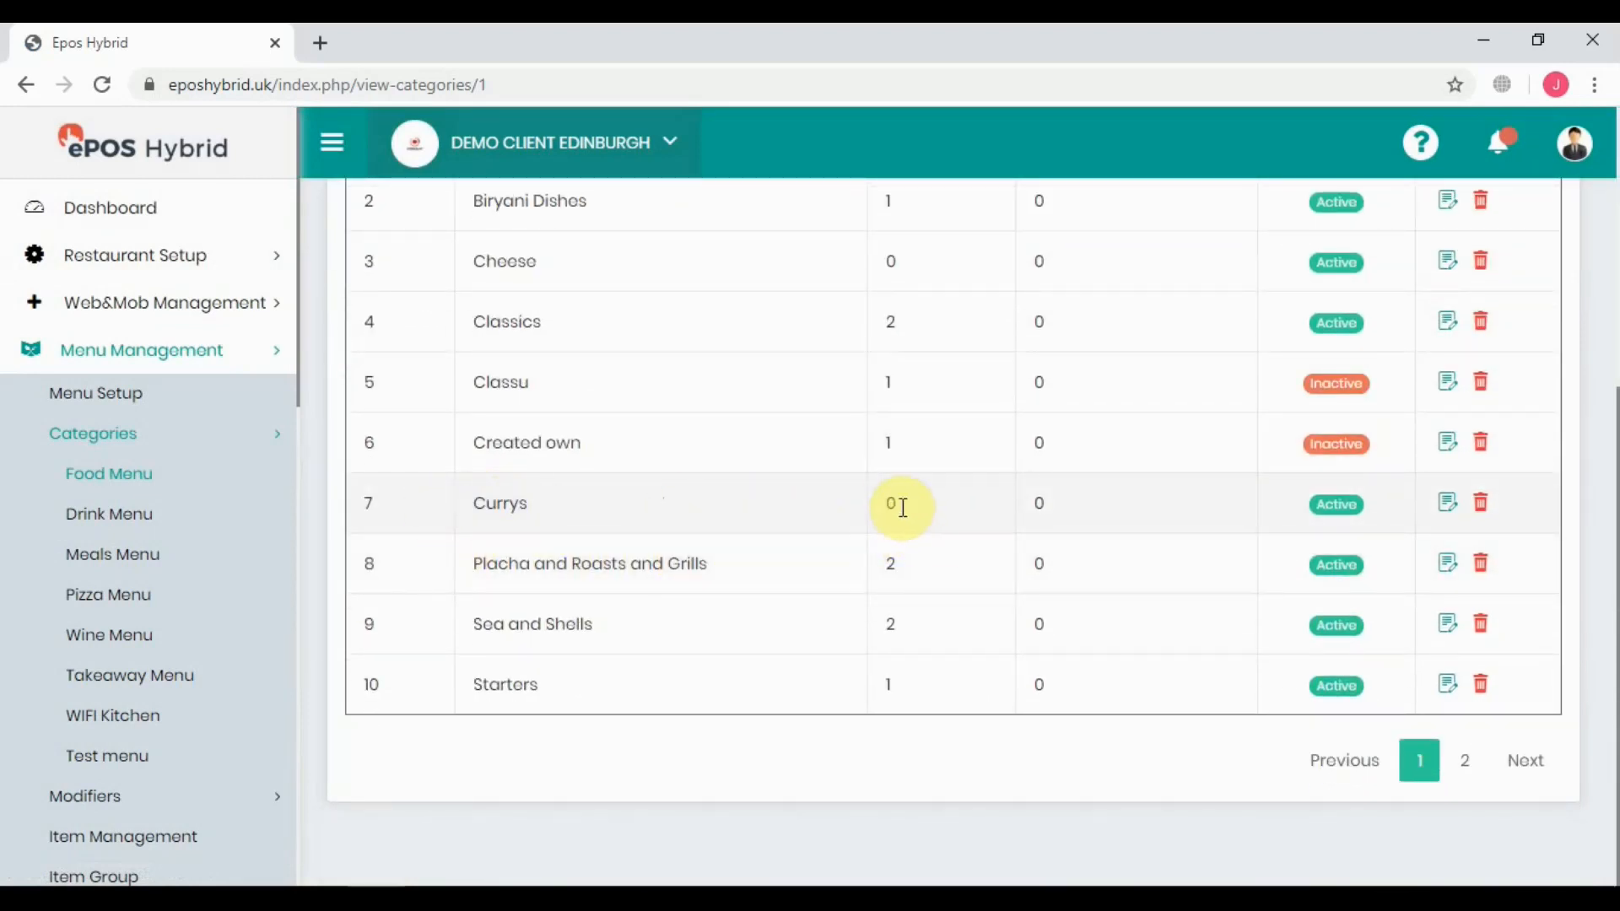
scroll(1400, 511, up, 1)
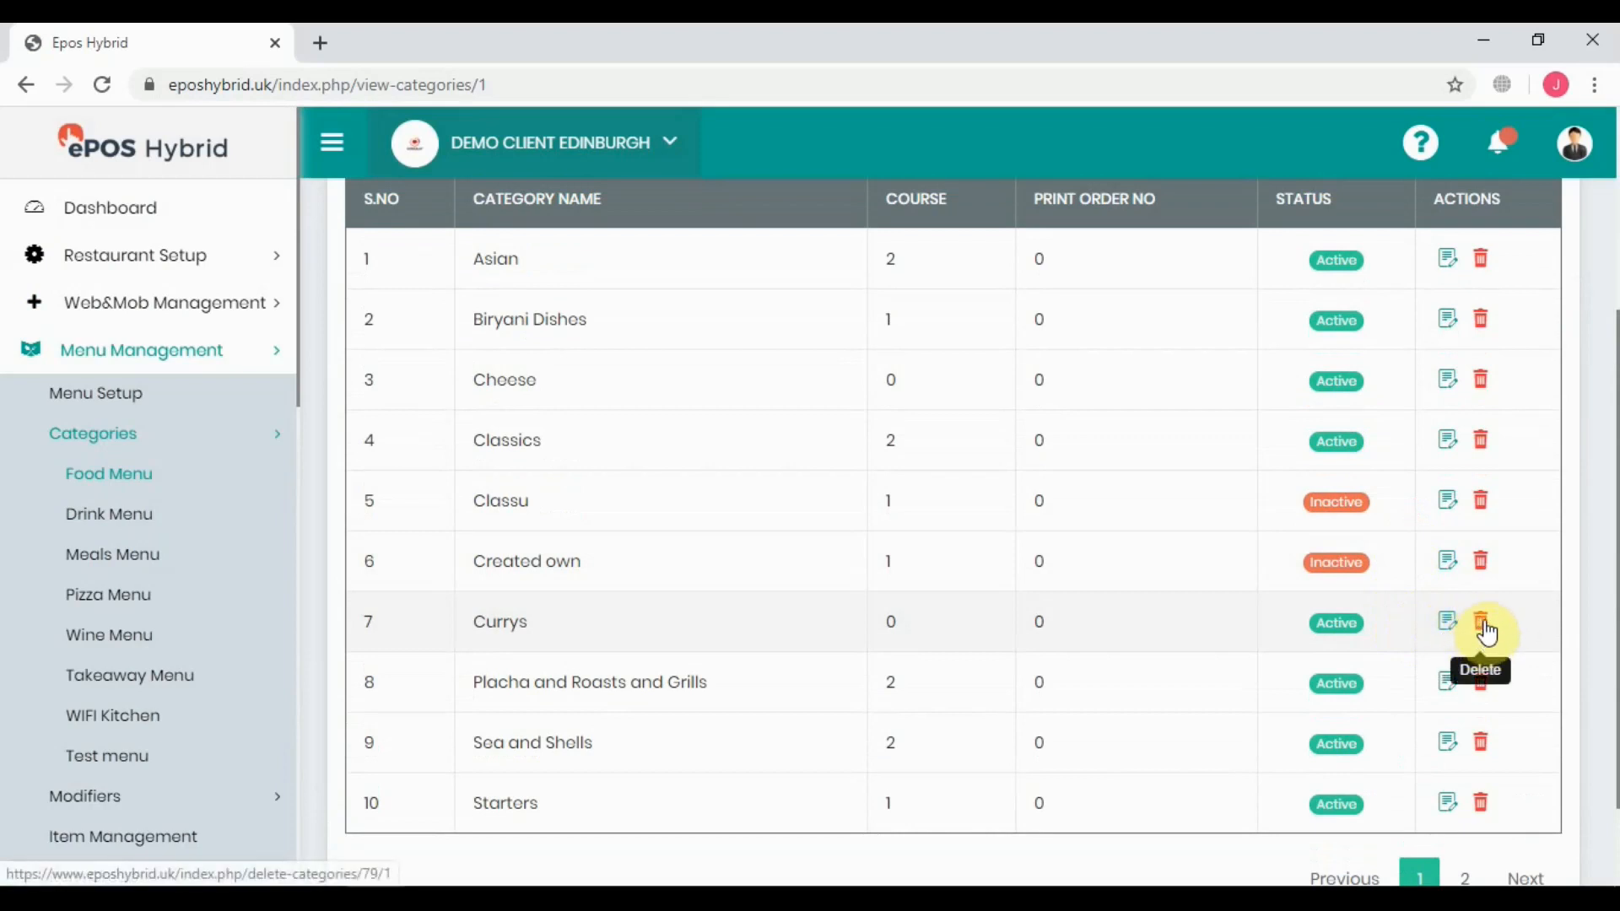
click(1333, 629)
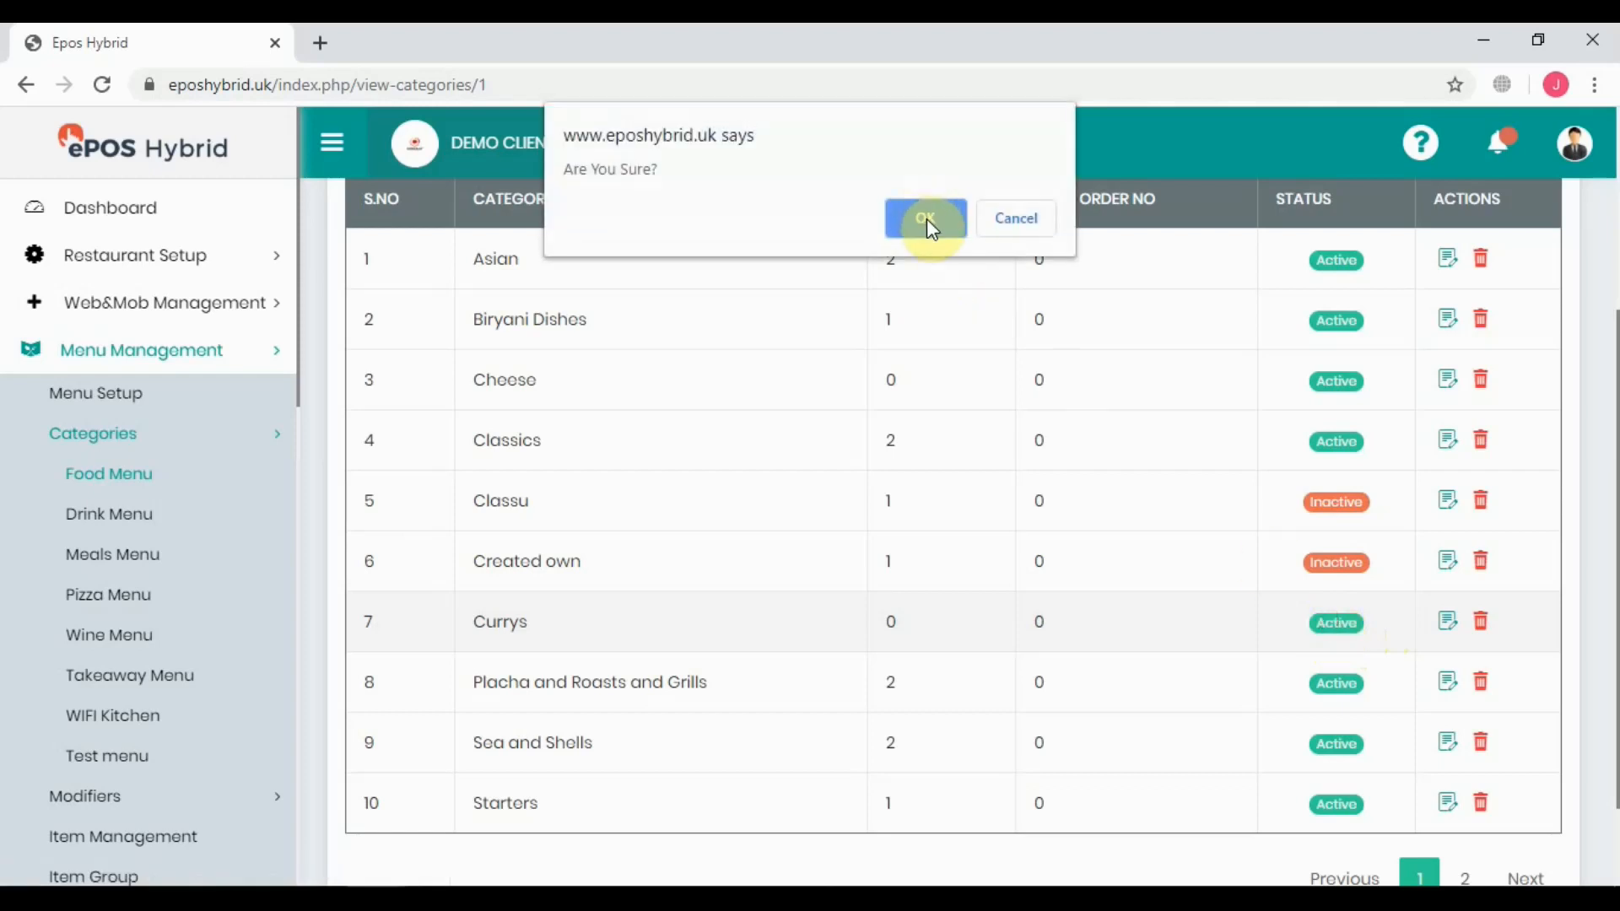
click(929, 221)
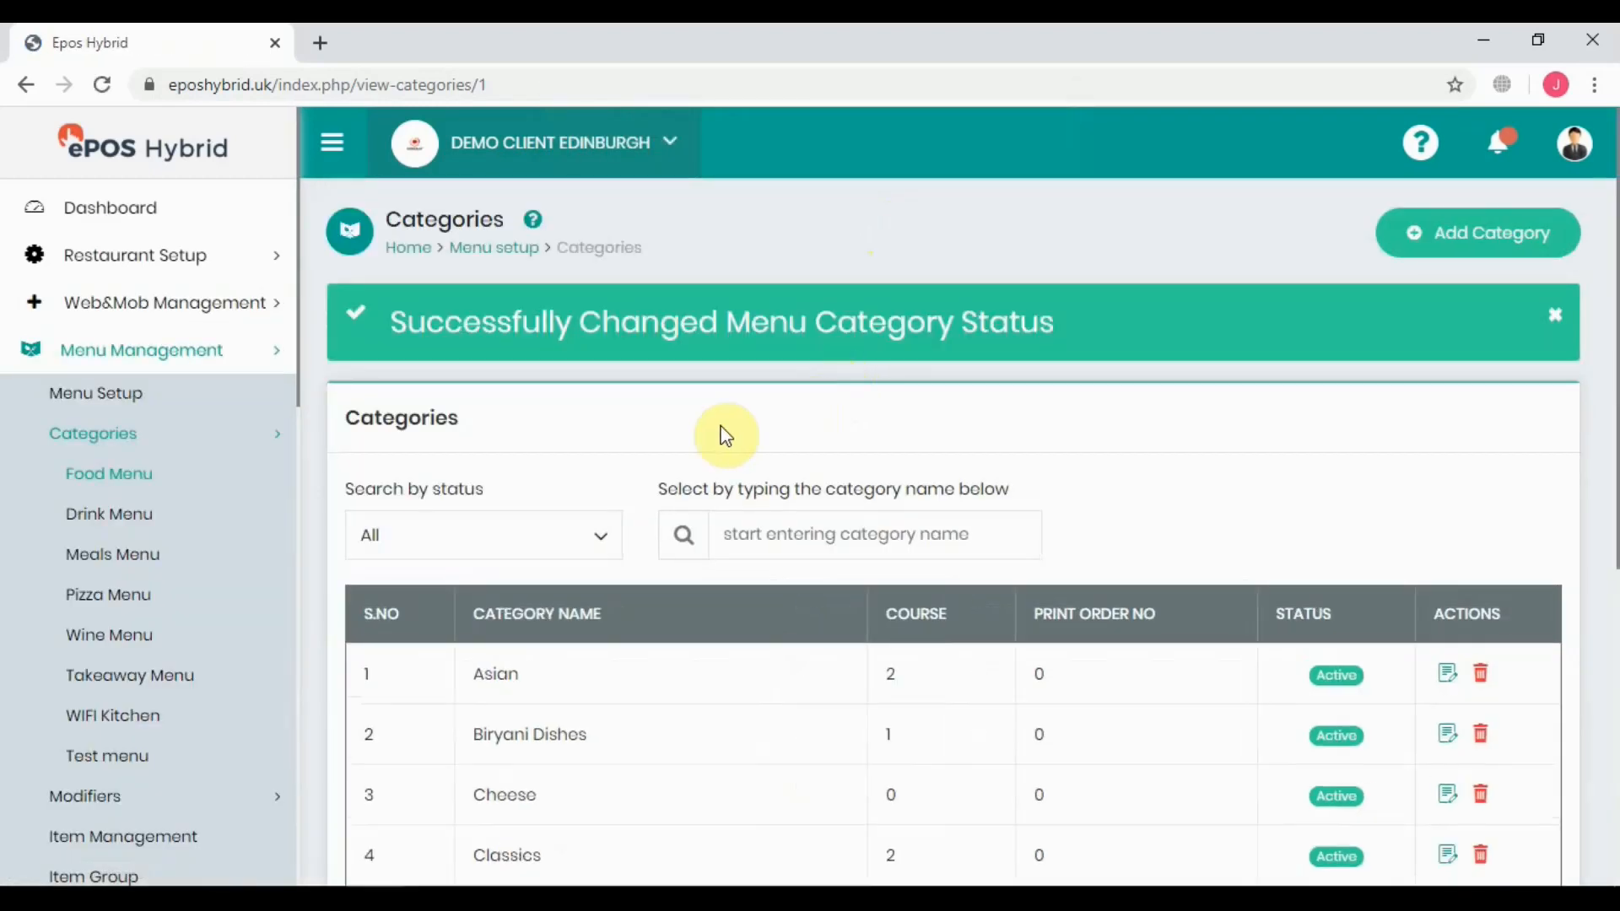
Step: Open item management and look through the first page of the items list
click(215, 449)
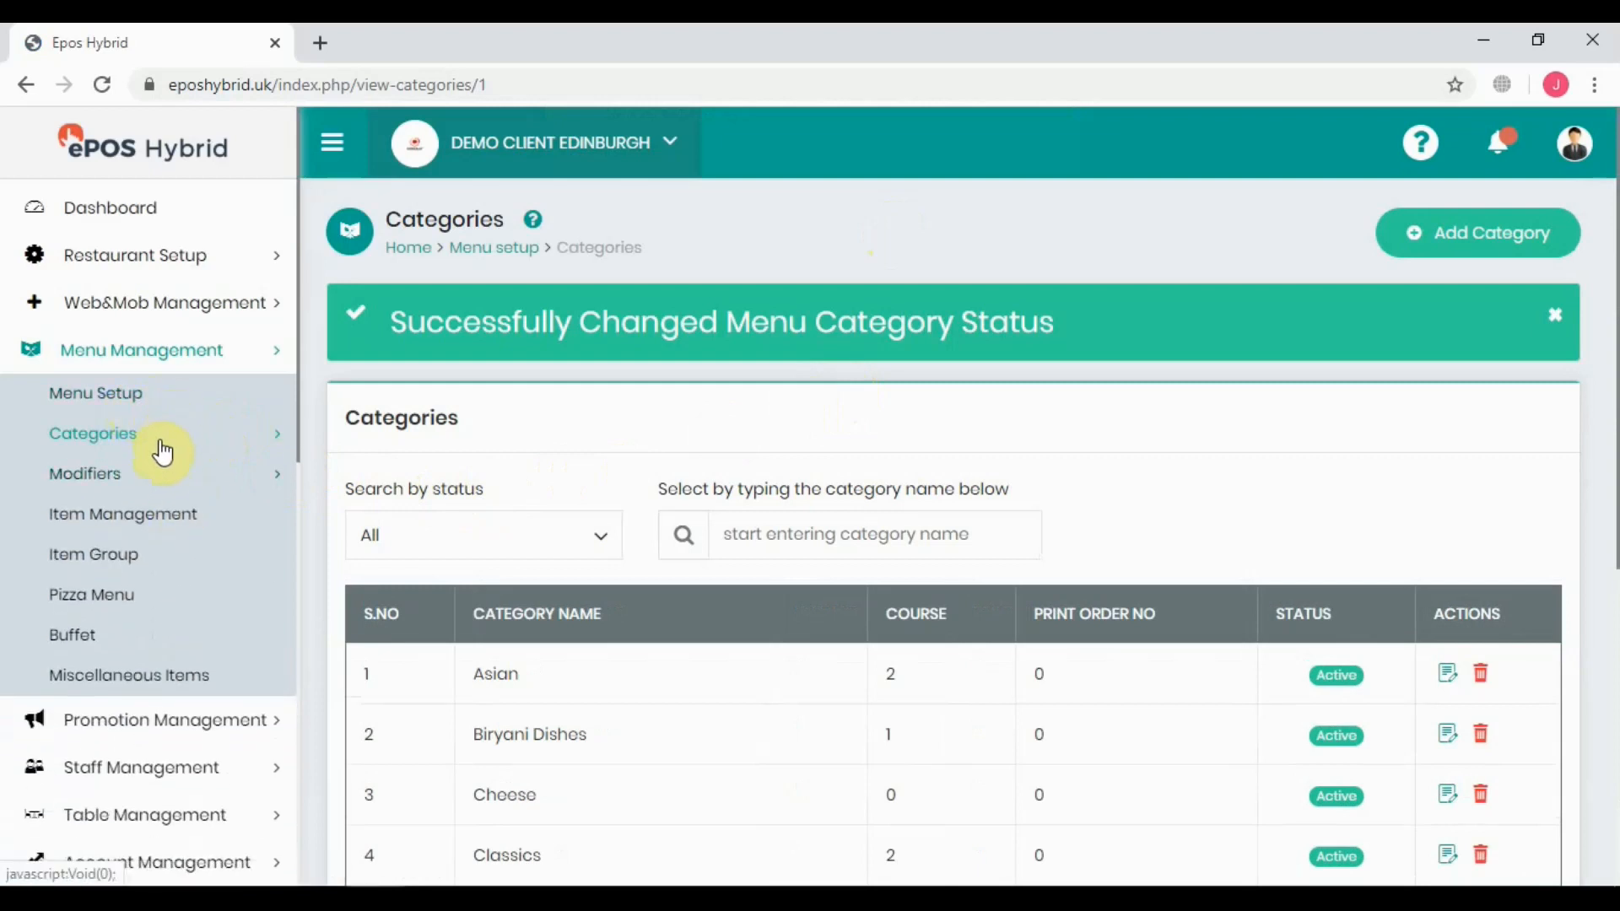
click(207, 532)
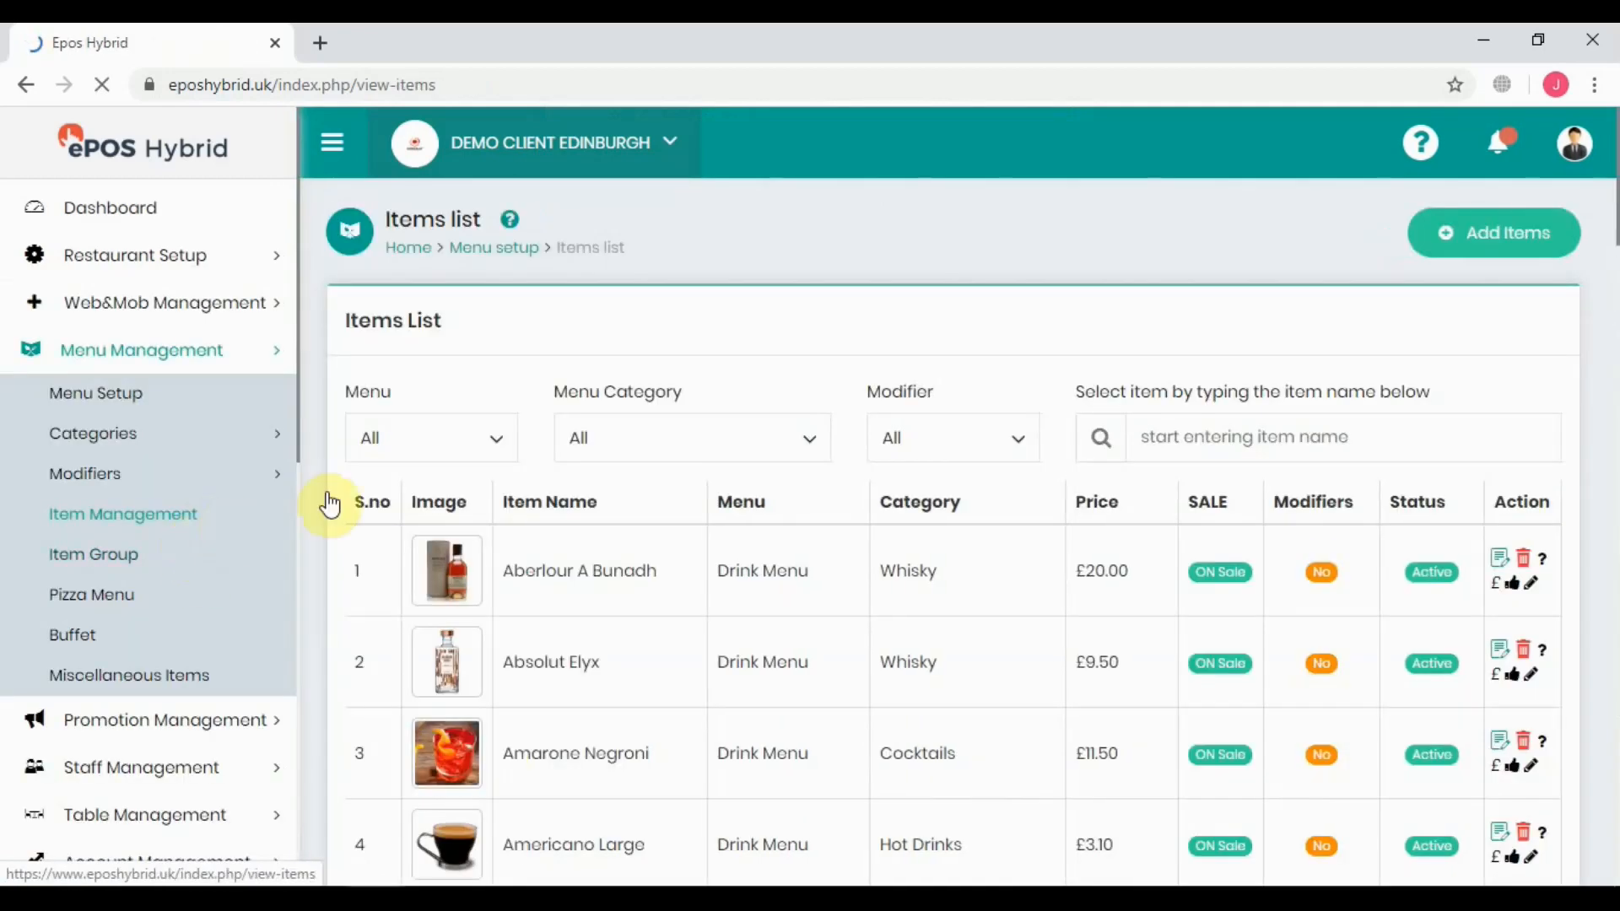
scroll(1173, 485, down, 3)
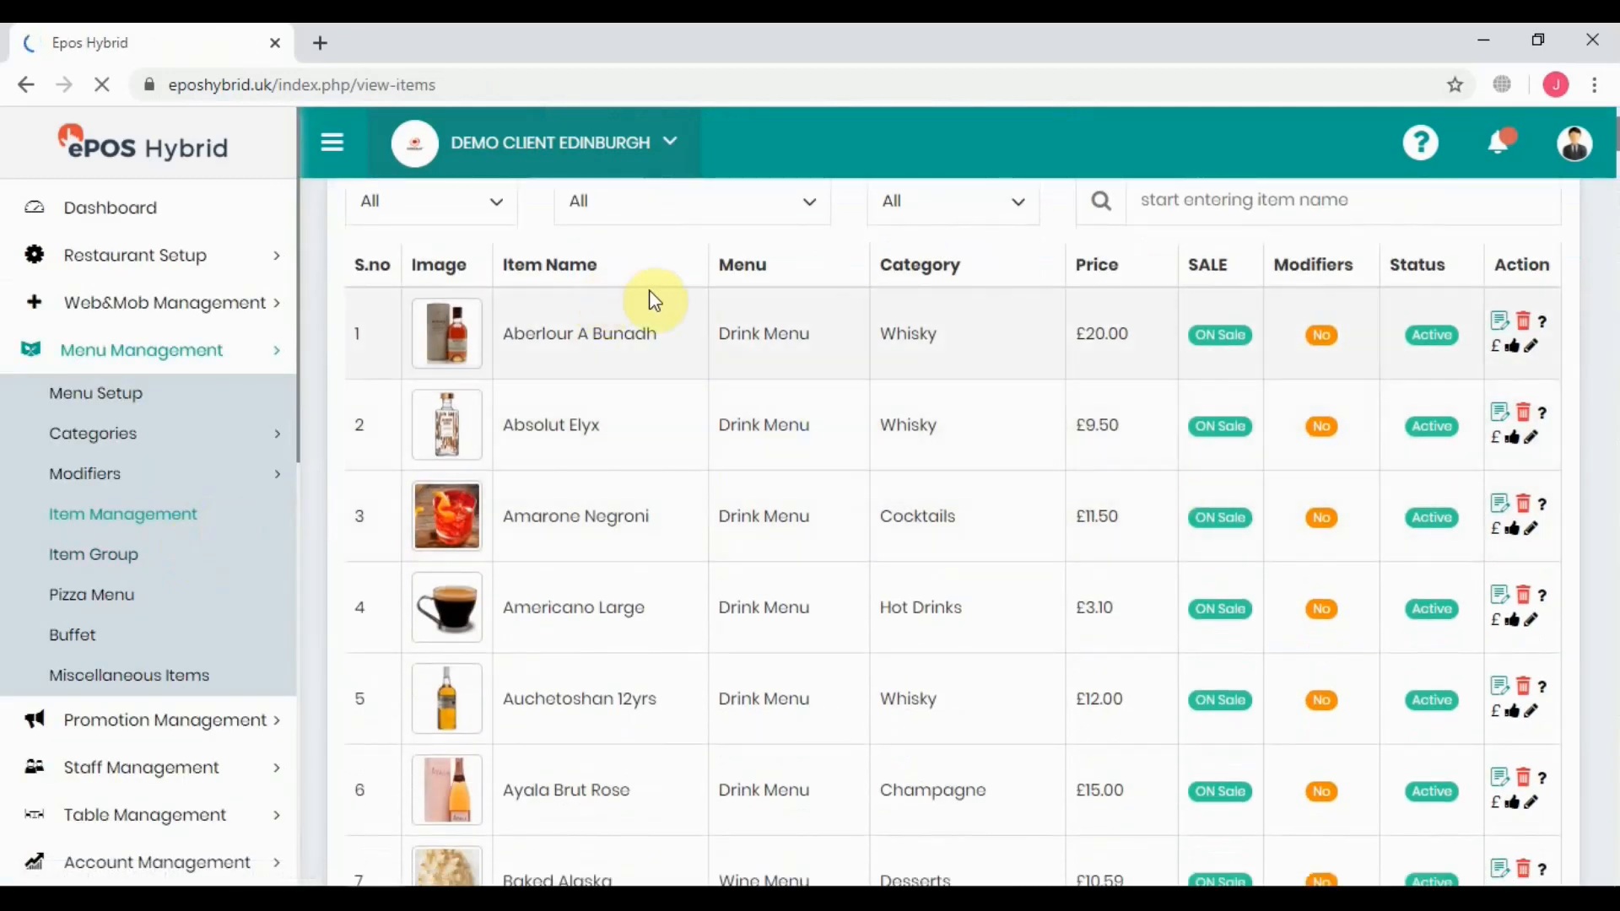
scroll(768, 380, down, 4)
scroll(786, 372, down, 3)
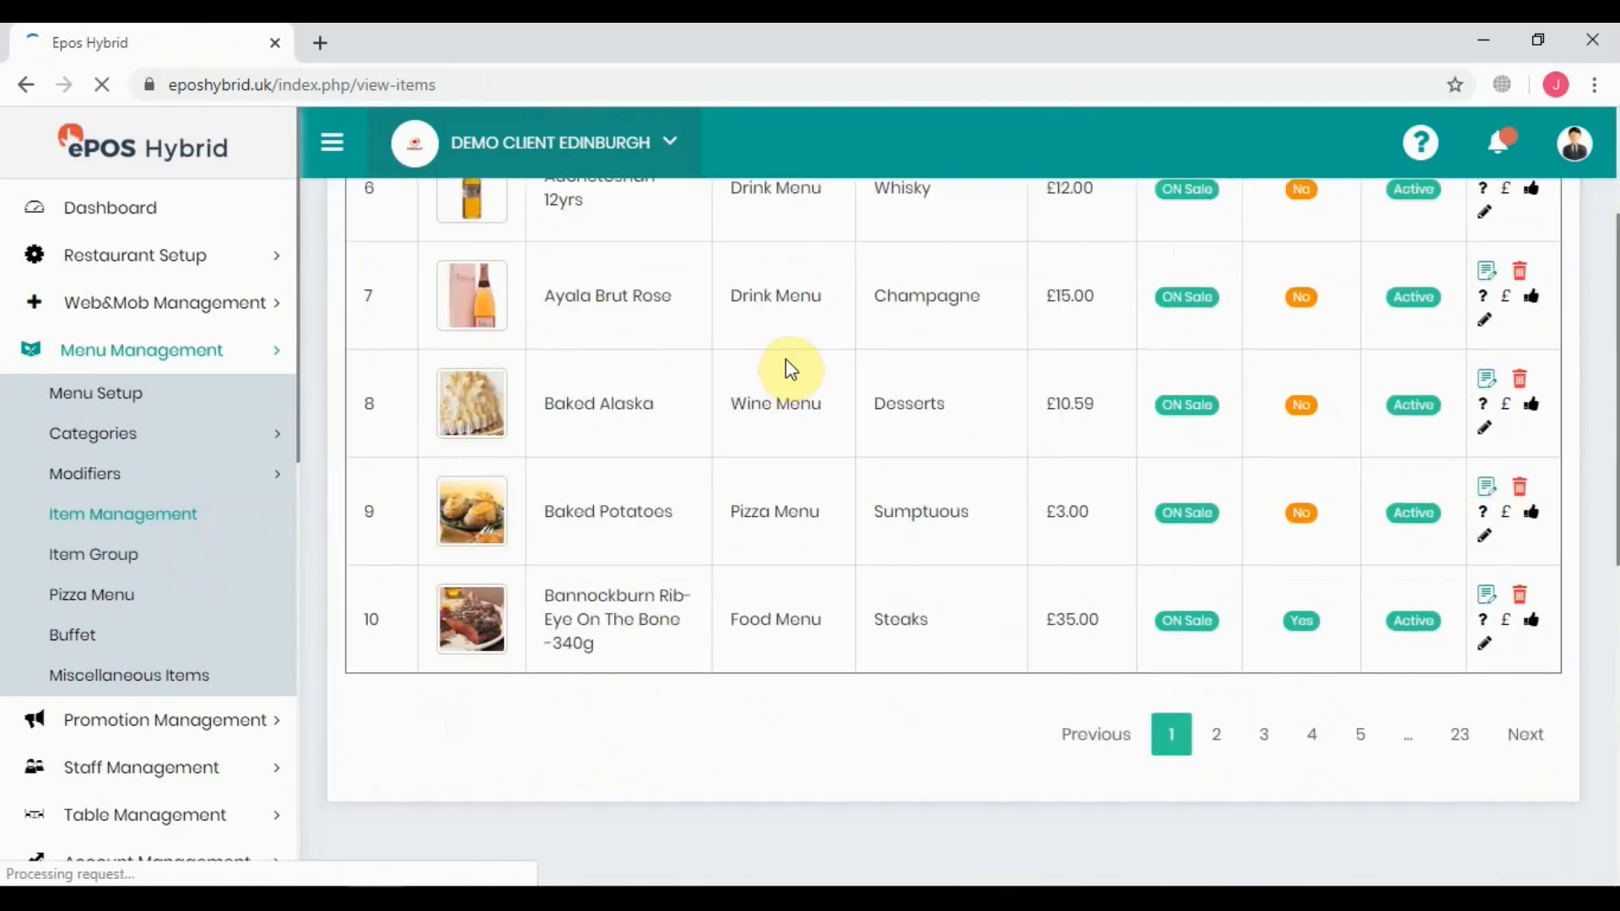
scroll(911, 441, up, 10)
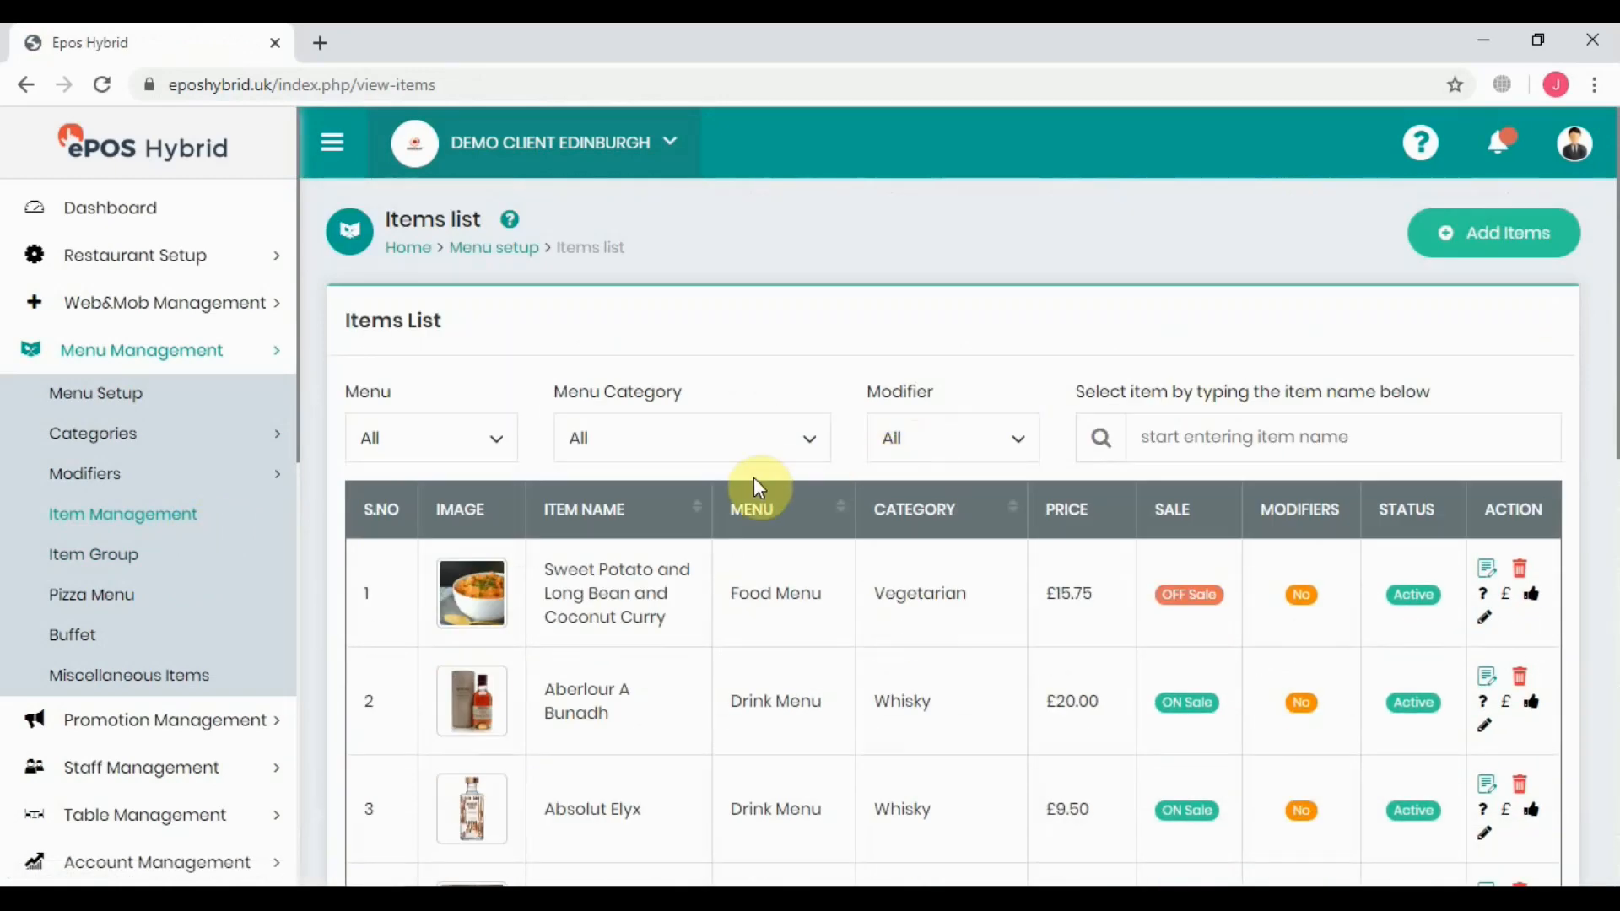
Step: Look through the menu category and menu filter options and the item name search of the items list
click(704, 454)
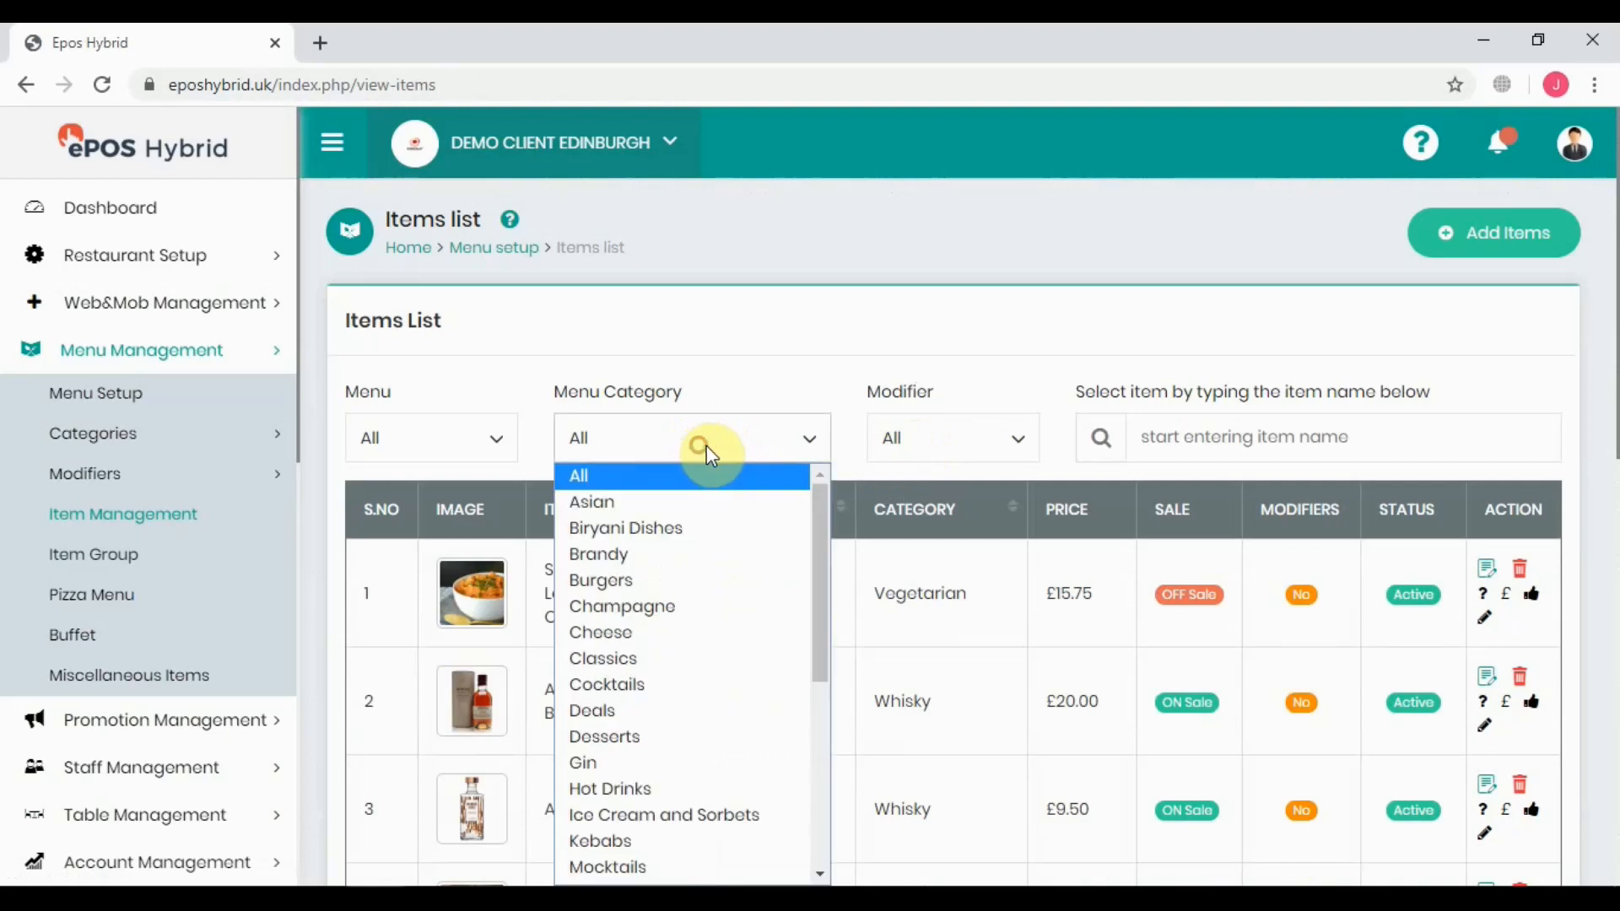
click(661, 428)
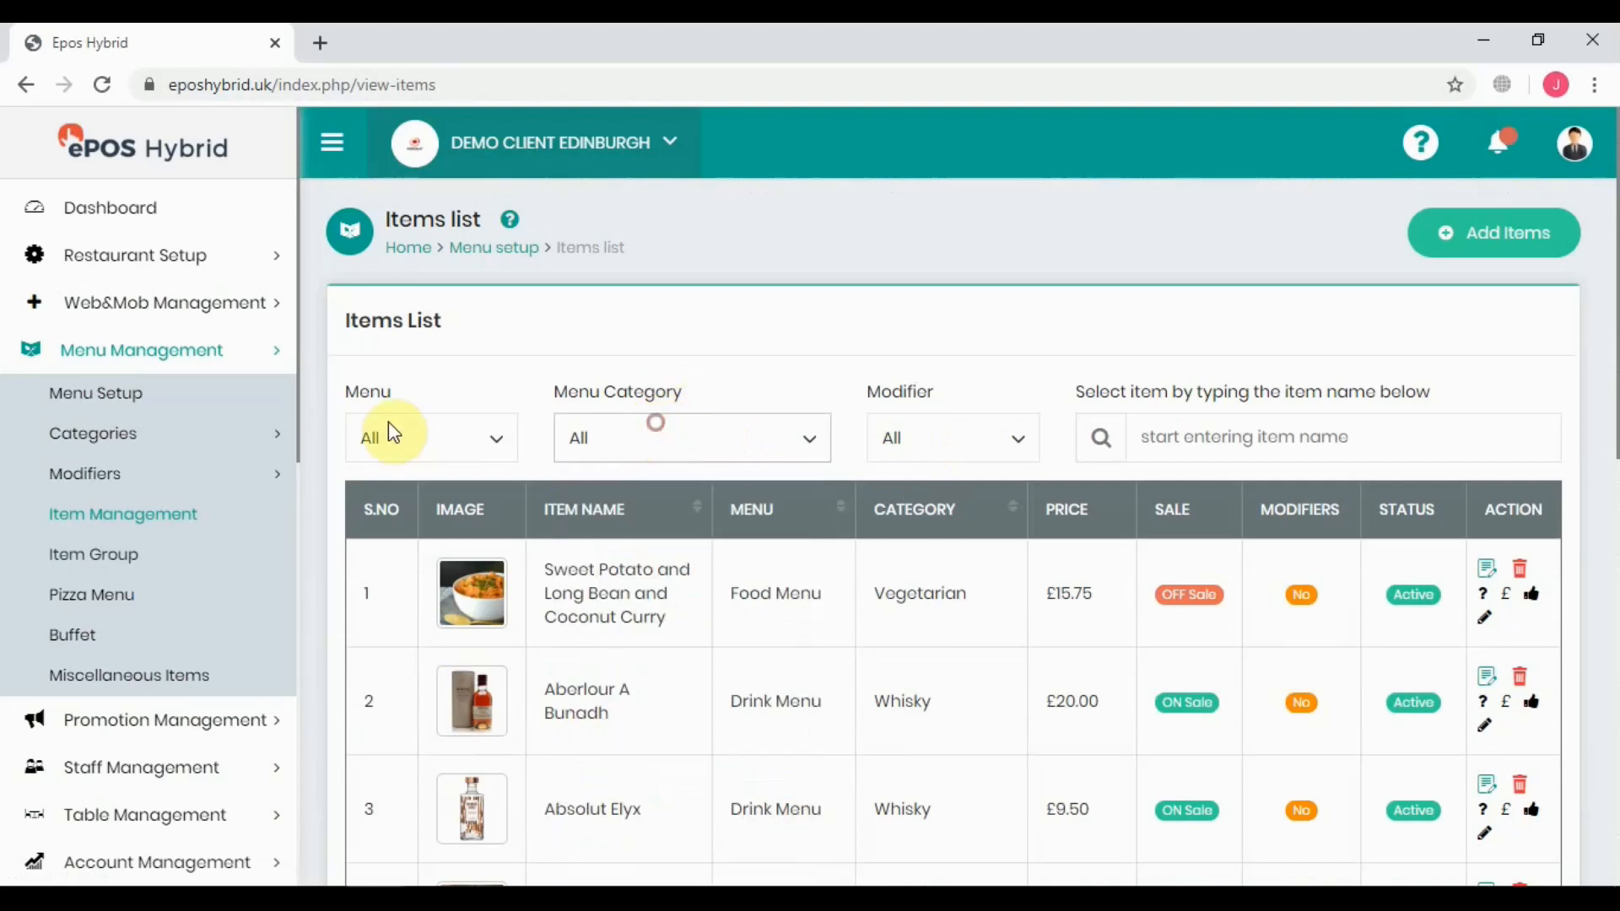
click(397, 429)
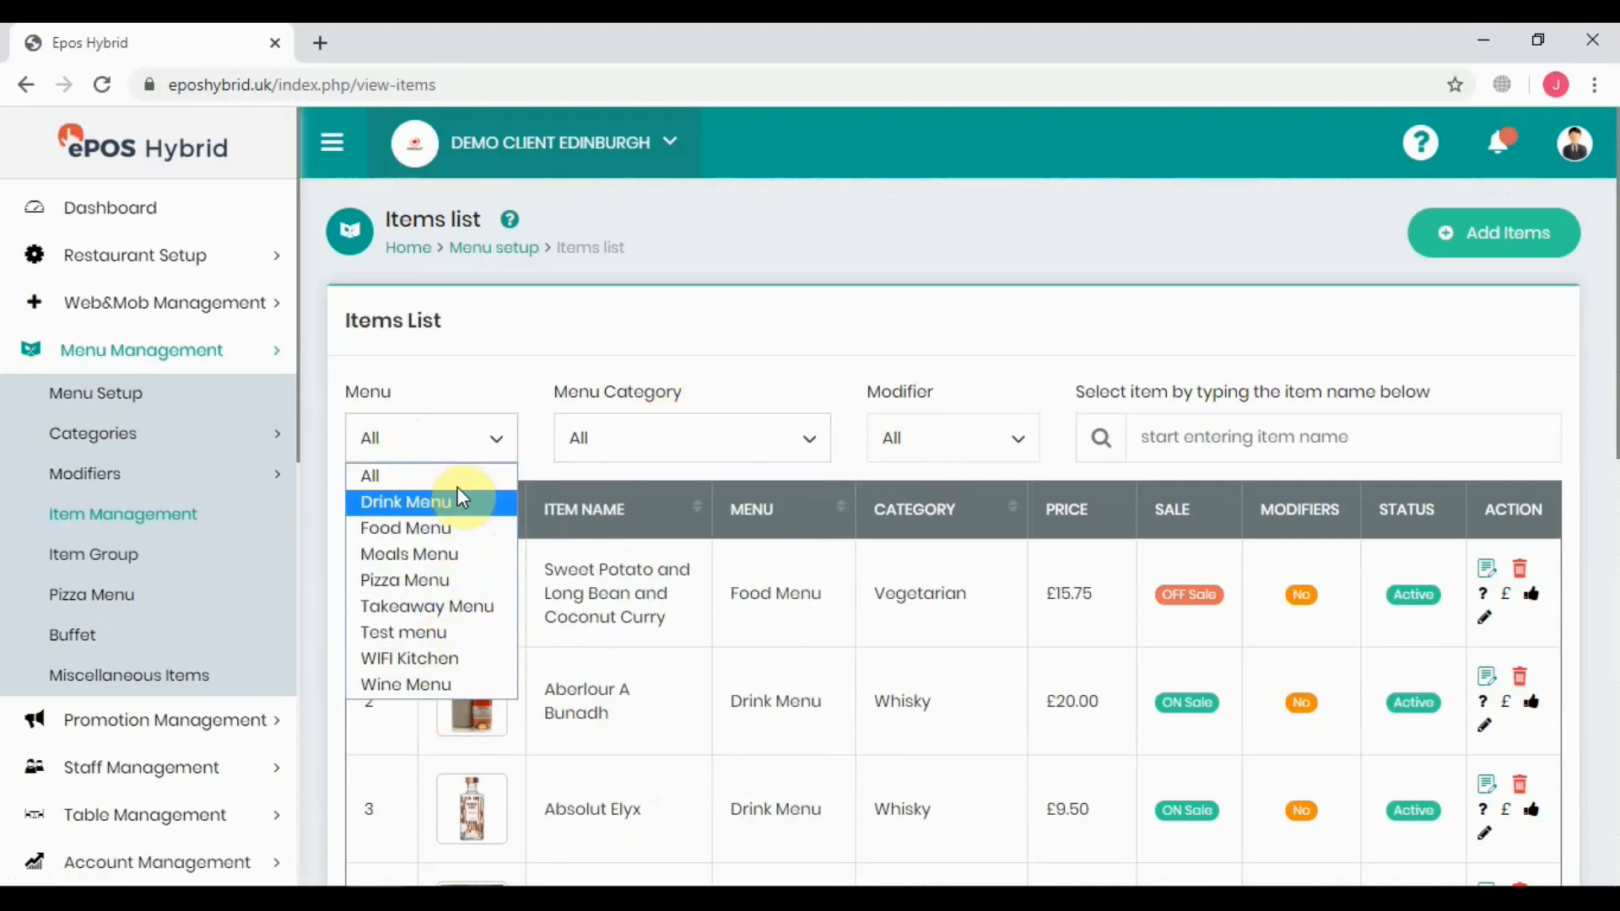
click(454, 441)
click(1215, 437)
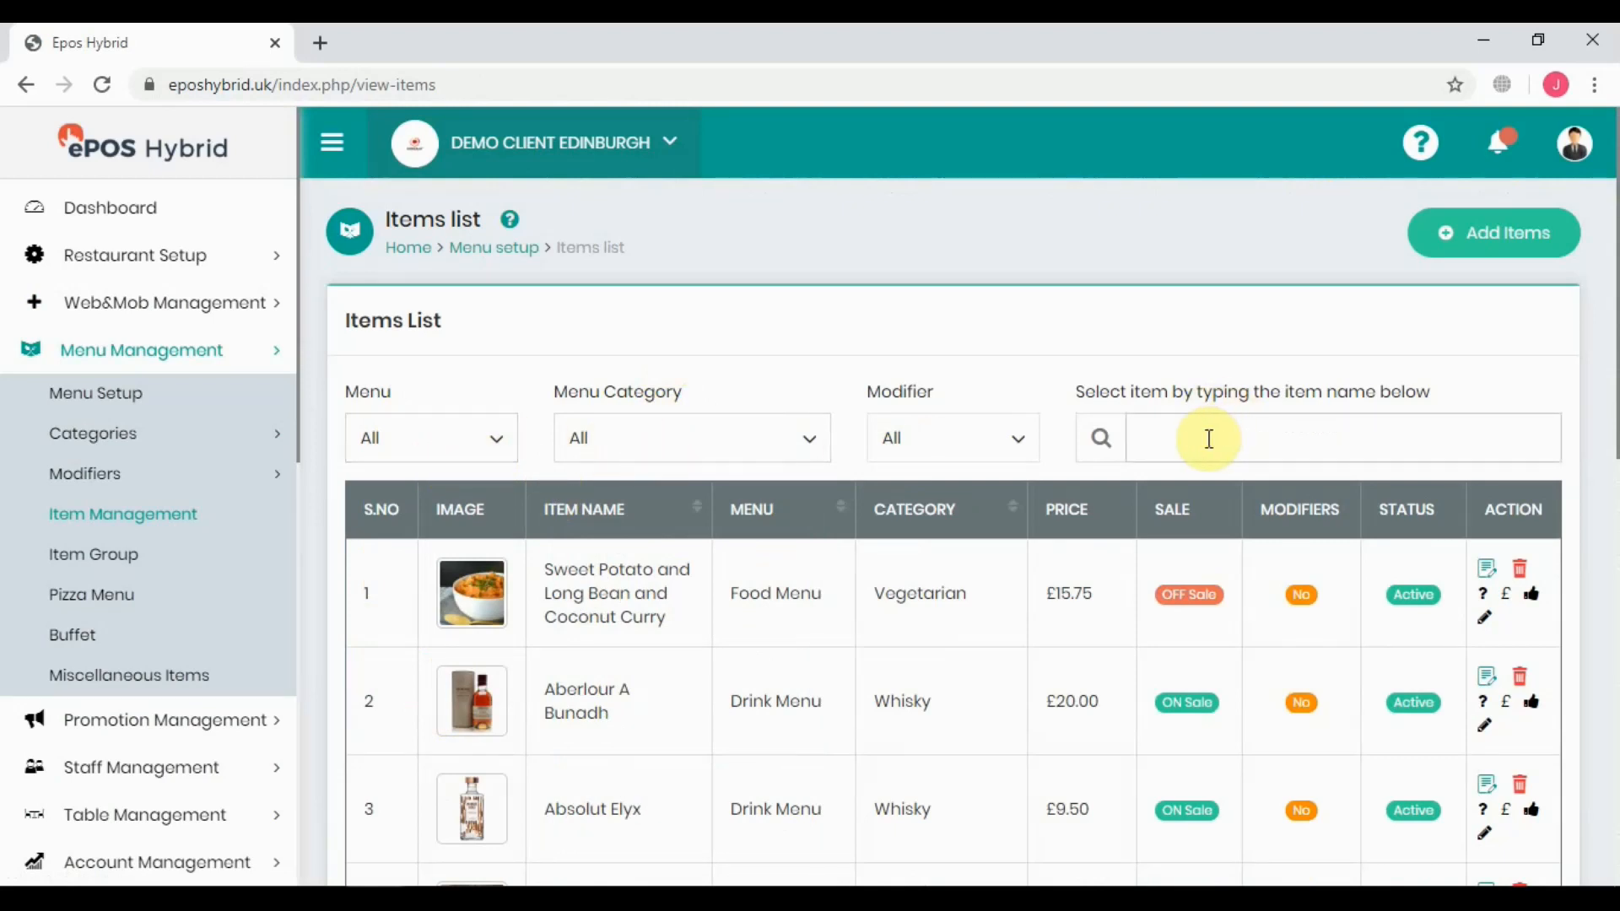
Step: Filter the items list to the Food Menu and review the prices, modifiers, statuses and actions of its items
click(463, 443)
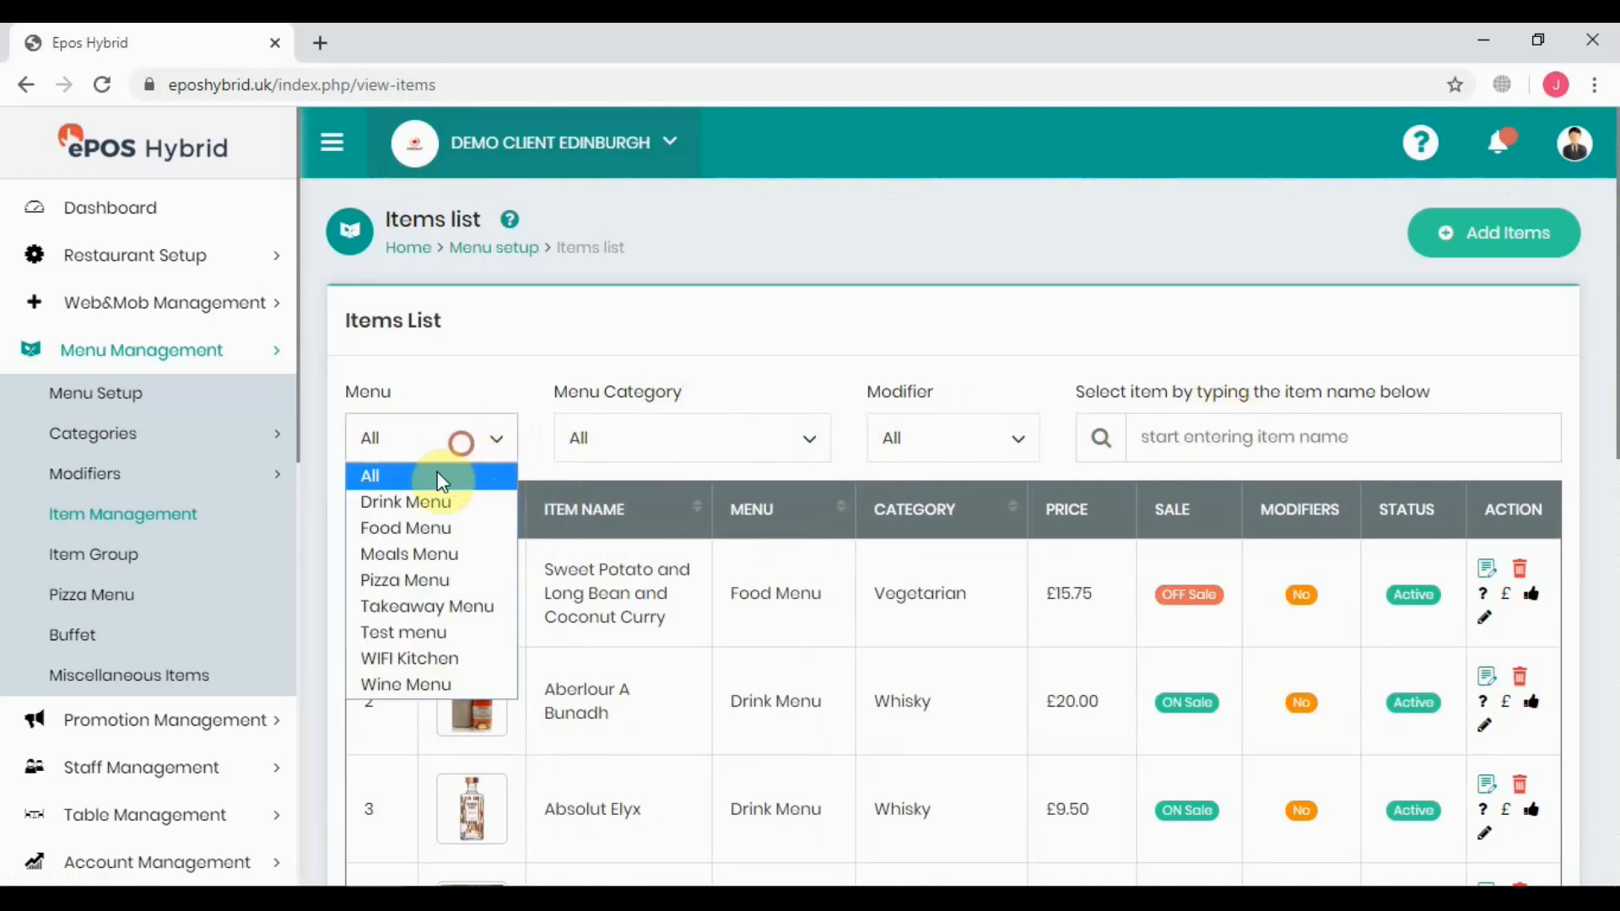
click(464, 527)
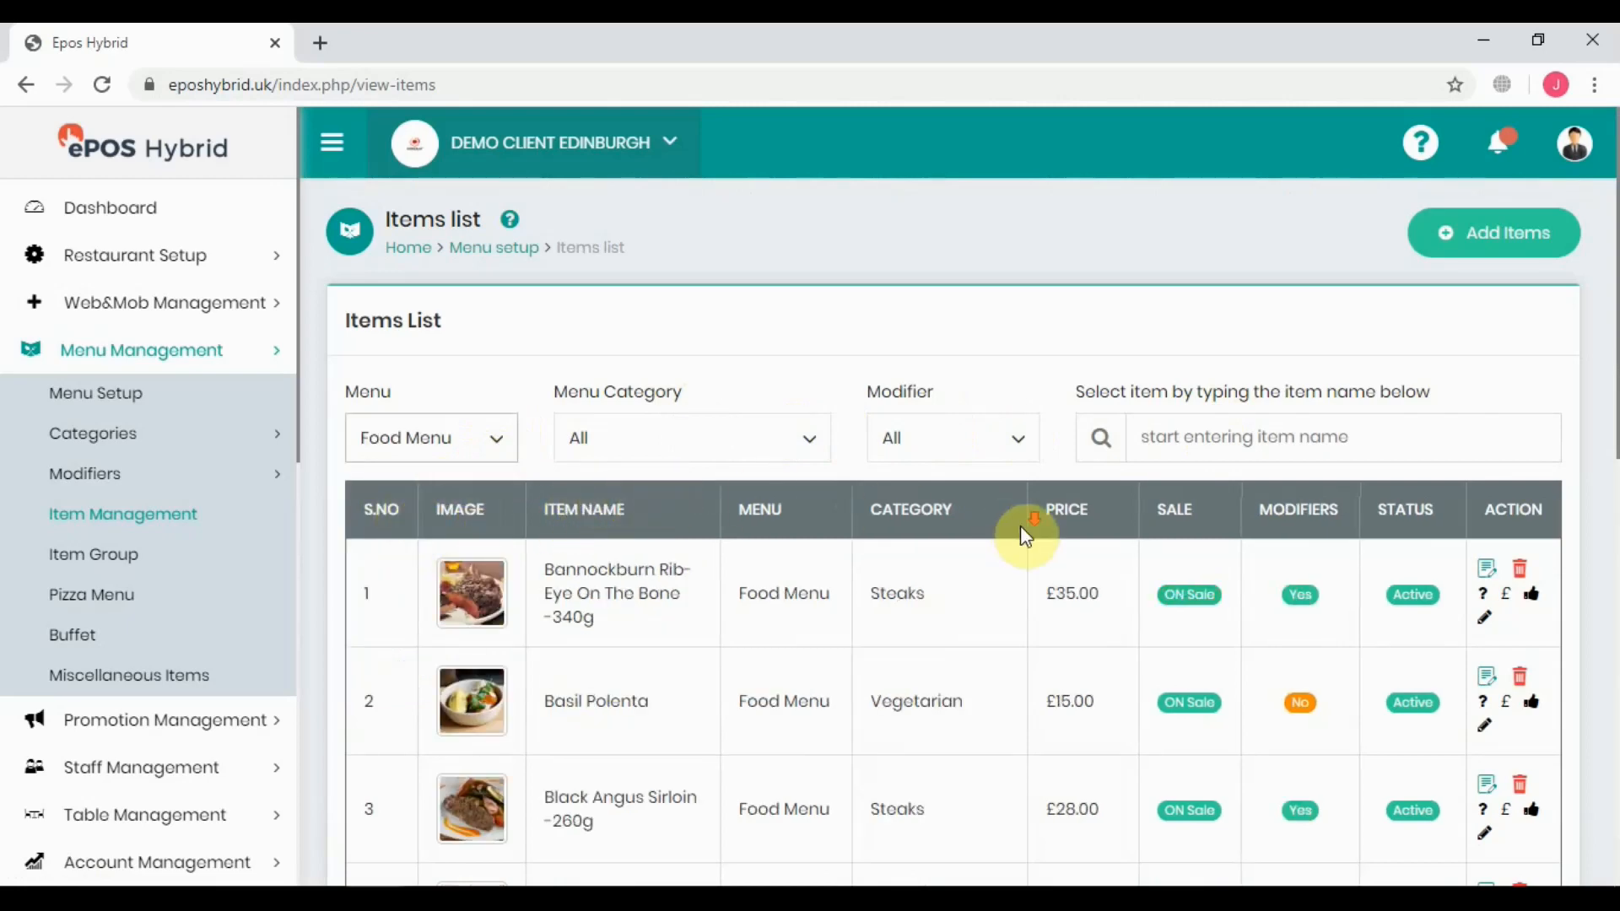
scroll(1020, 531, down, 10)
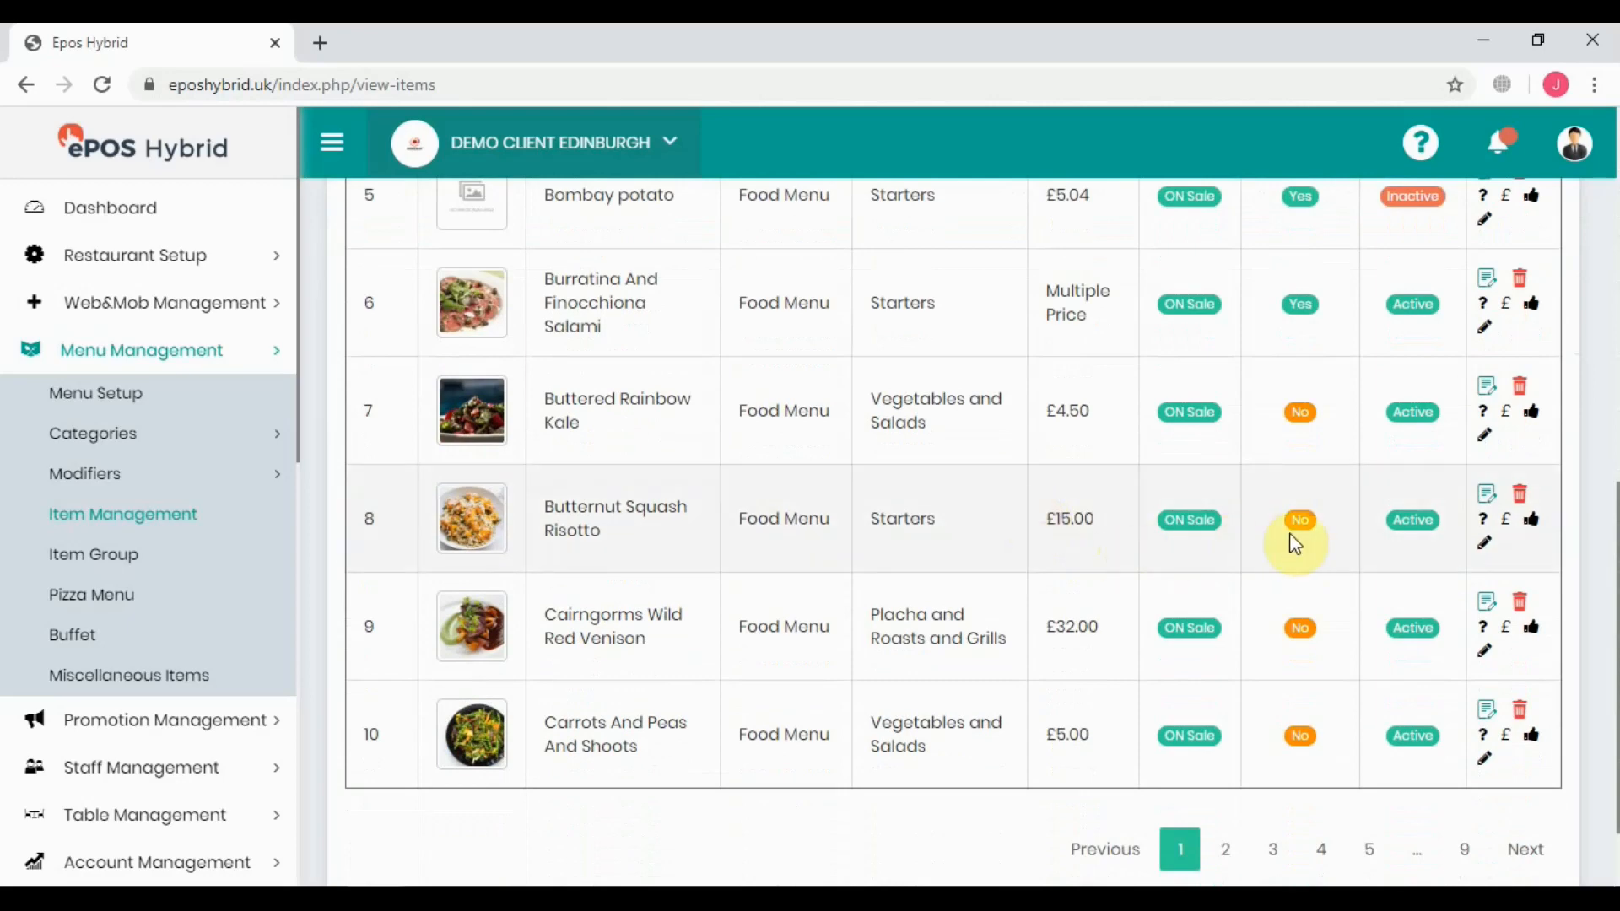
scroll(1368, 535, up, 10)
scroll(1367, 536, down, 5)
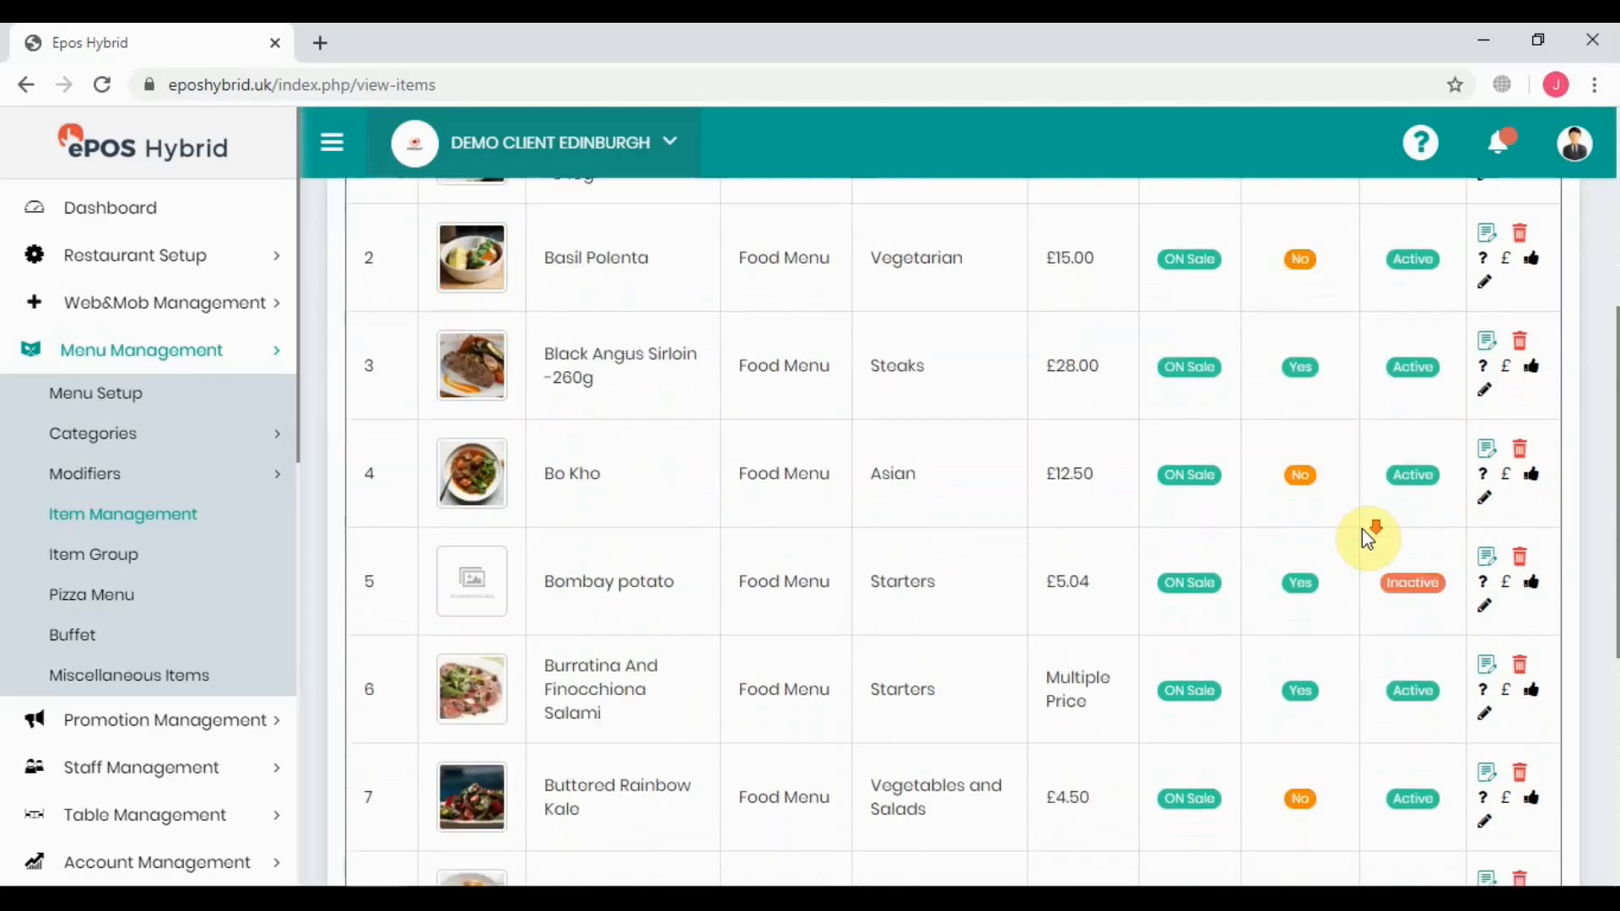
scroll(1362, 528, up, 3)
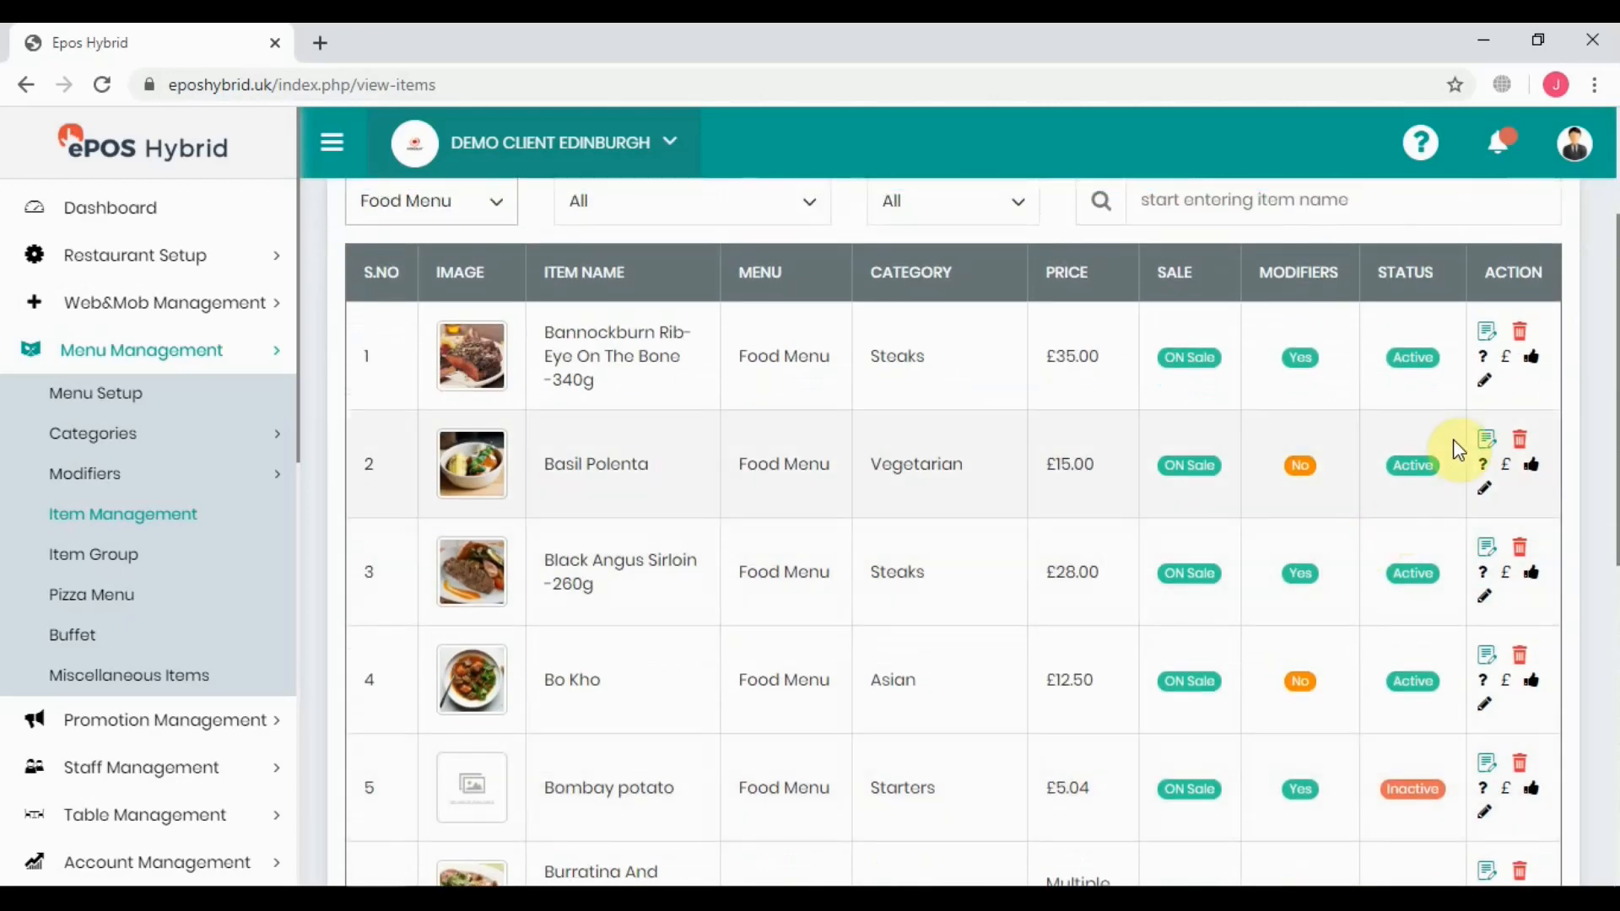
scroll(1457, 450, up, 3)
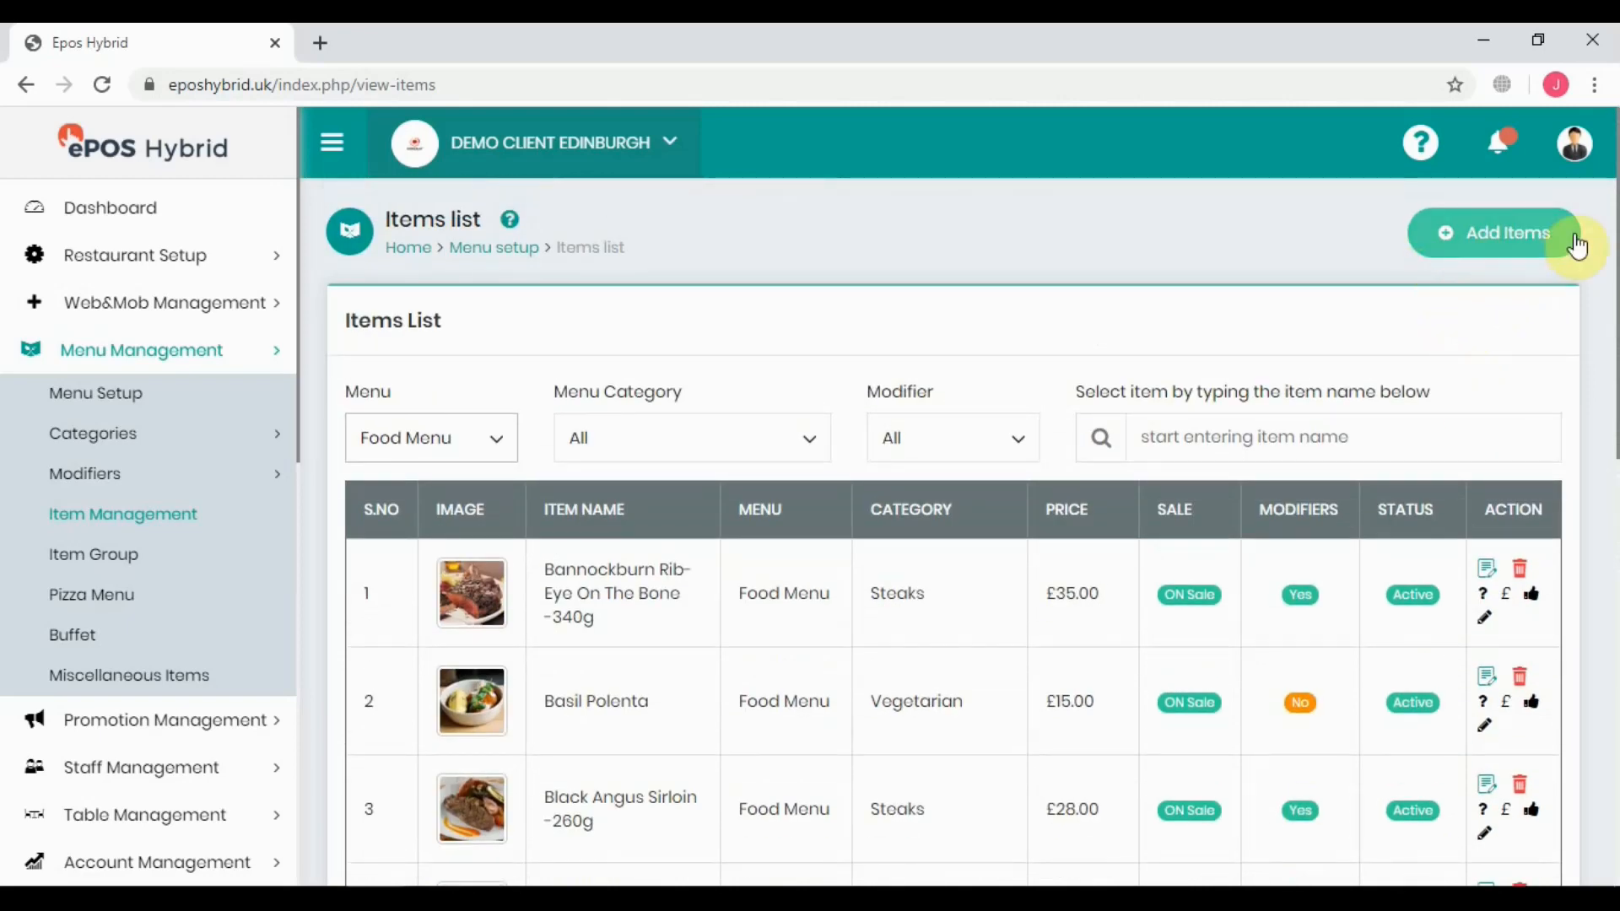
Step: Start a new item named "Burger" with menu type Food Menu and menu category Classics
click(1514, 250)
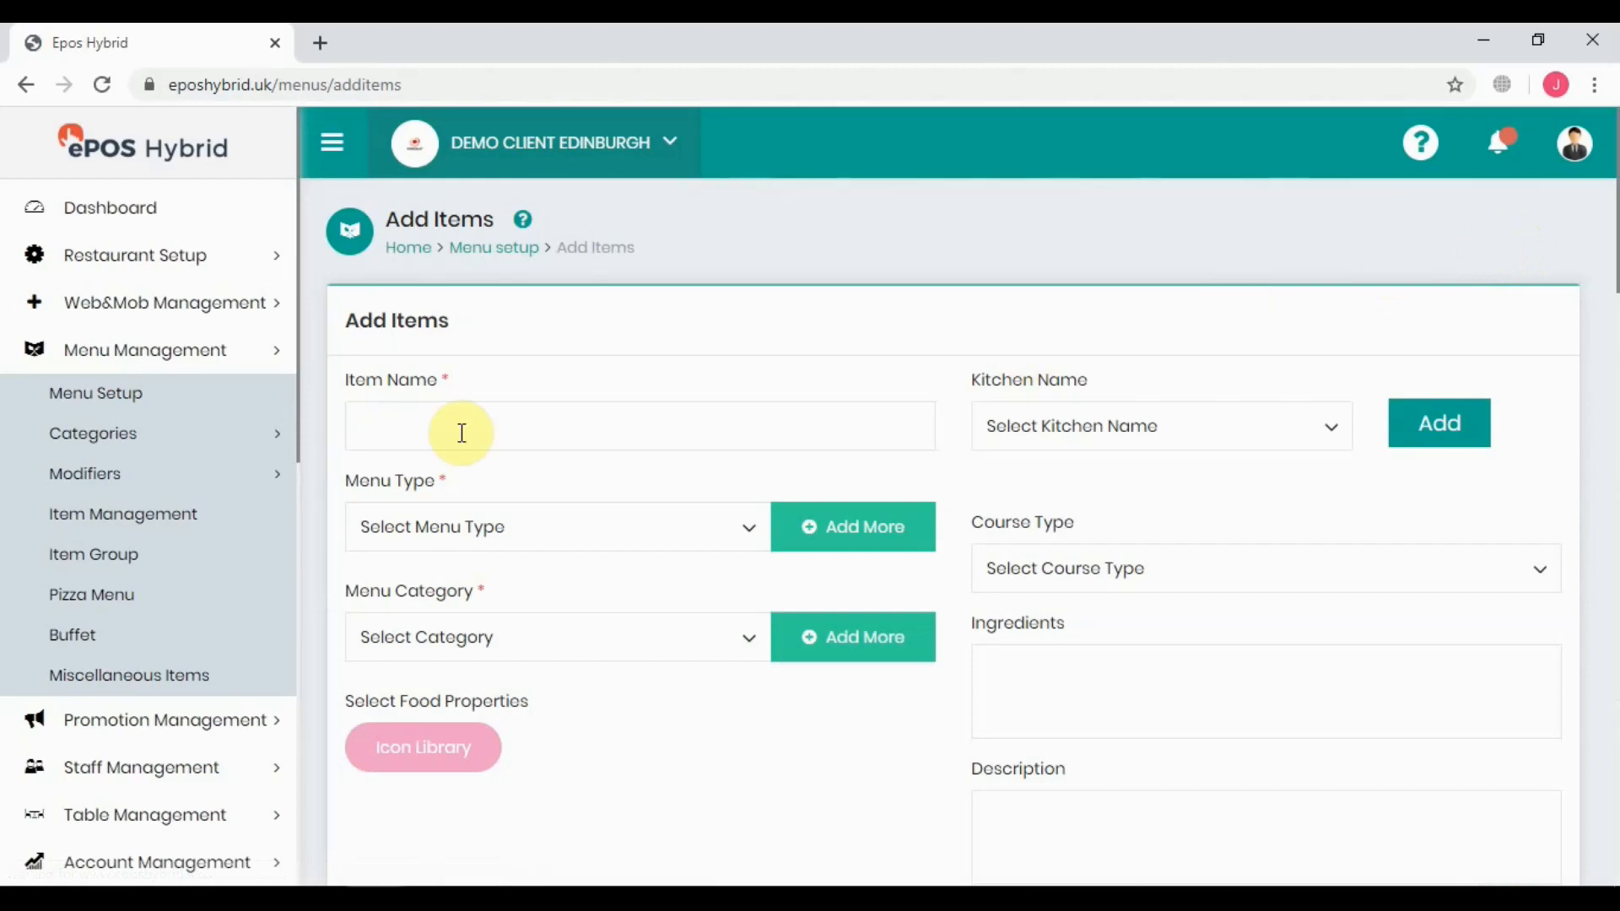
click(461, 433)
scroll(464, 439, down, 1)
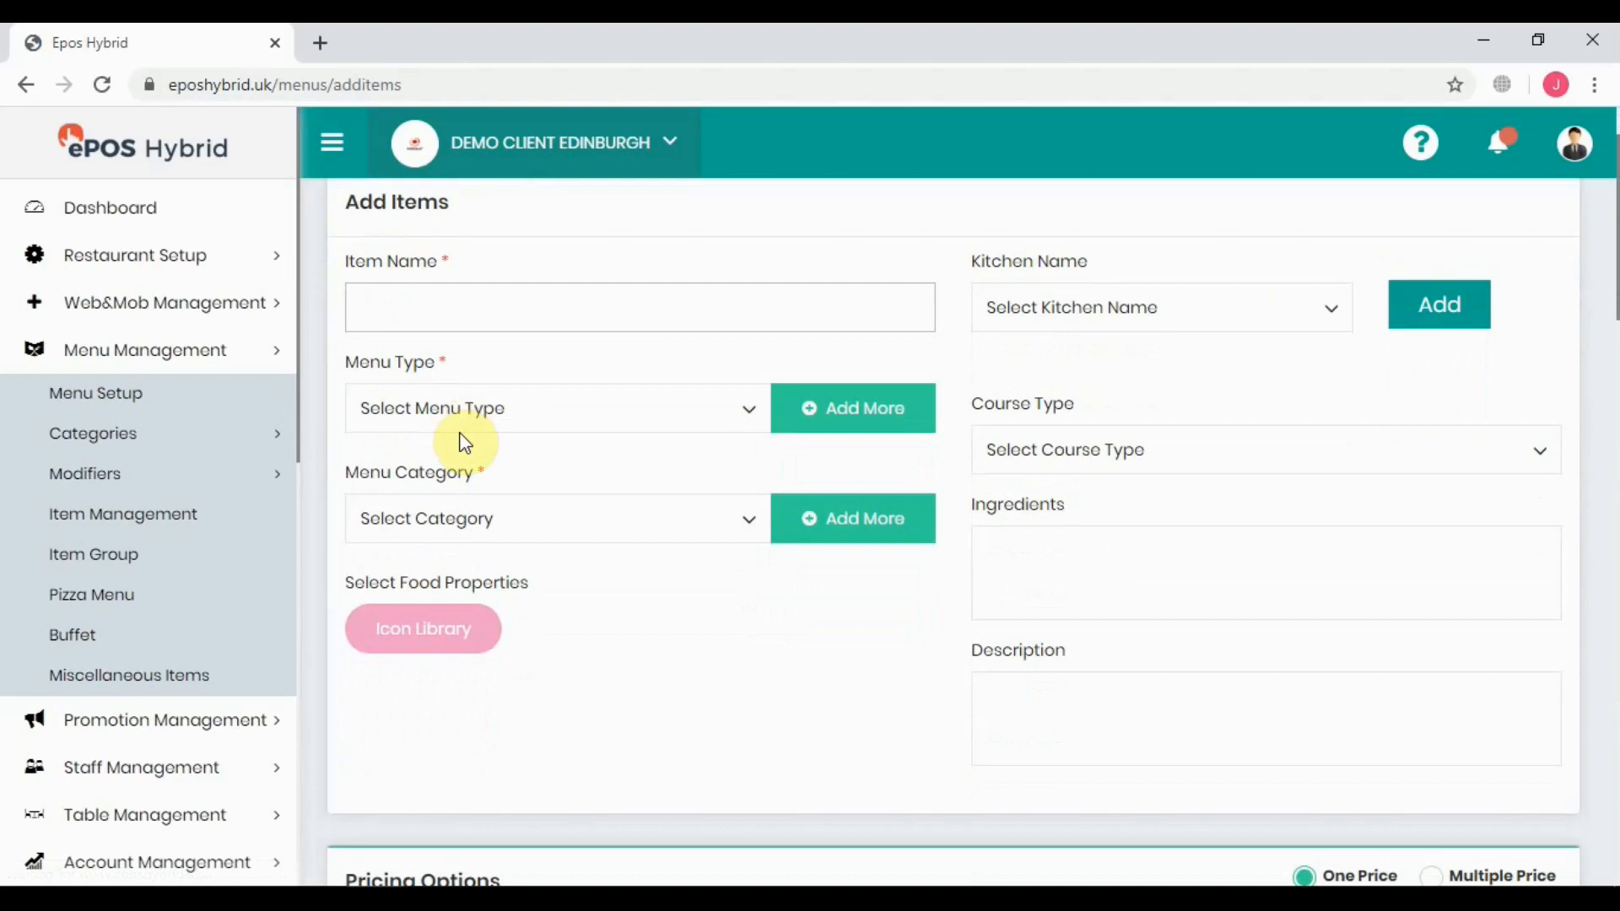
text(Burger)
click(617, 409)
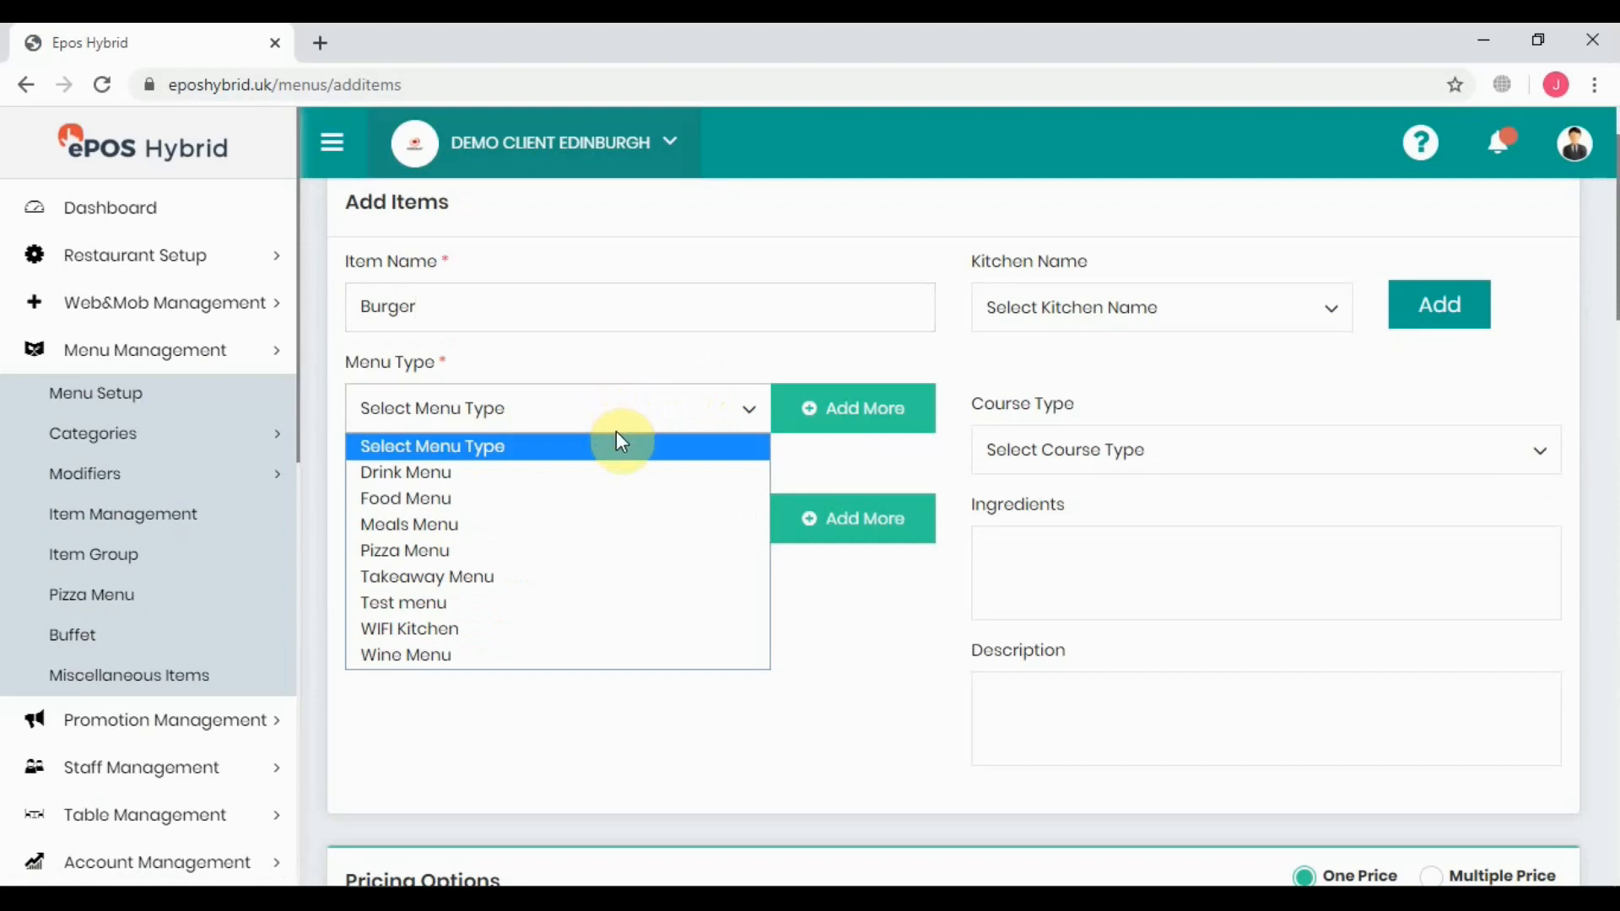
click(565, 516)
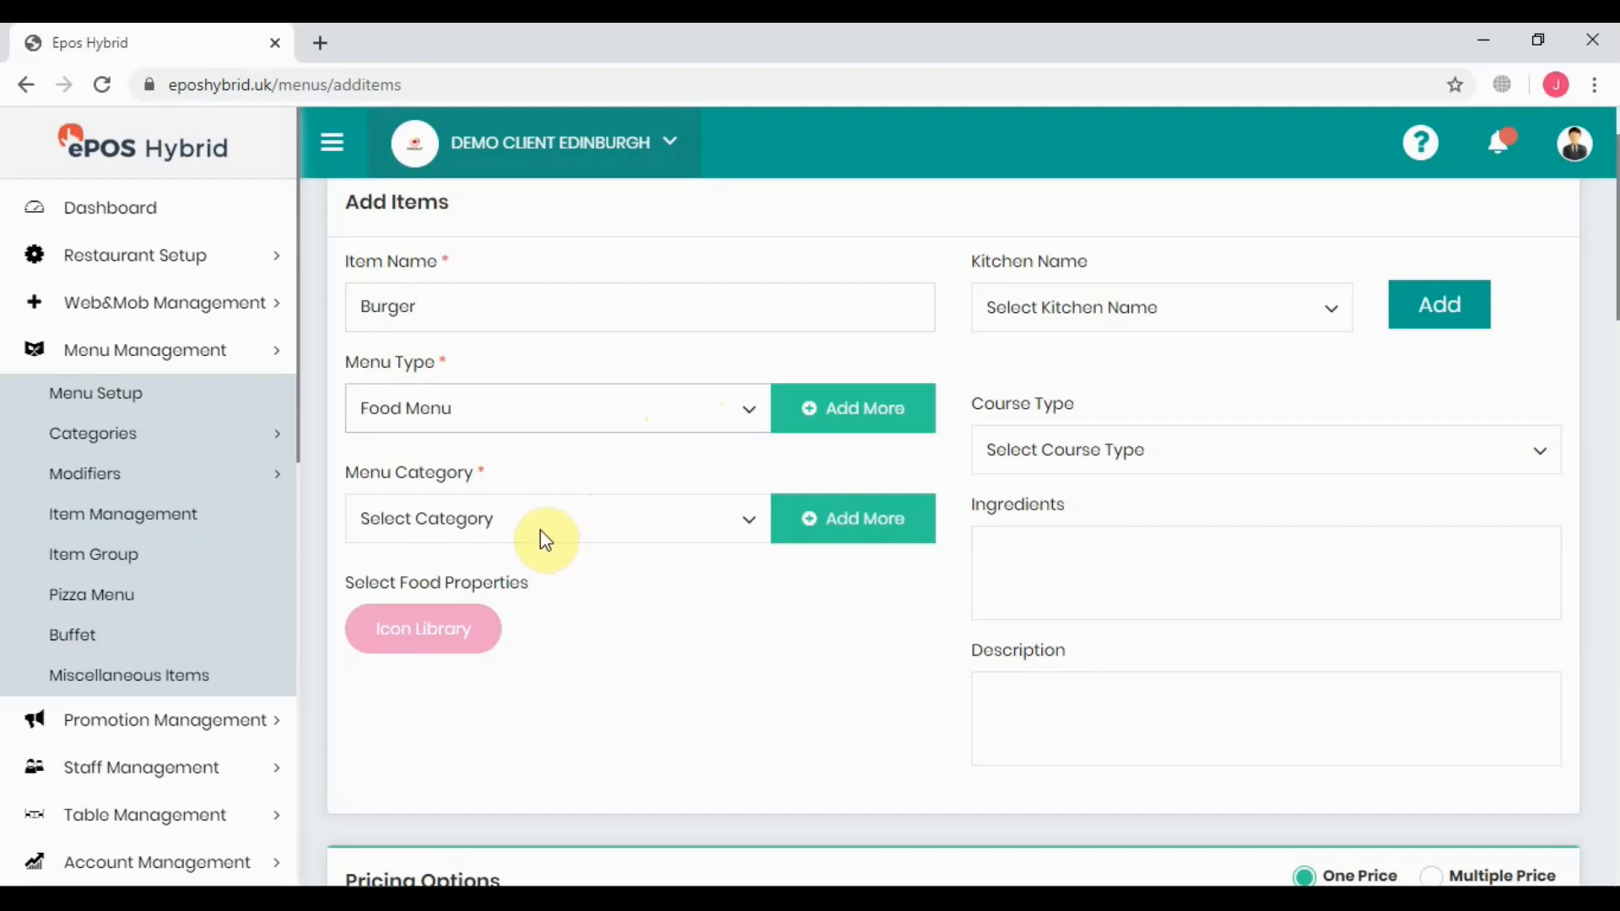
click(535, 530)
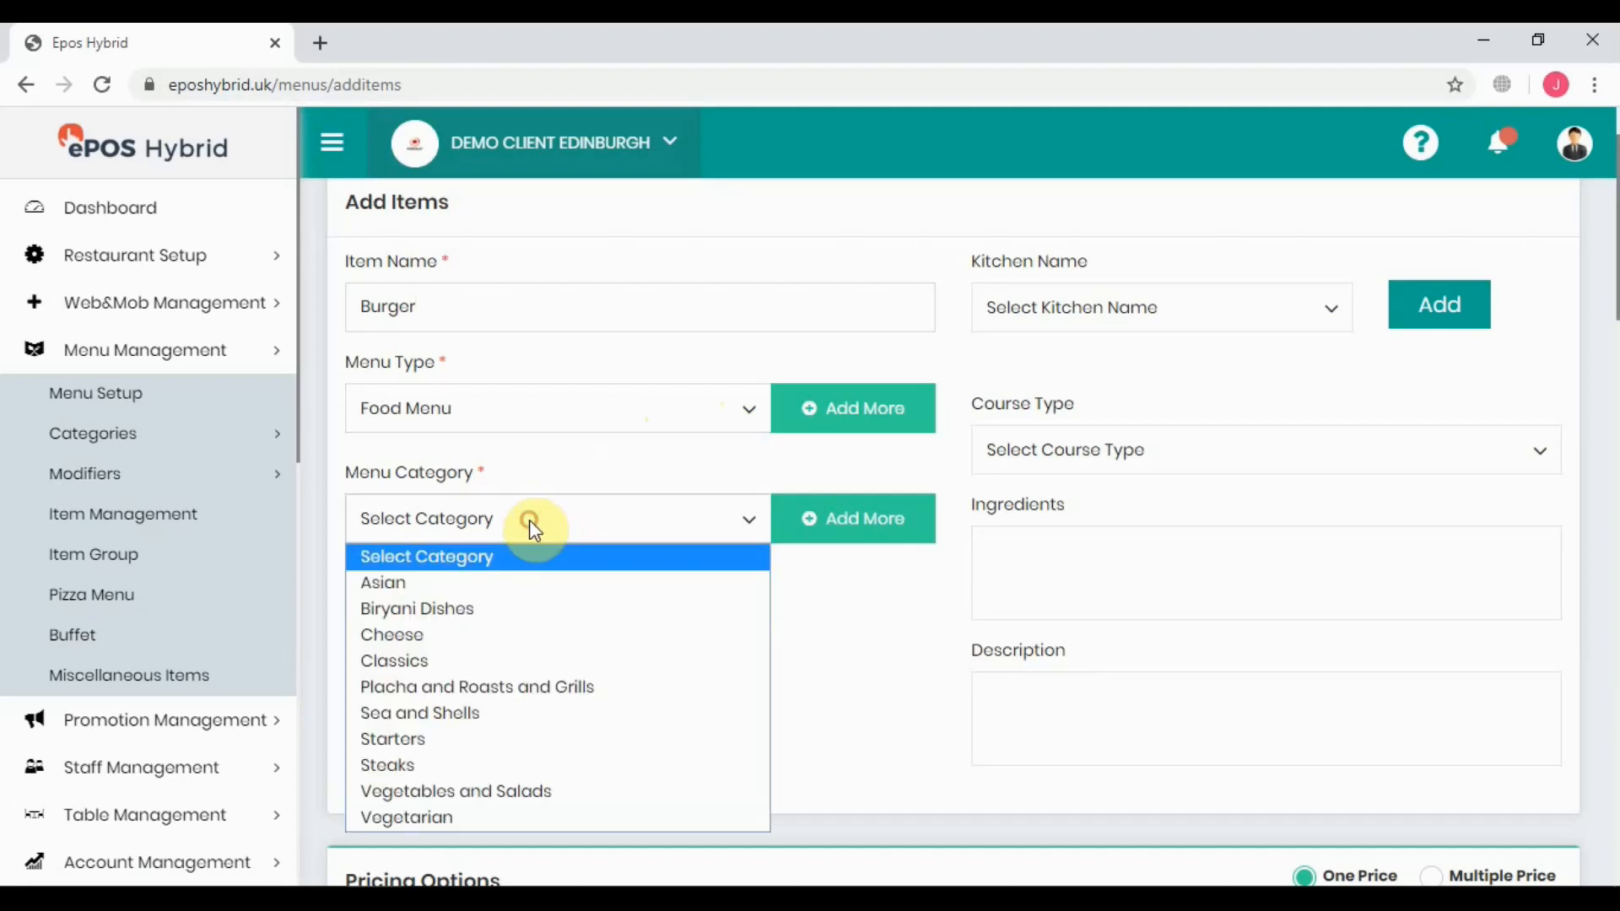
click(544, 663)
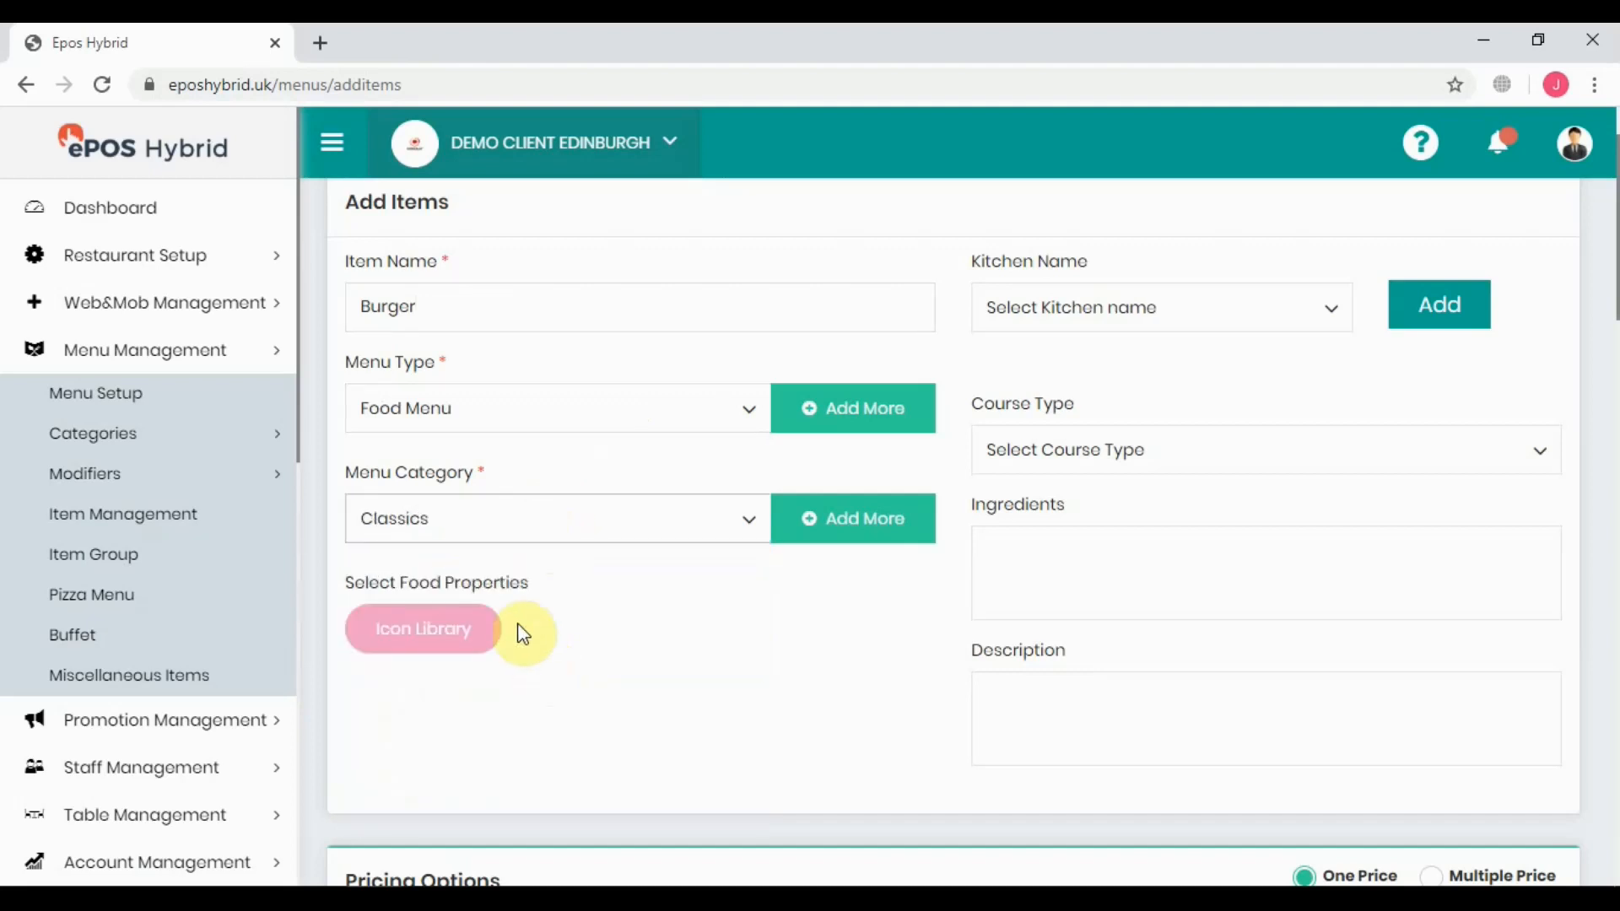
Step: Review the new item's kitchen name options and its ingredients and description fields without filling them in
click(1202, 329)
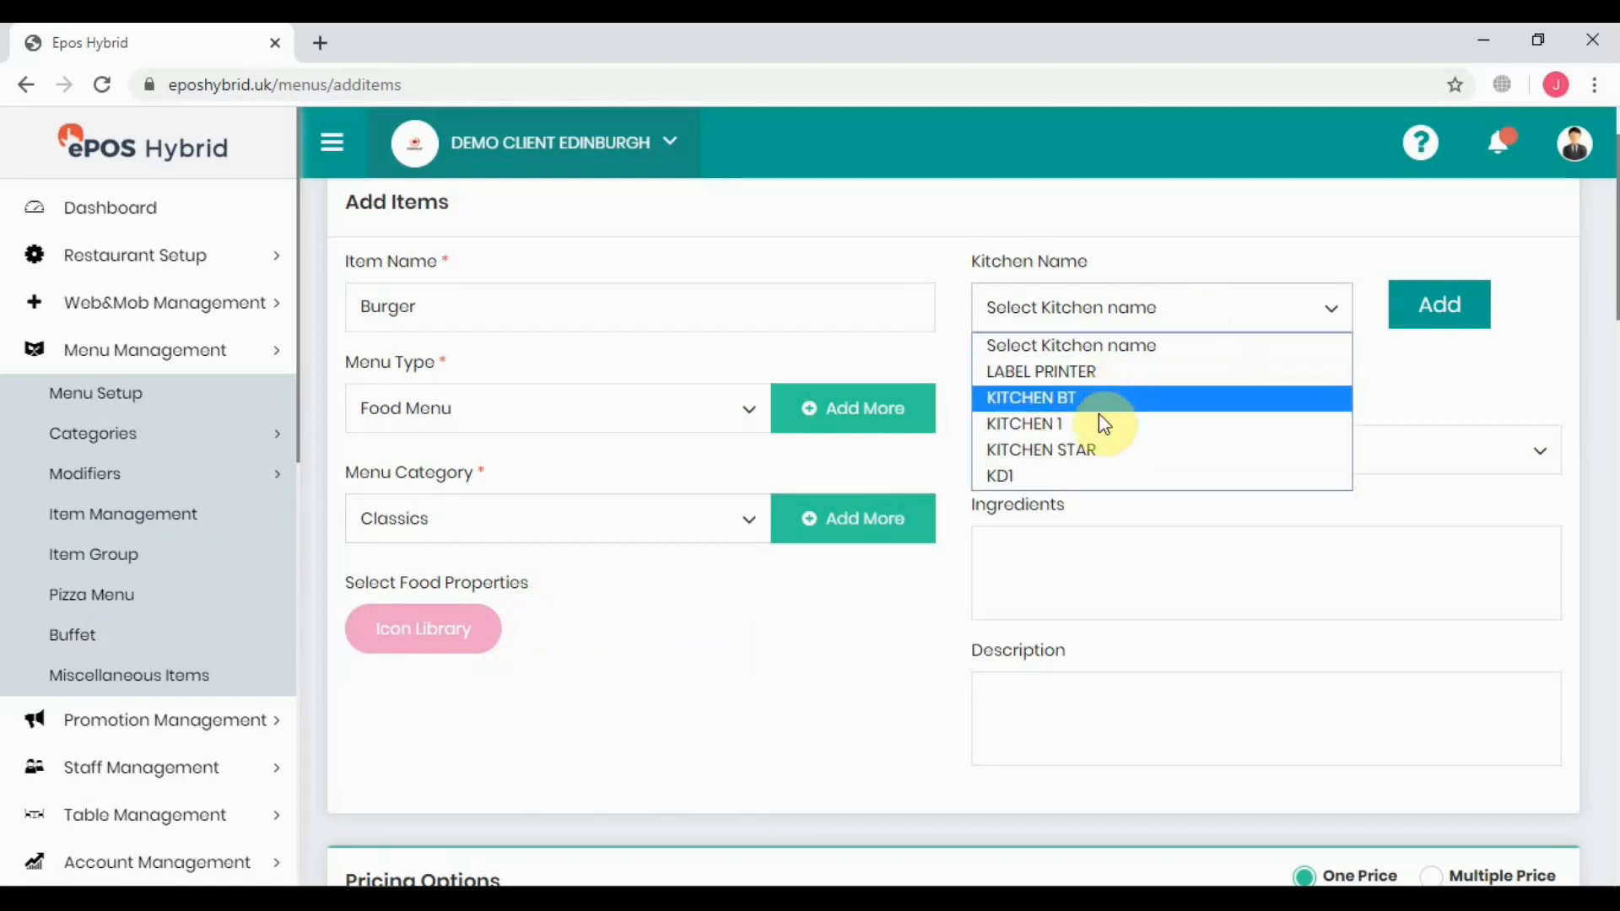
click(1133, 311)
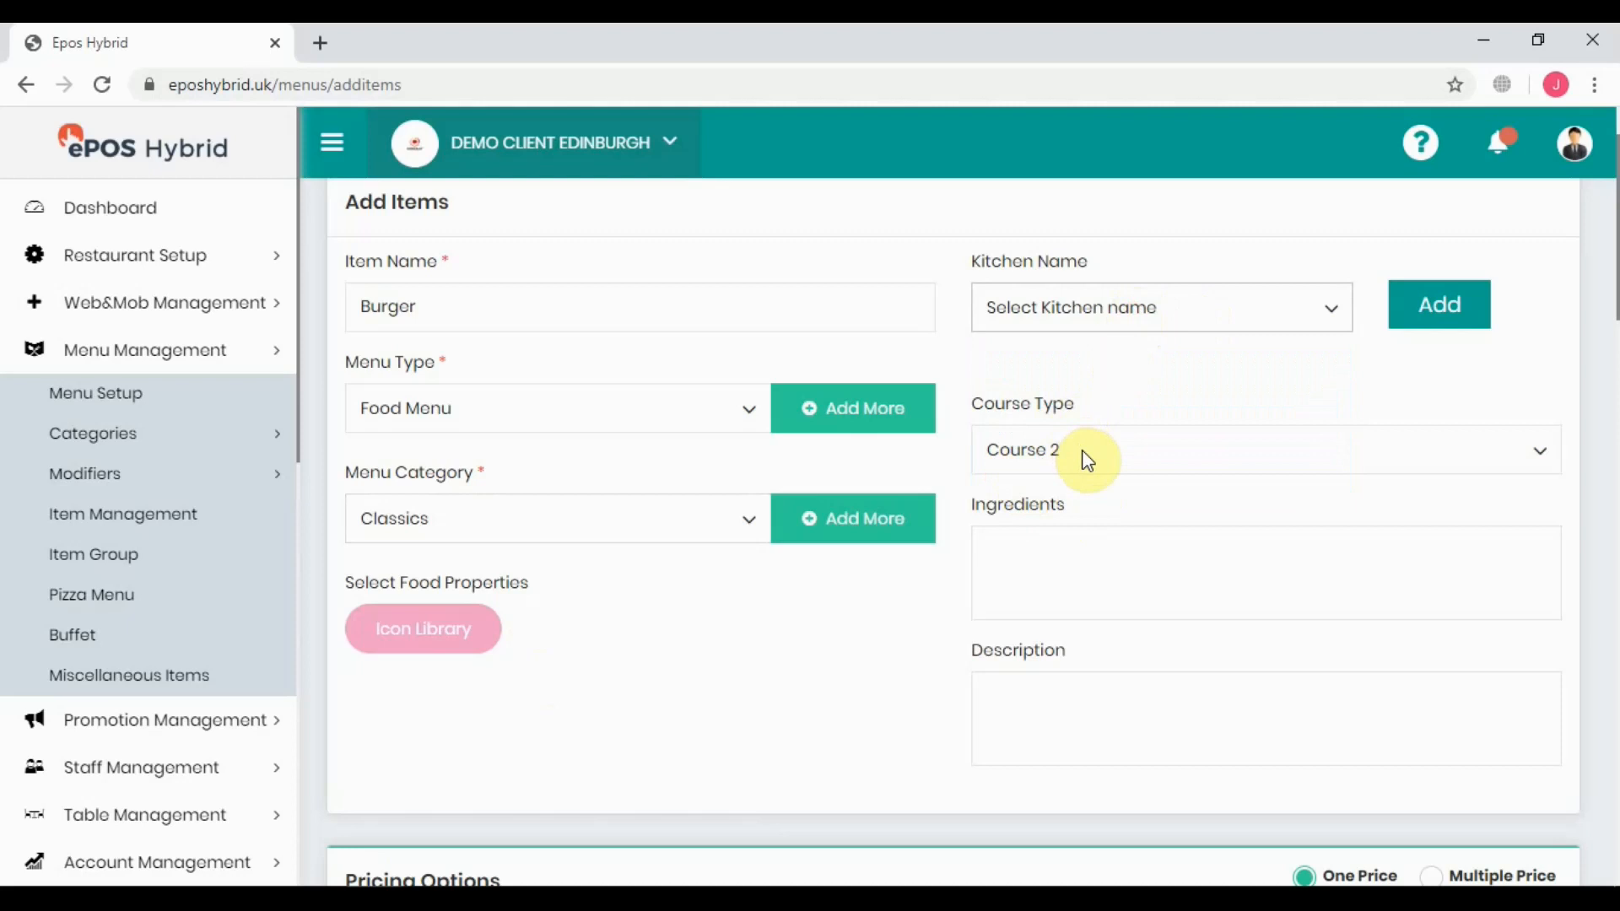
click(1043, 562)
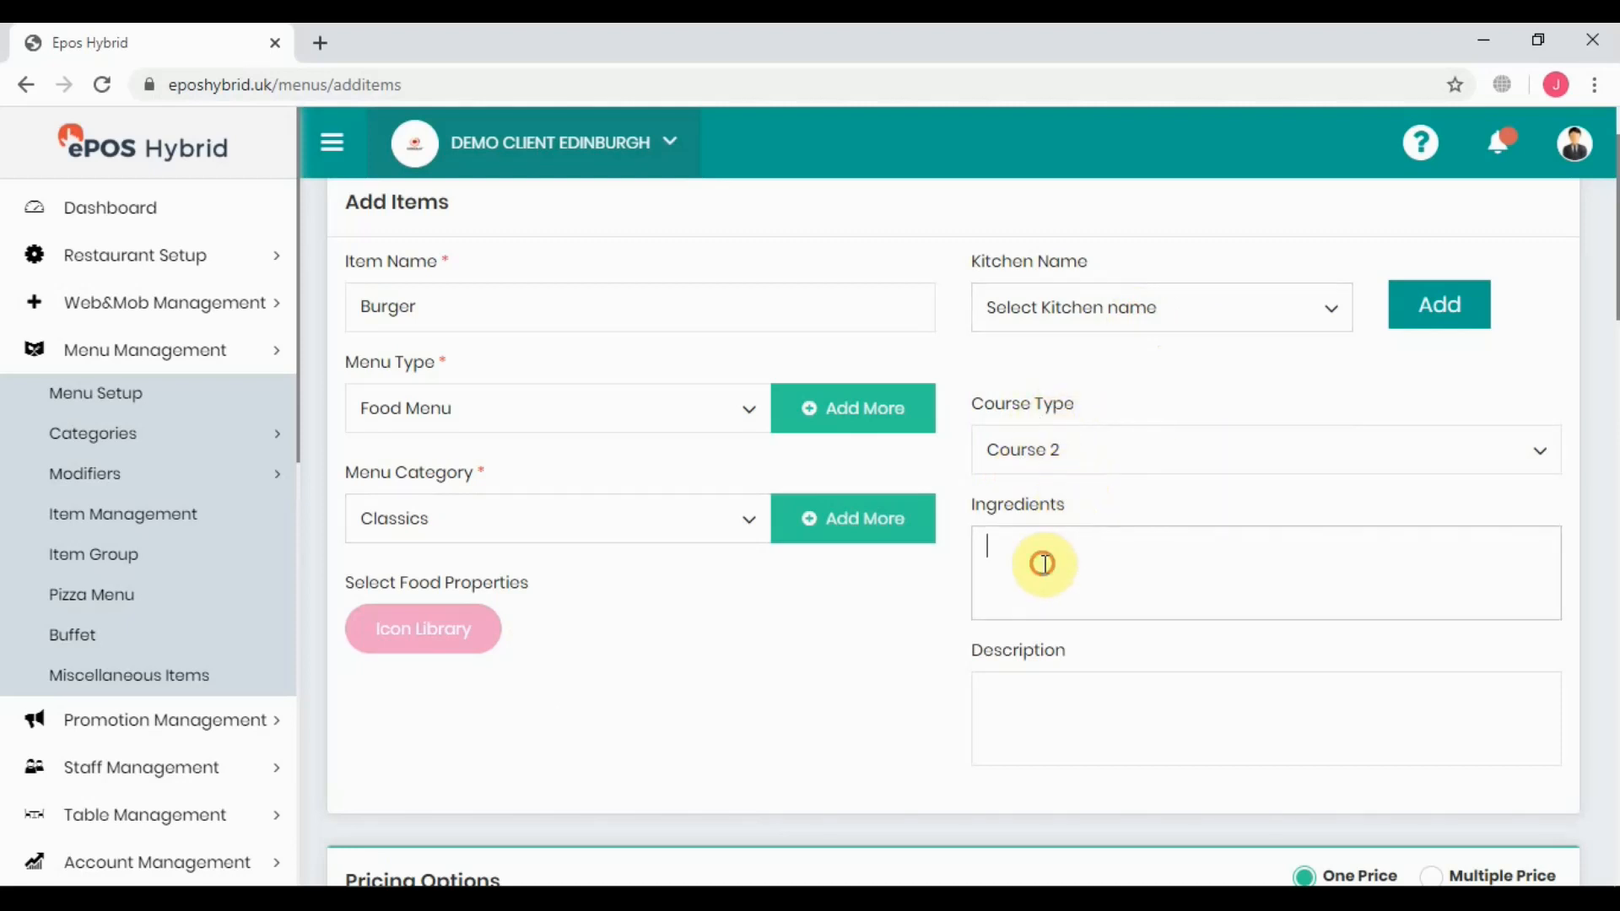
scroll(1045, 561, down, 1)
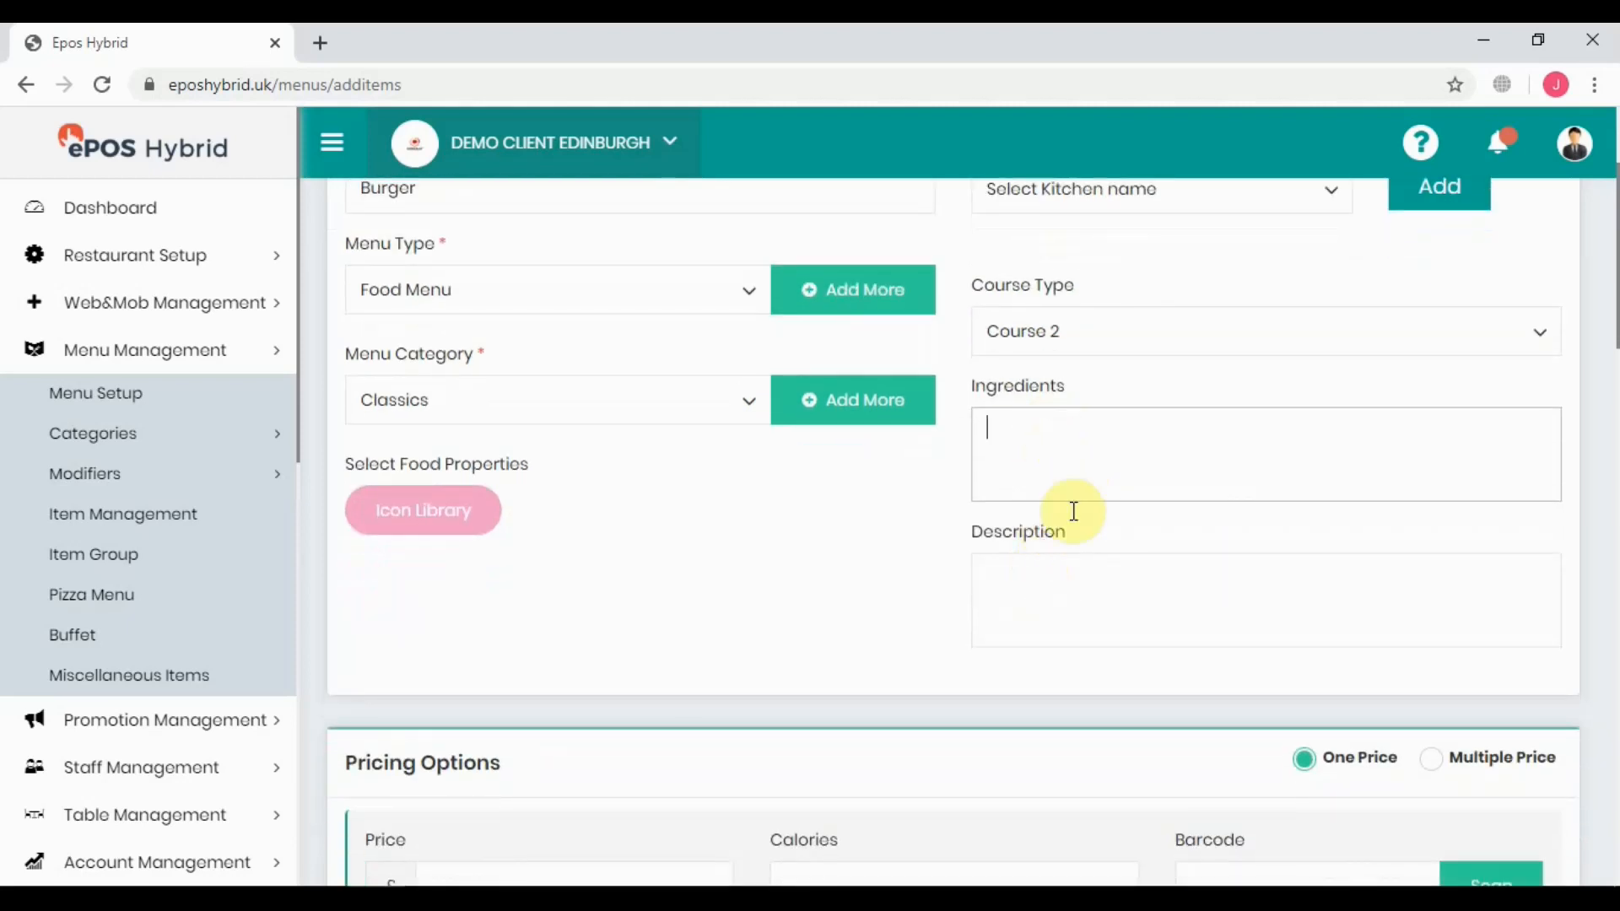
click(1041, 579)
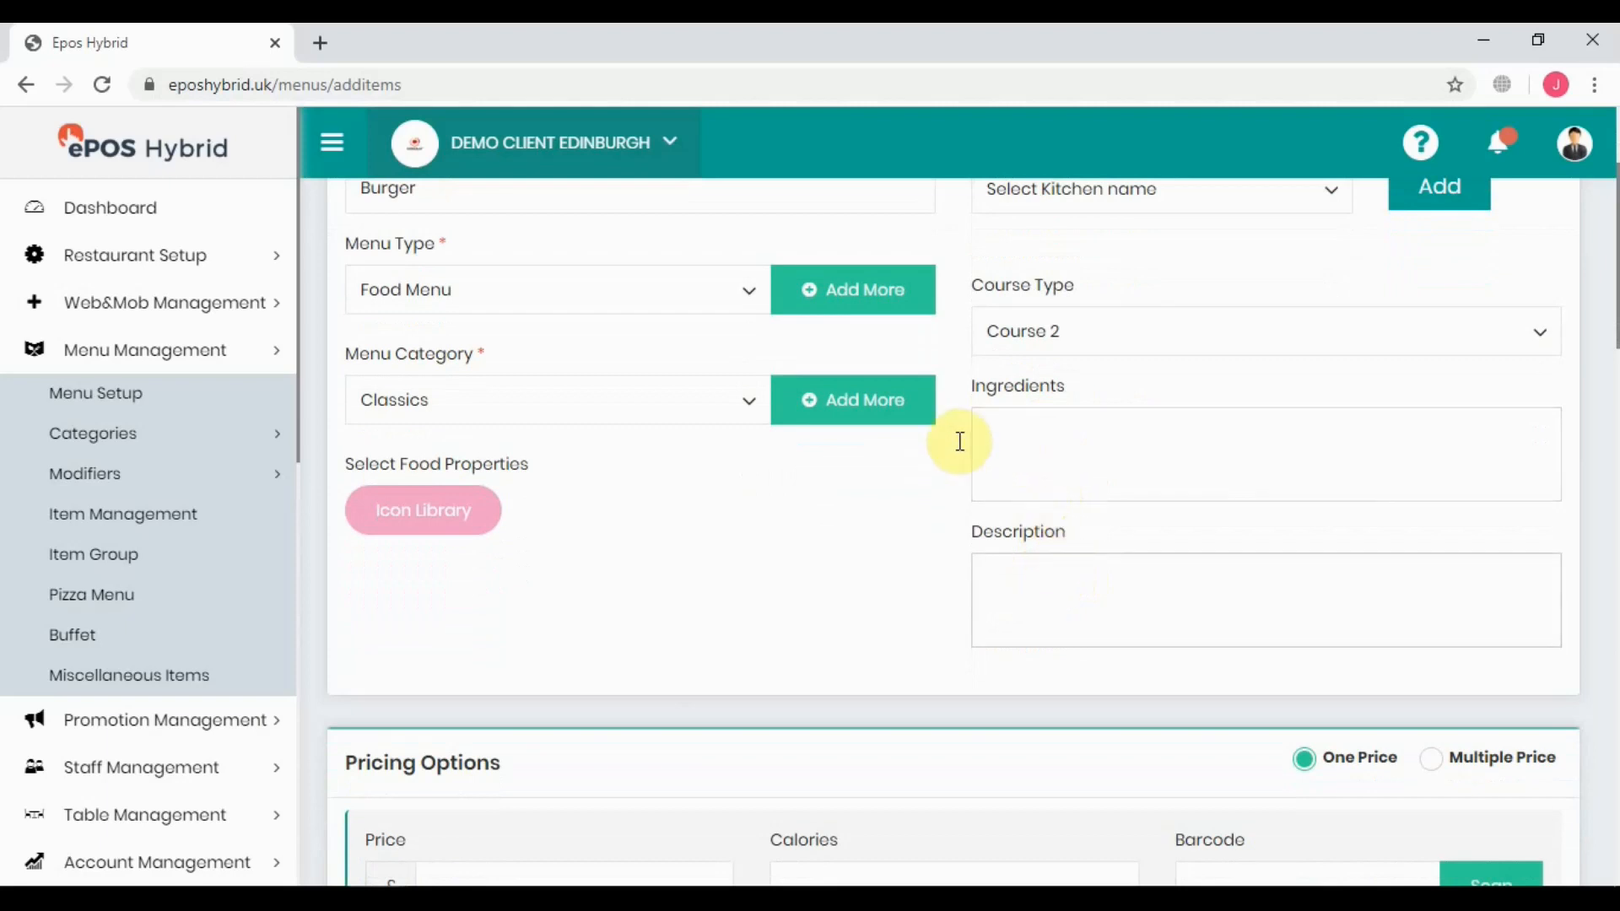
Step: Set a single price of £12.45 for the Burger item, leaving calories and barcode empty
scroll(695, 528, down, 3)
scroll(697, 530, down, 2)
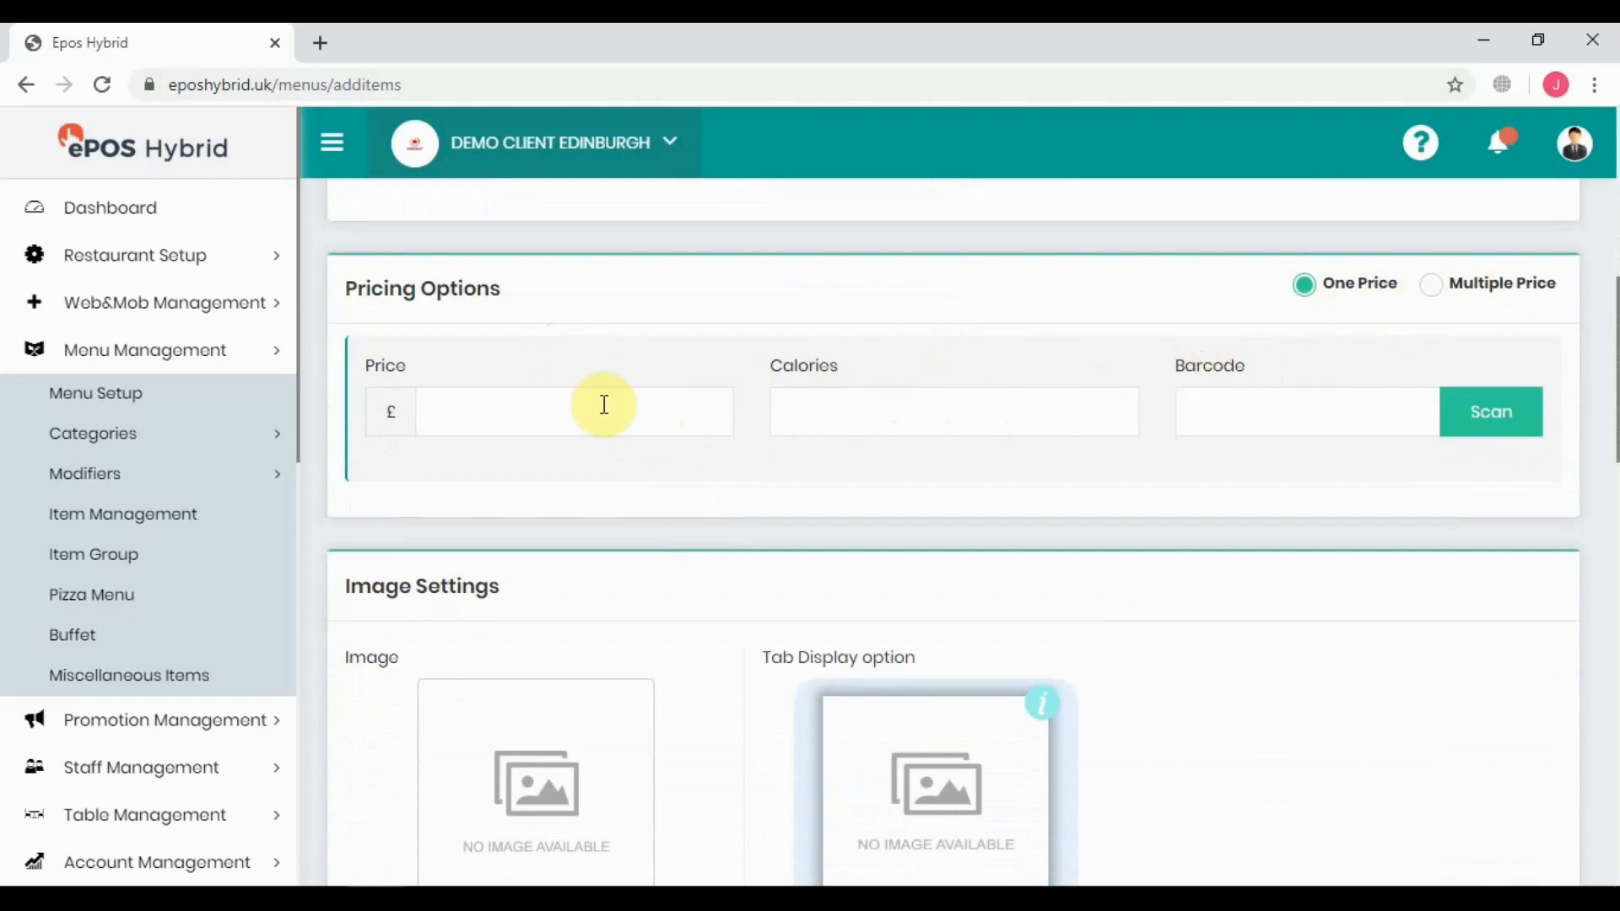
click(537, 408)
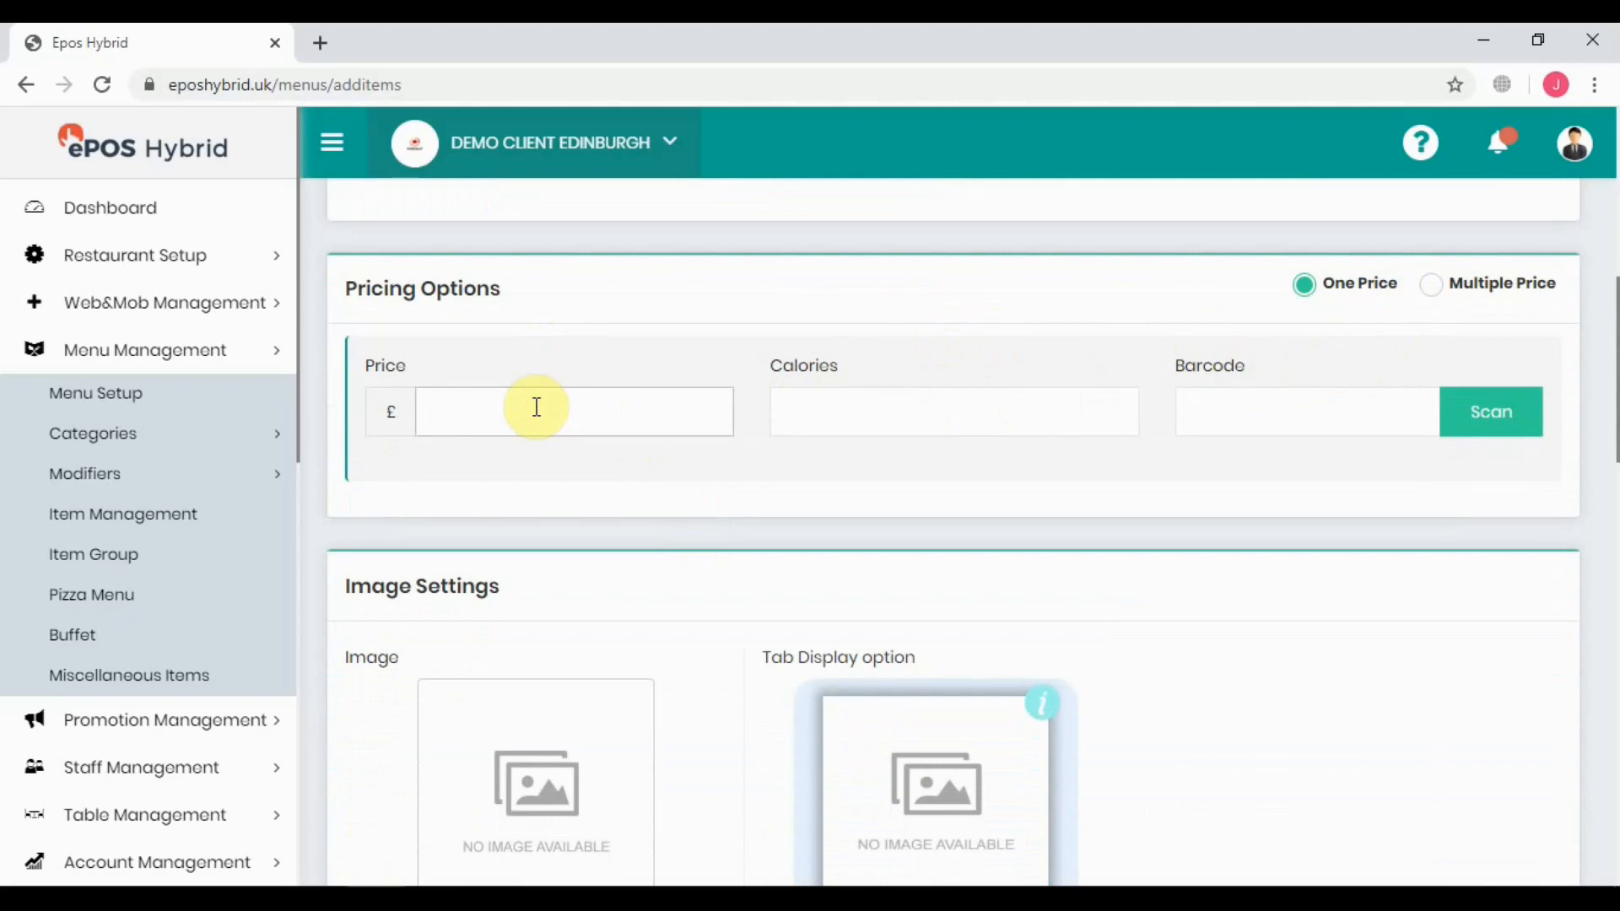
text(12.45)
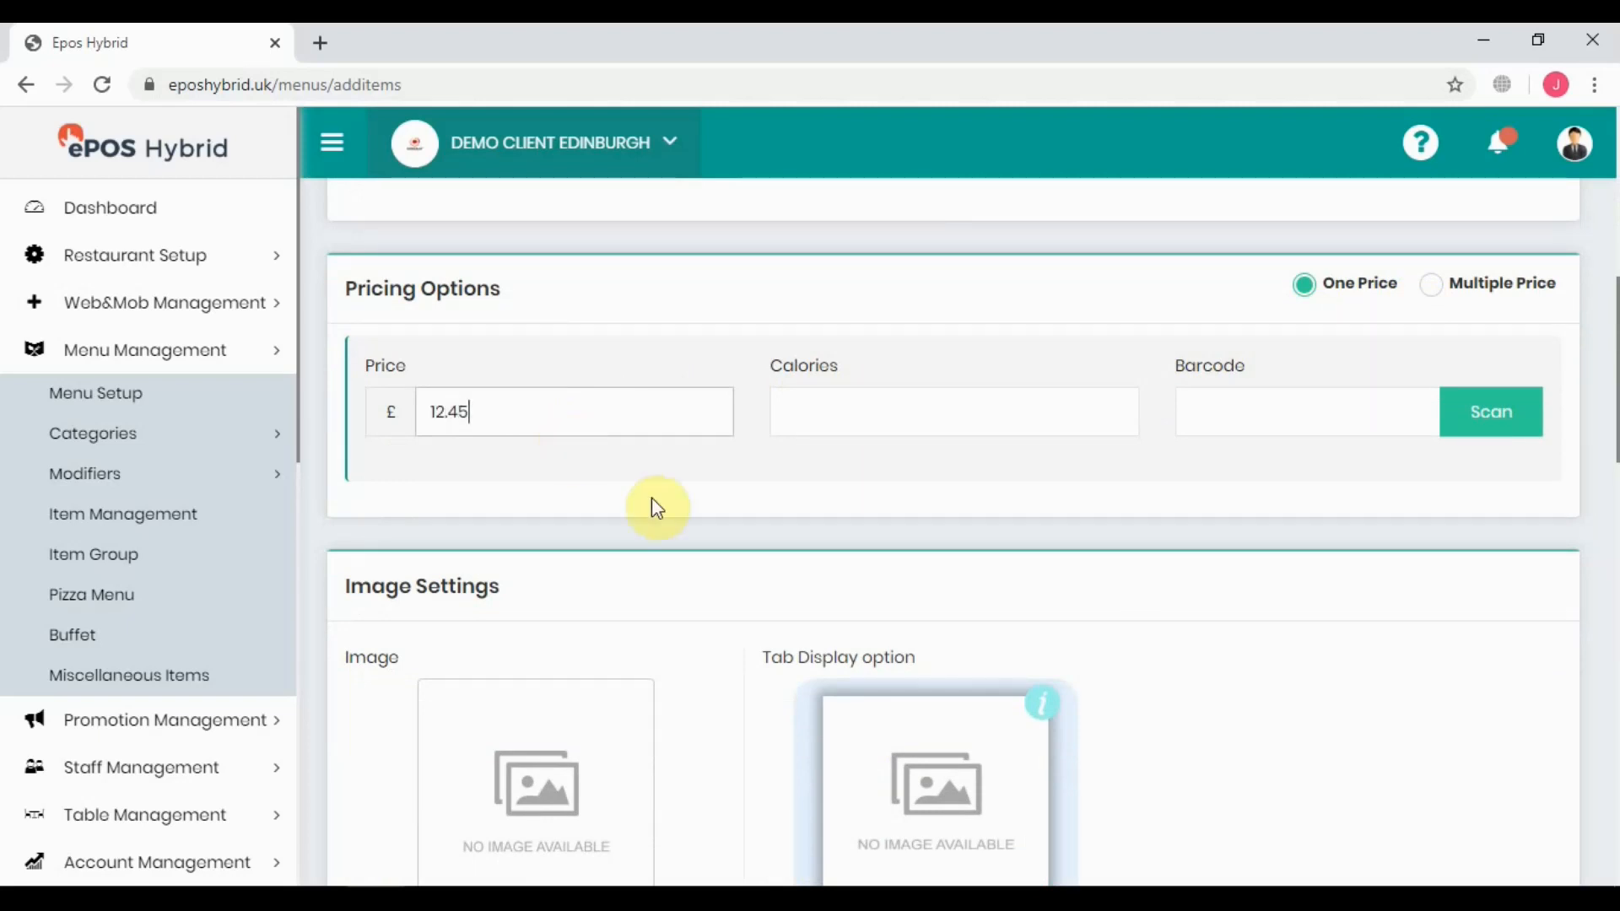
click(844, 416)
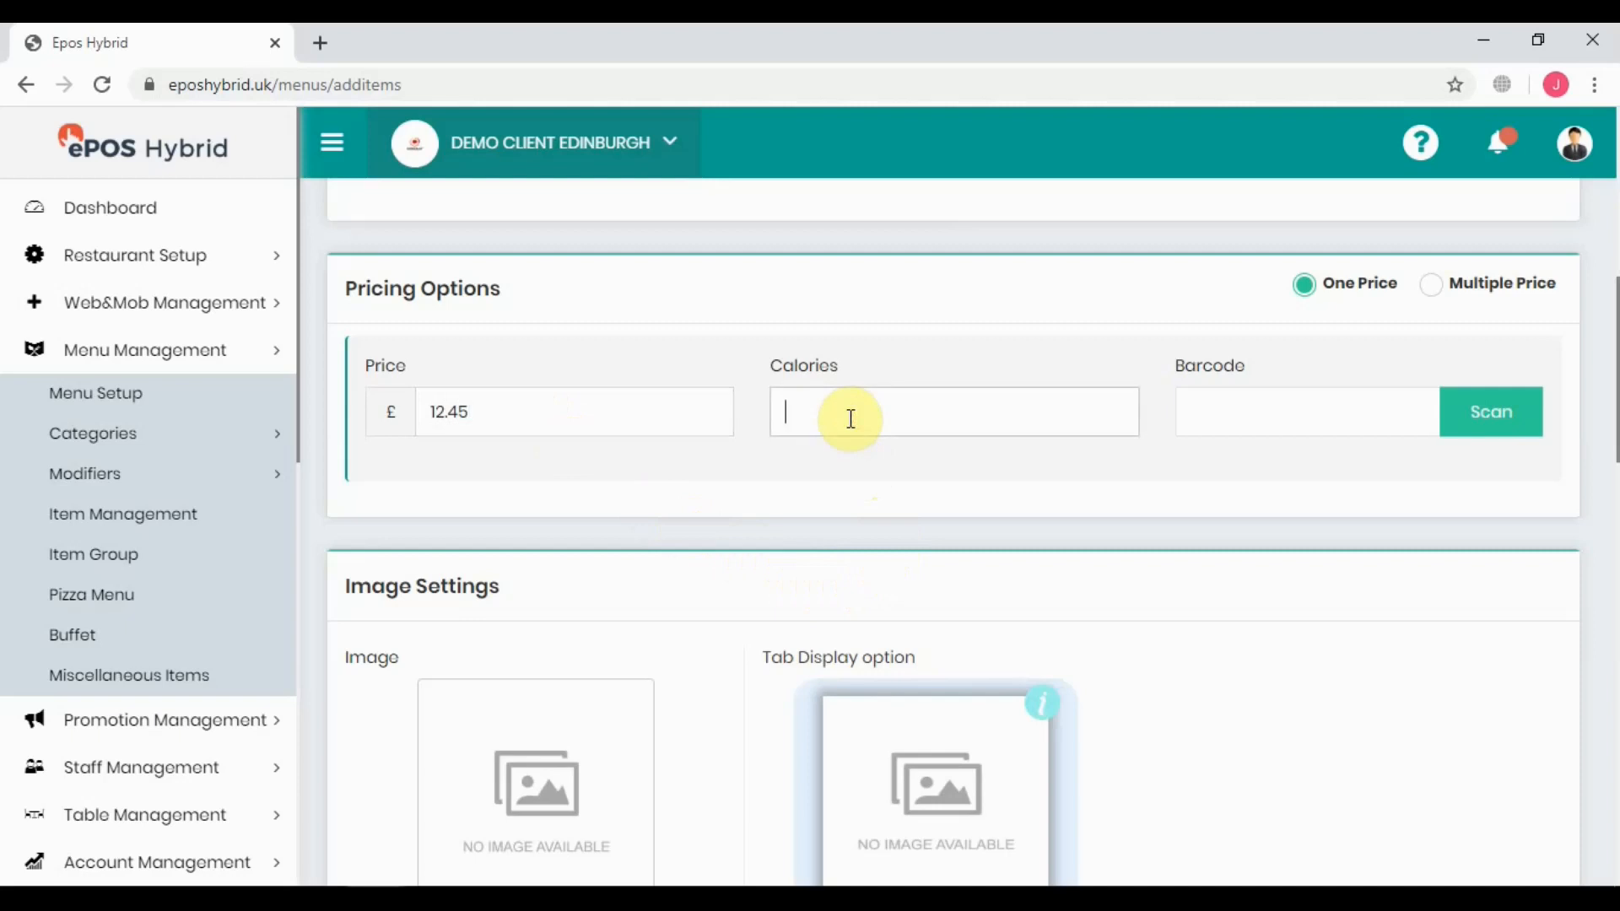
click(1252, 406)
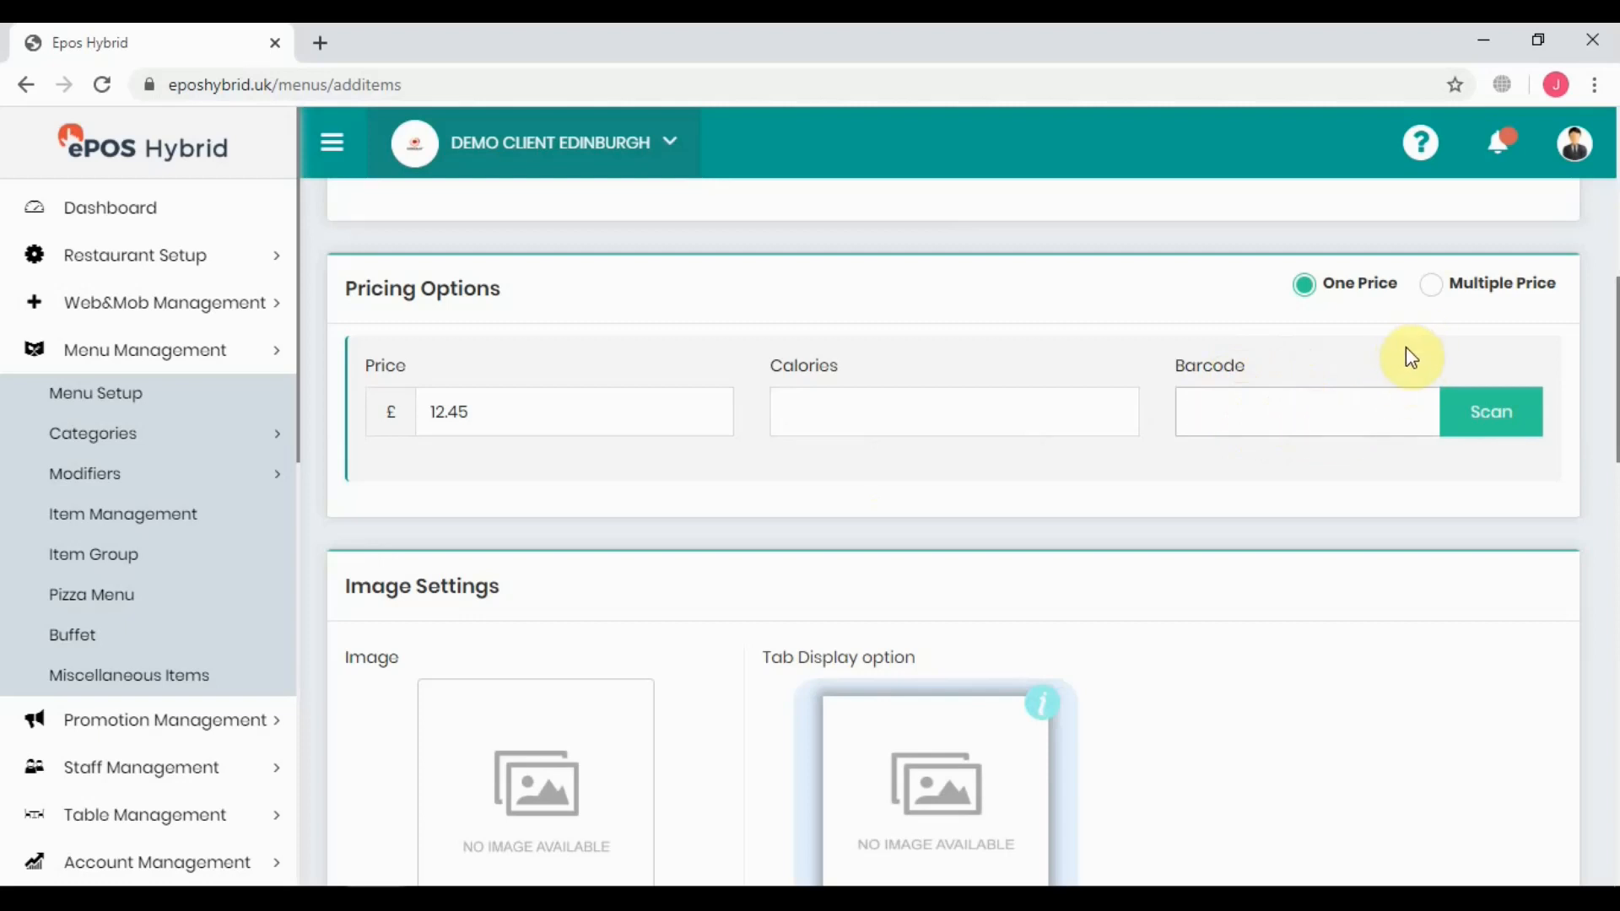
Step: Switch the Burger item to multiple prices and enter the first variant as 8oz at £10.45
scroll(1369, 376, down, 2)
scroll(1370, 376, up, 2)
click(1433, 288)
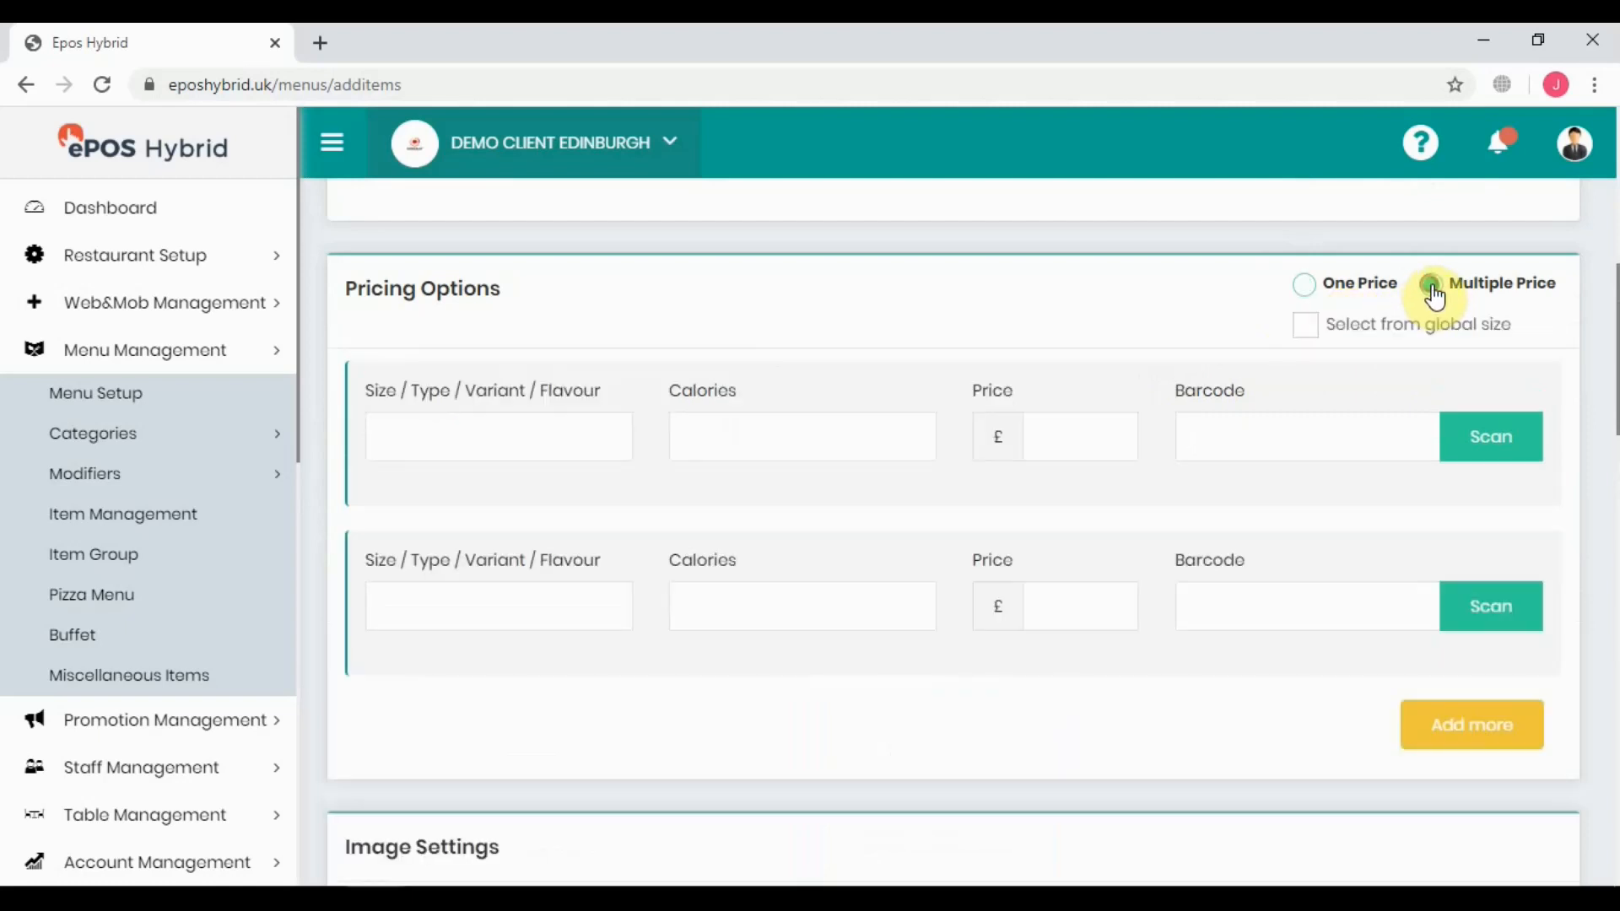
click(410, 454)
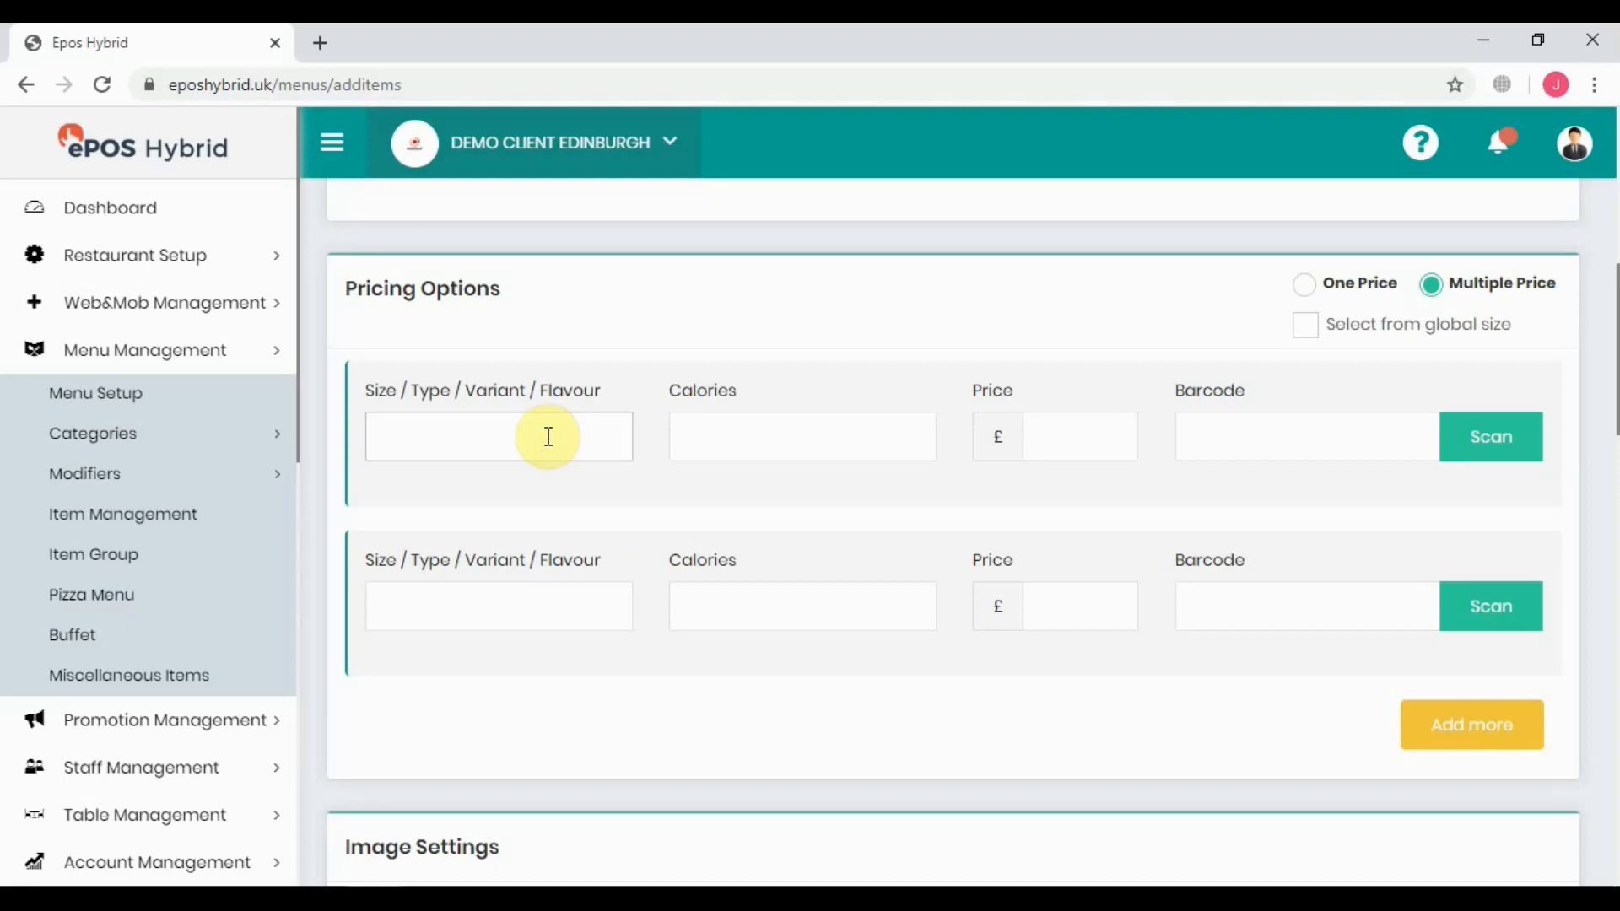
text(8oz)
click(1097, 433)
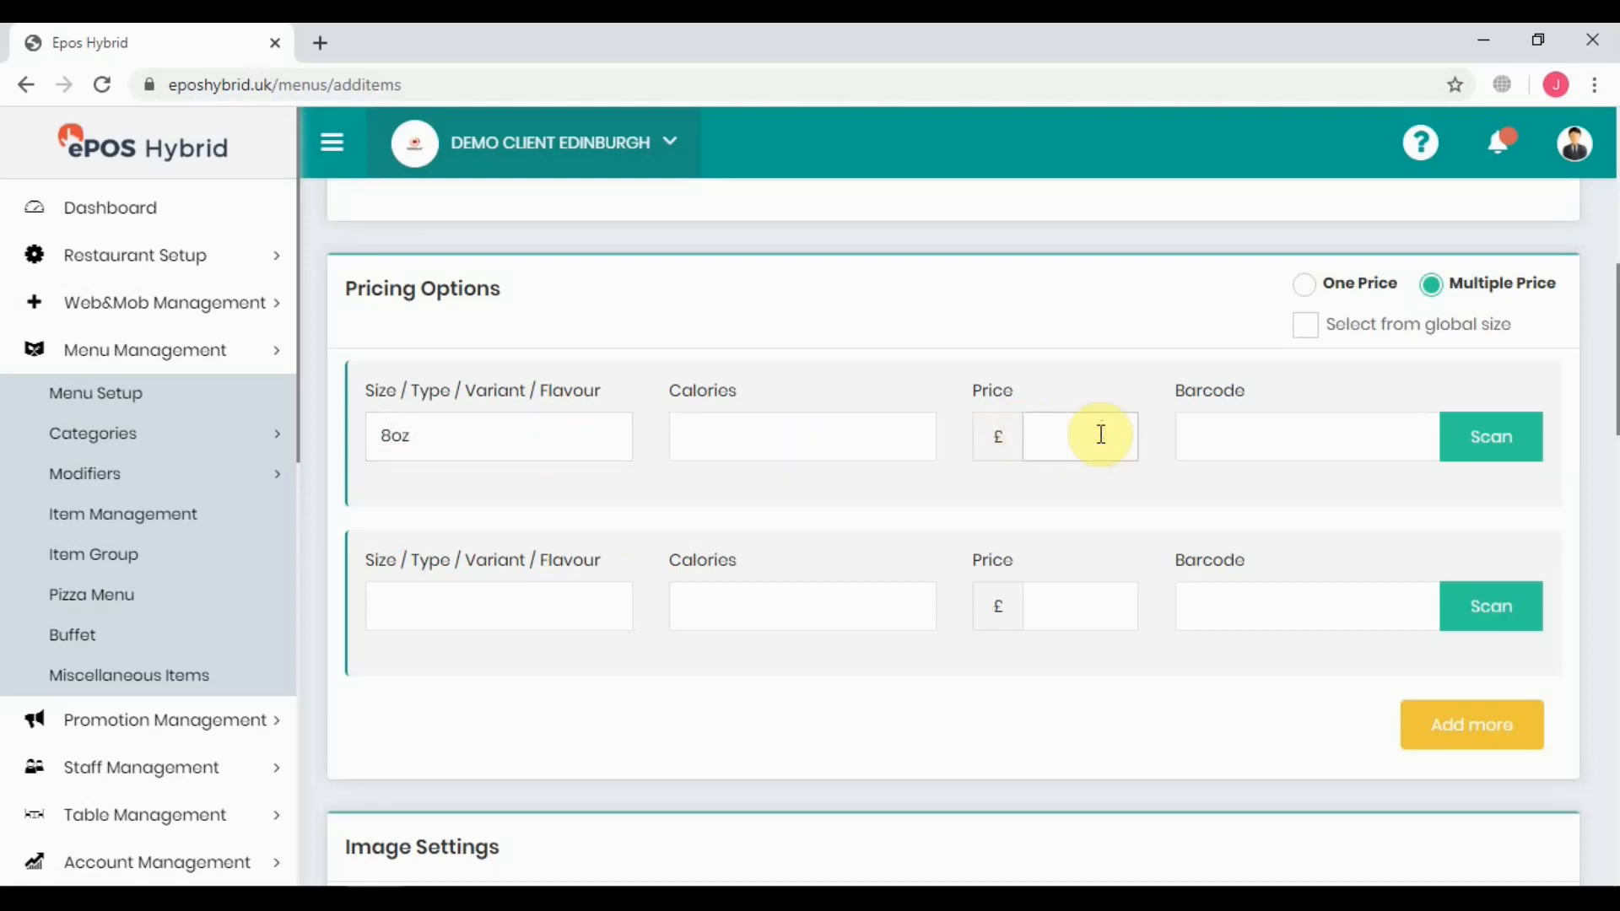
text(10.45)
Step: Enter the Burger item's second price variant as 12oz at £14.45
click(539, 633)
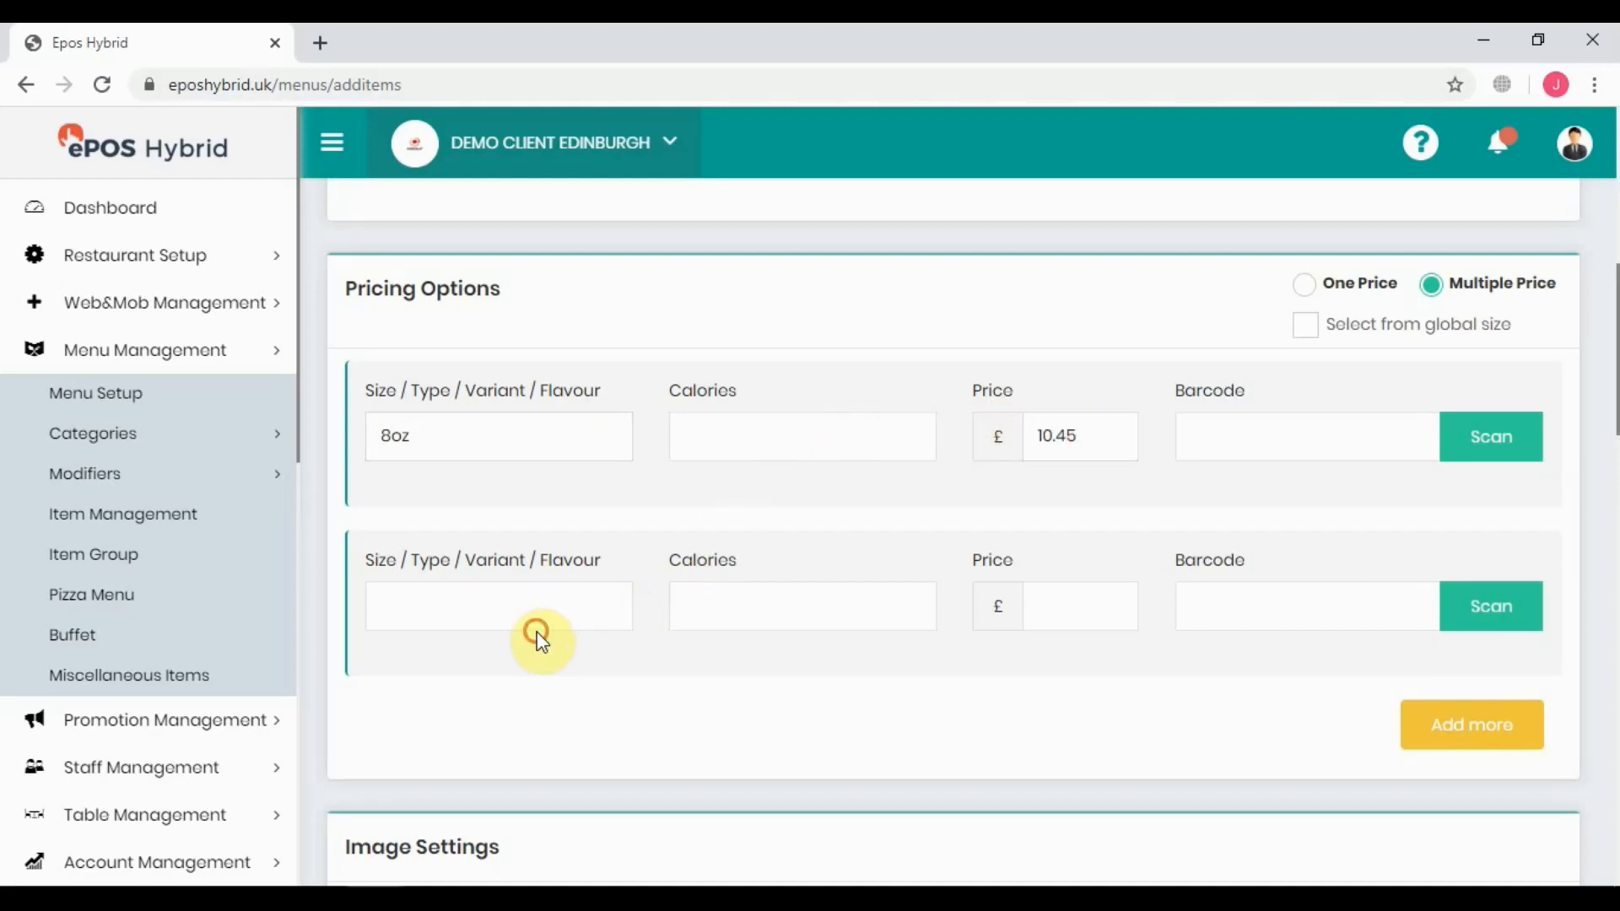
click(446, 591)
text(12)
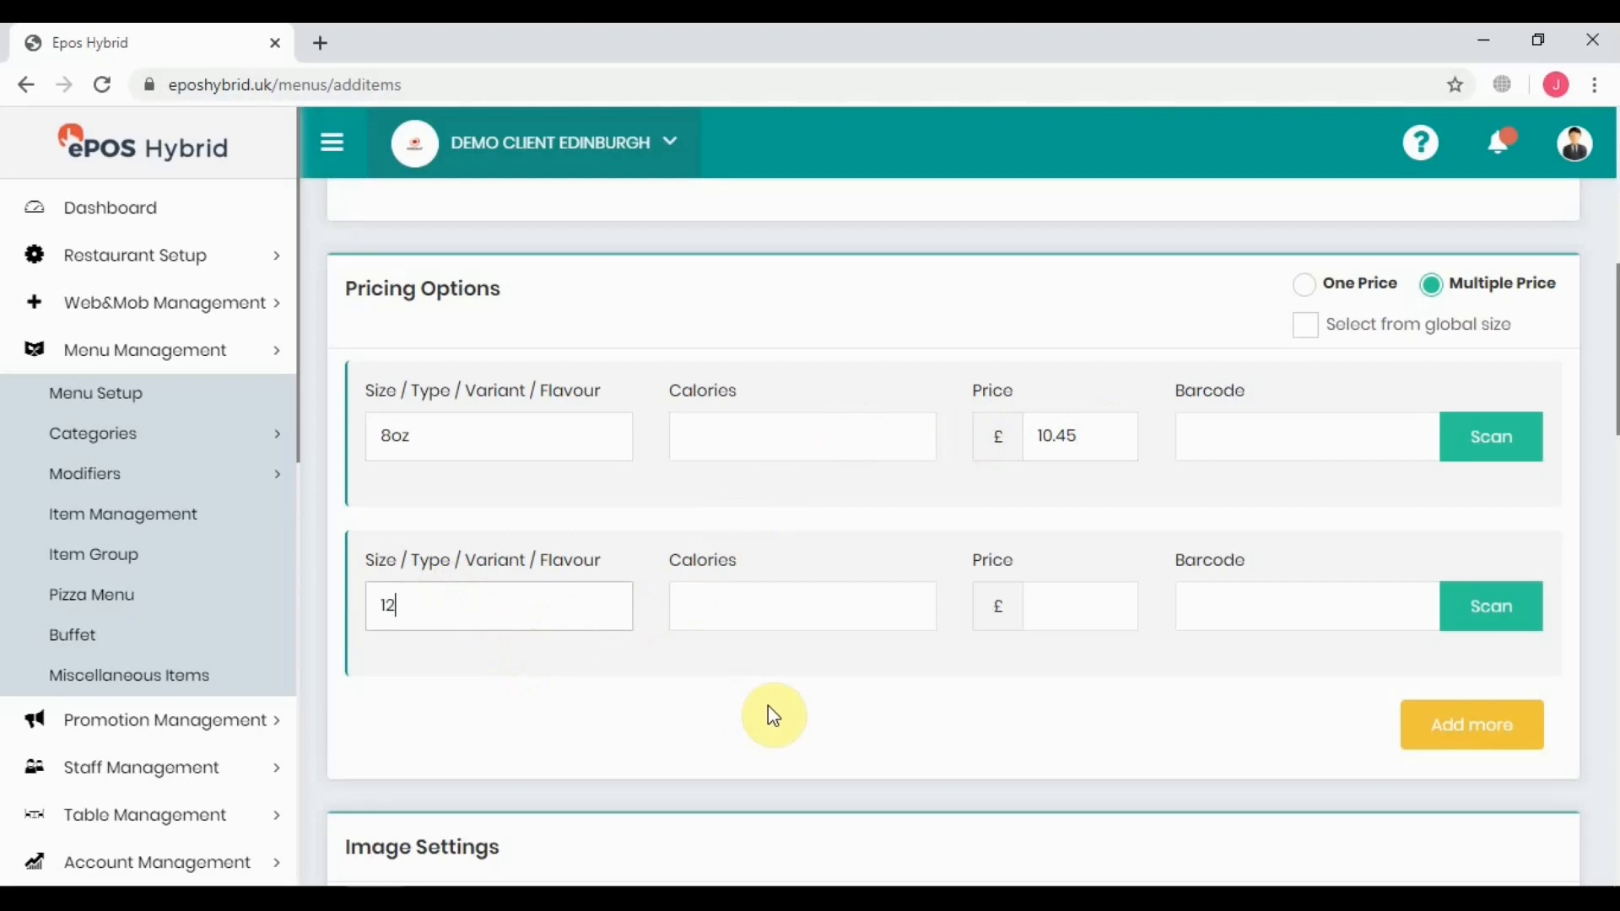
text(oz)
click(1072, 621)
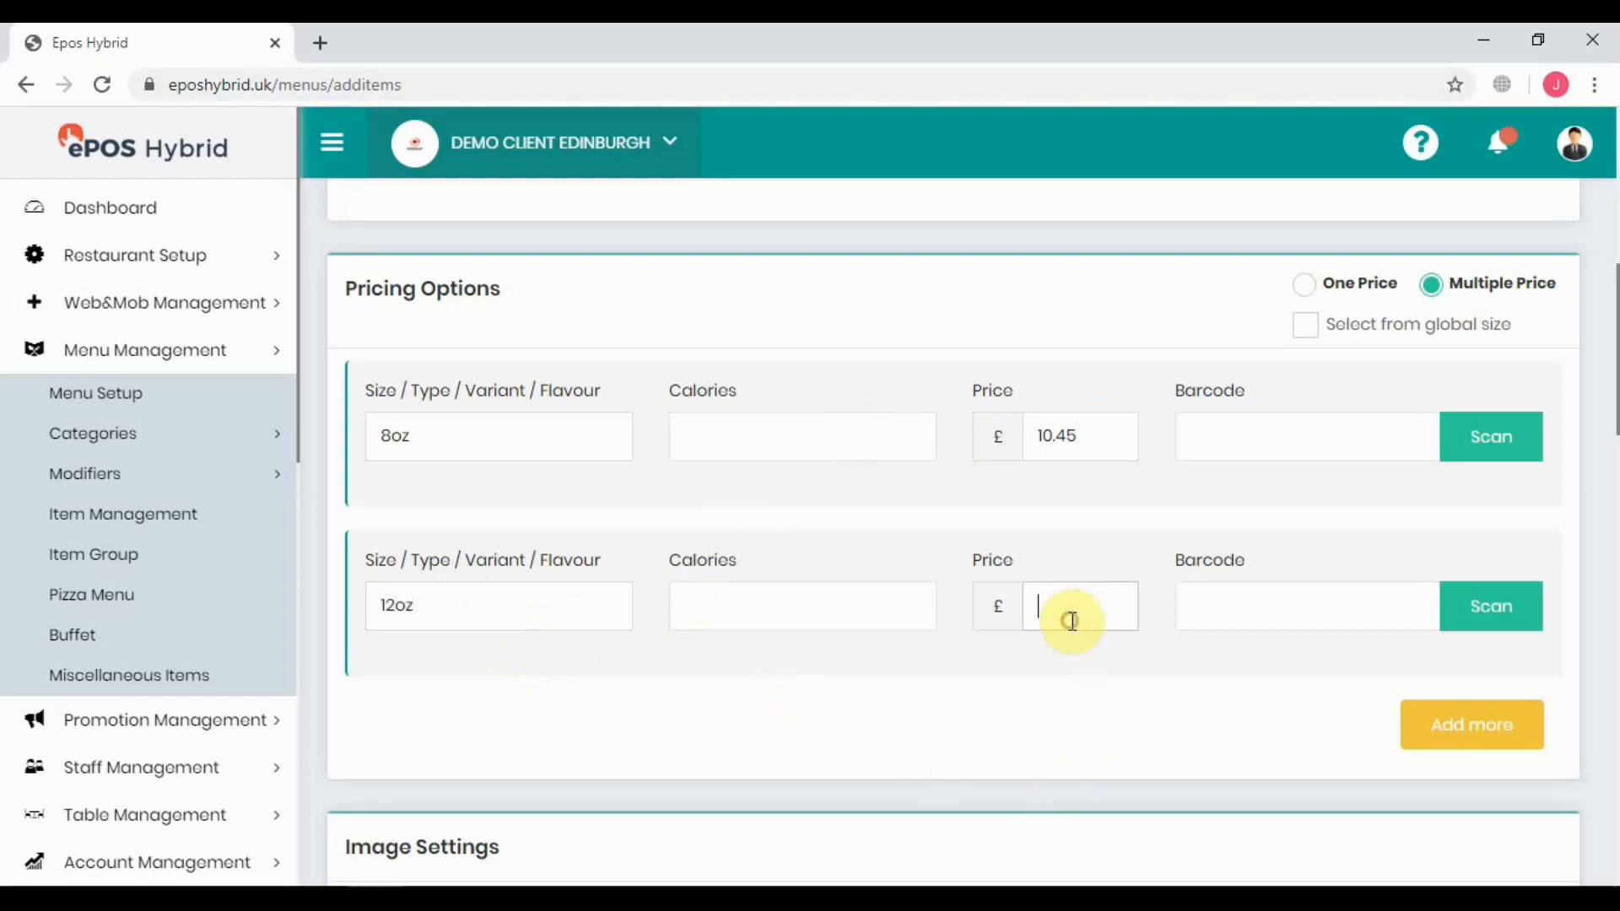
text(14.45)
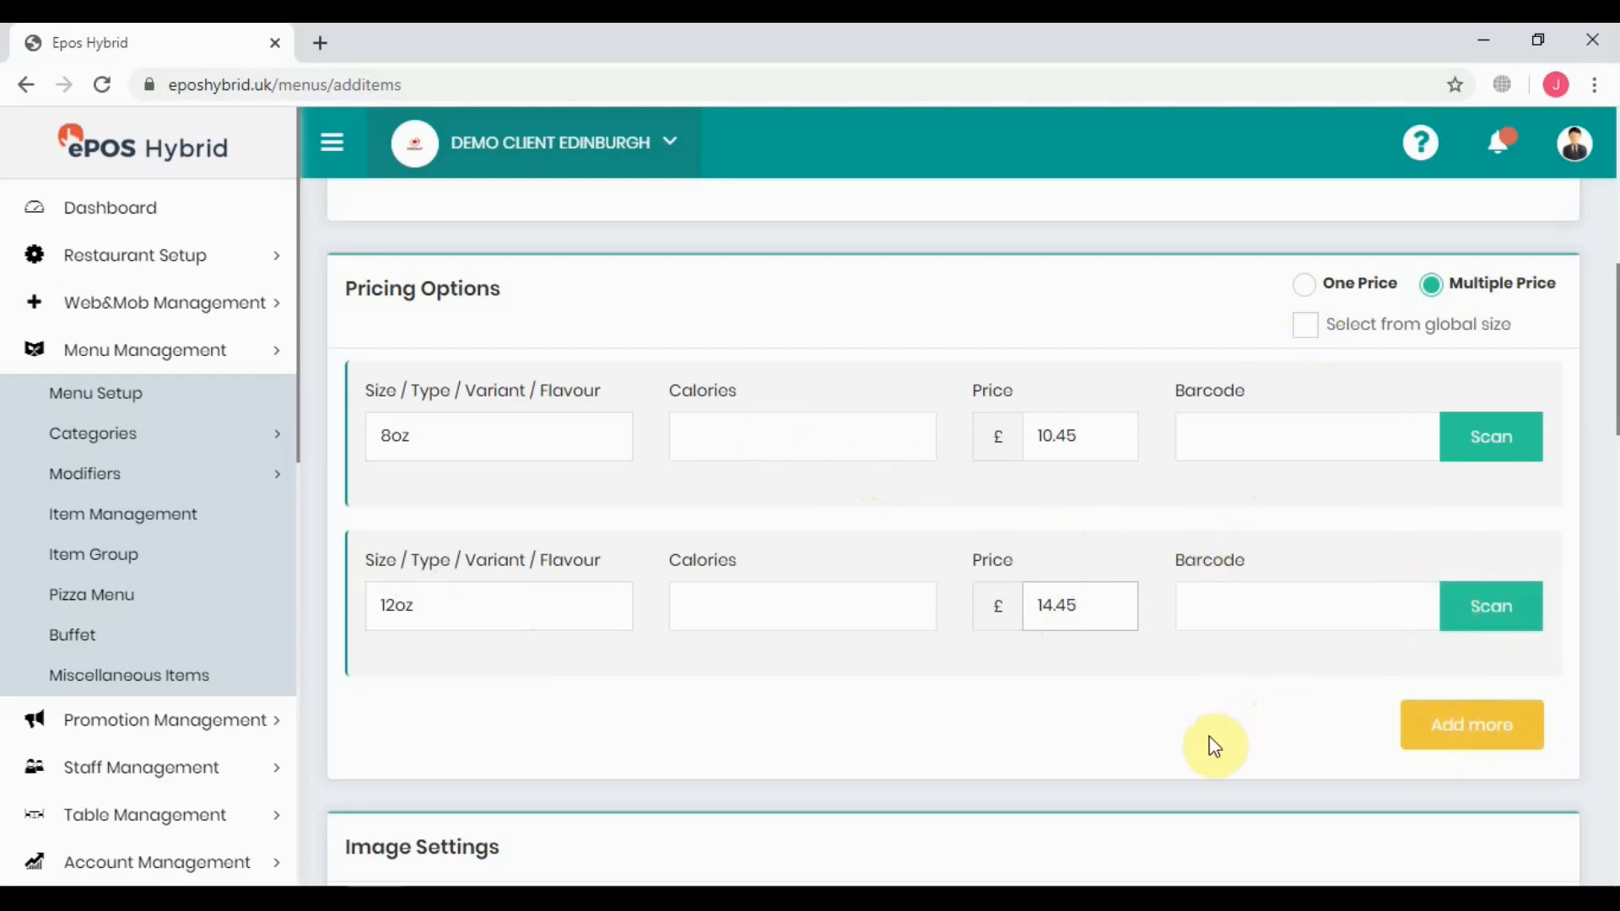
Step: Add a third price variant to the Burger item, 16oz at £20.45
click(1450, 731)
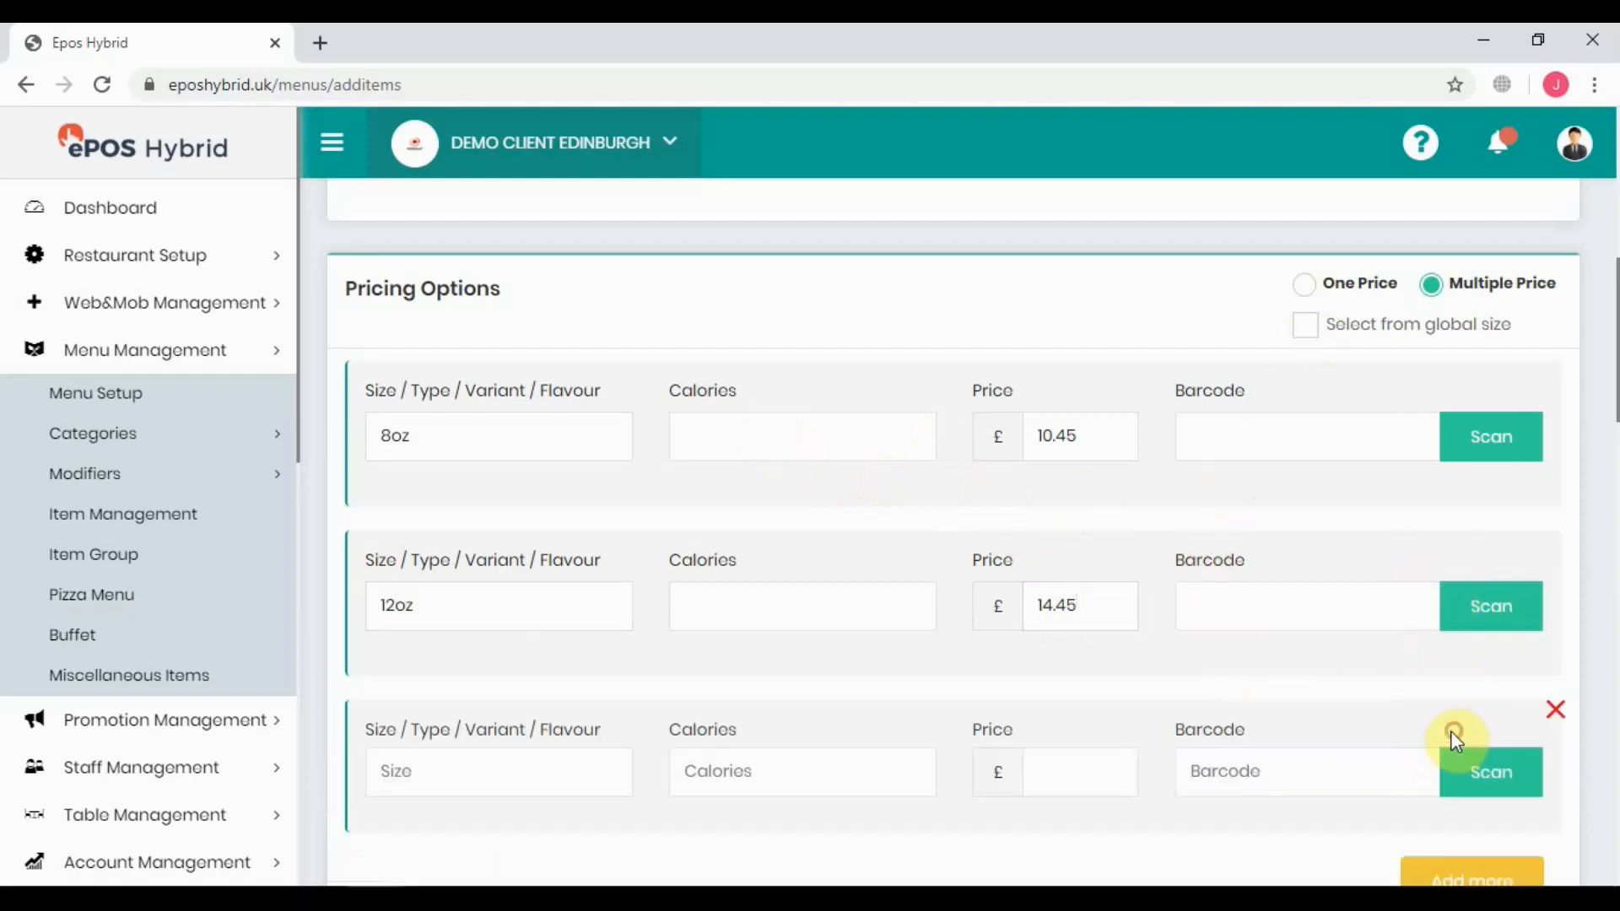
click(461, 754)
text(16)
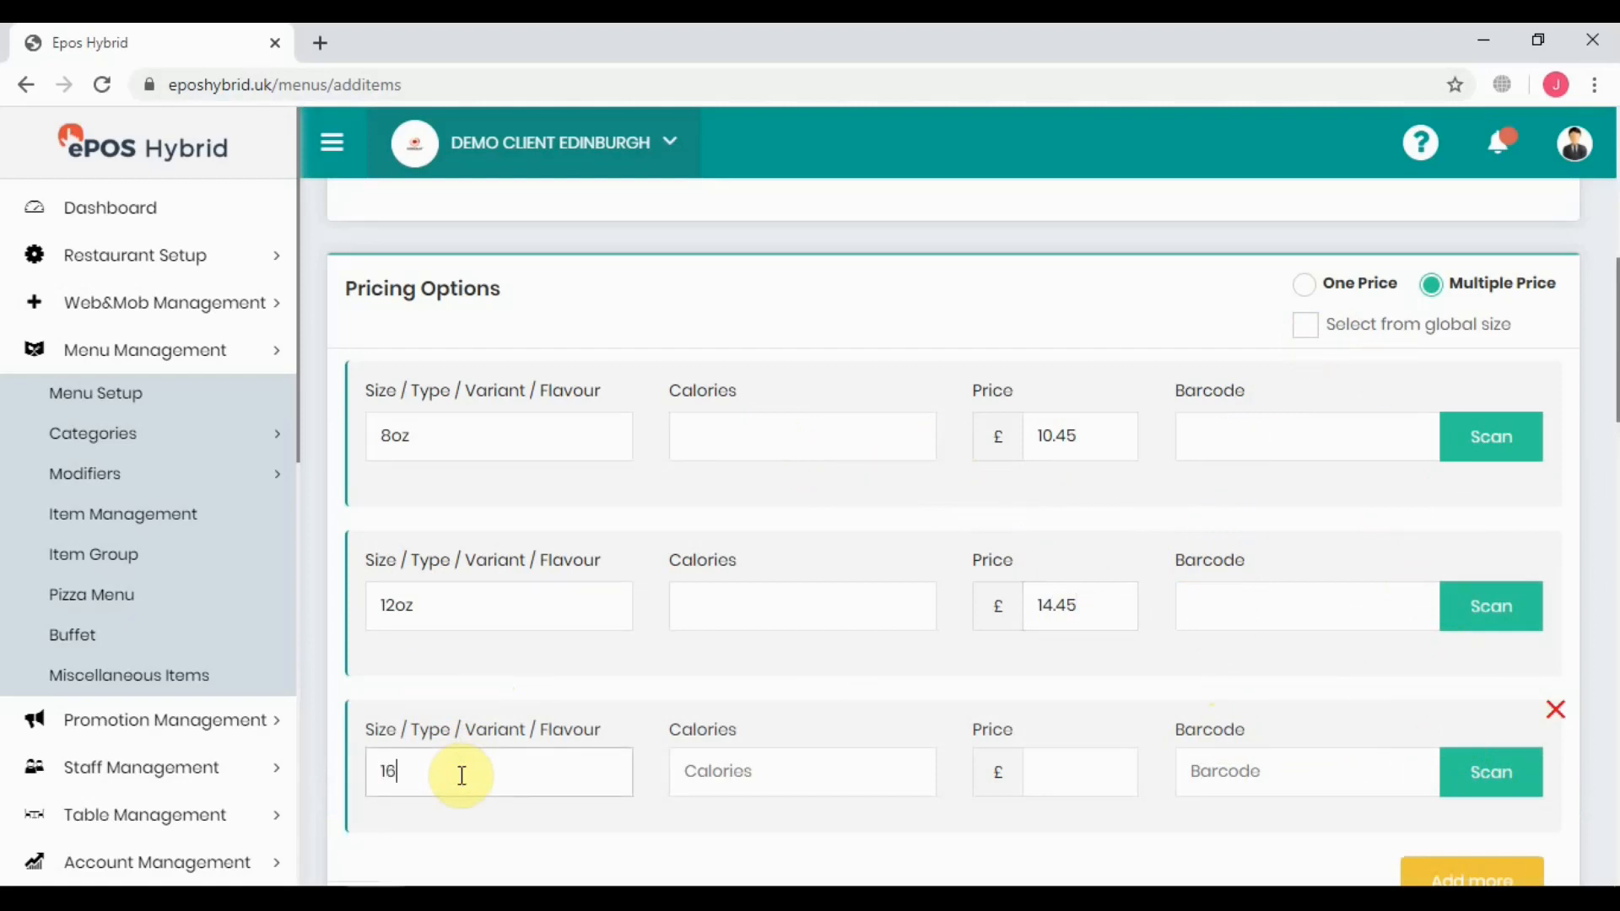
text(oz)
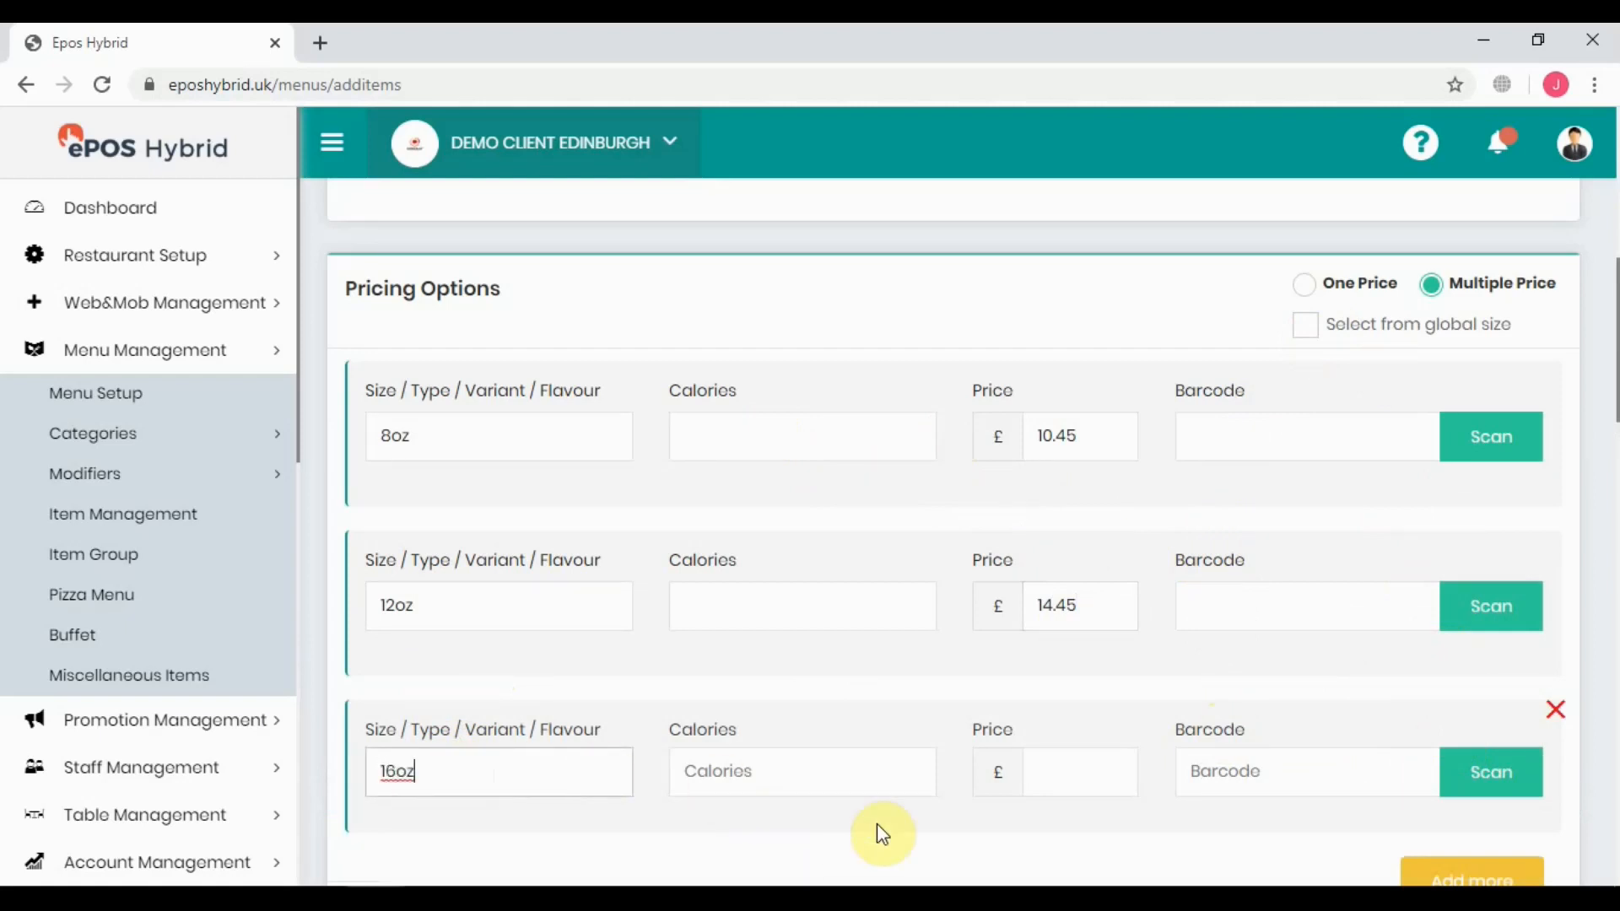
click(1059, 773)
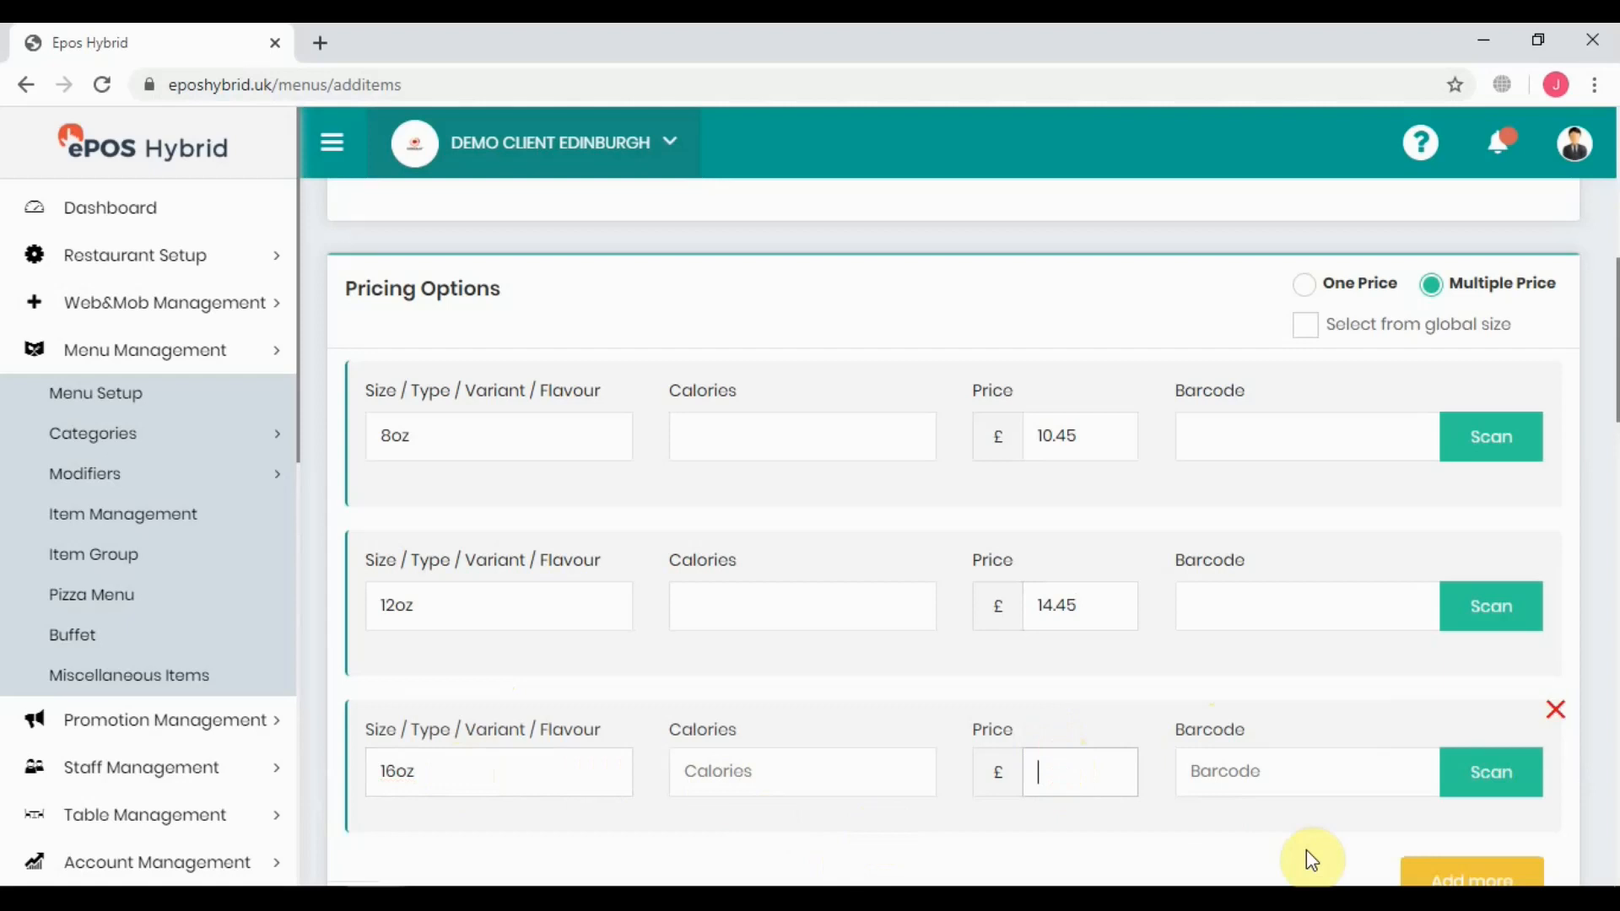
text(20.45)
Step: Mark Peanuts, Gluten and Soya as the Burger item's allergens, leaving its image empty
scroll(1263, 680, down, 1)
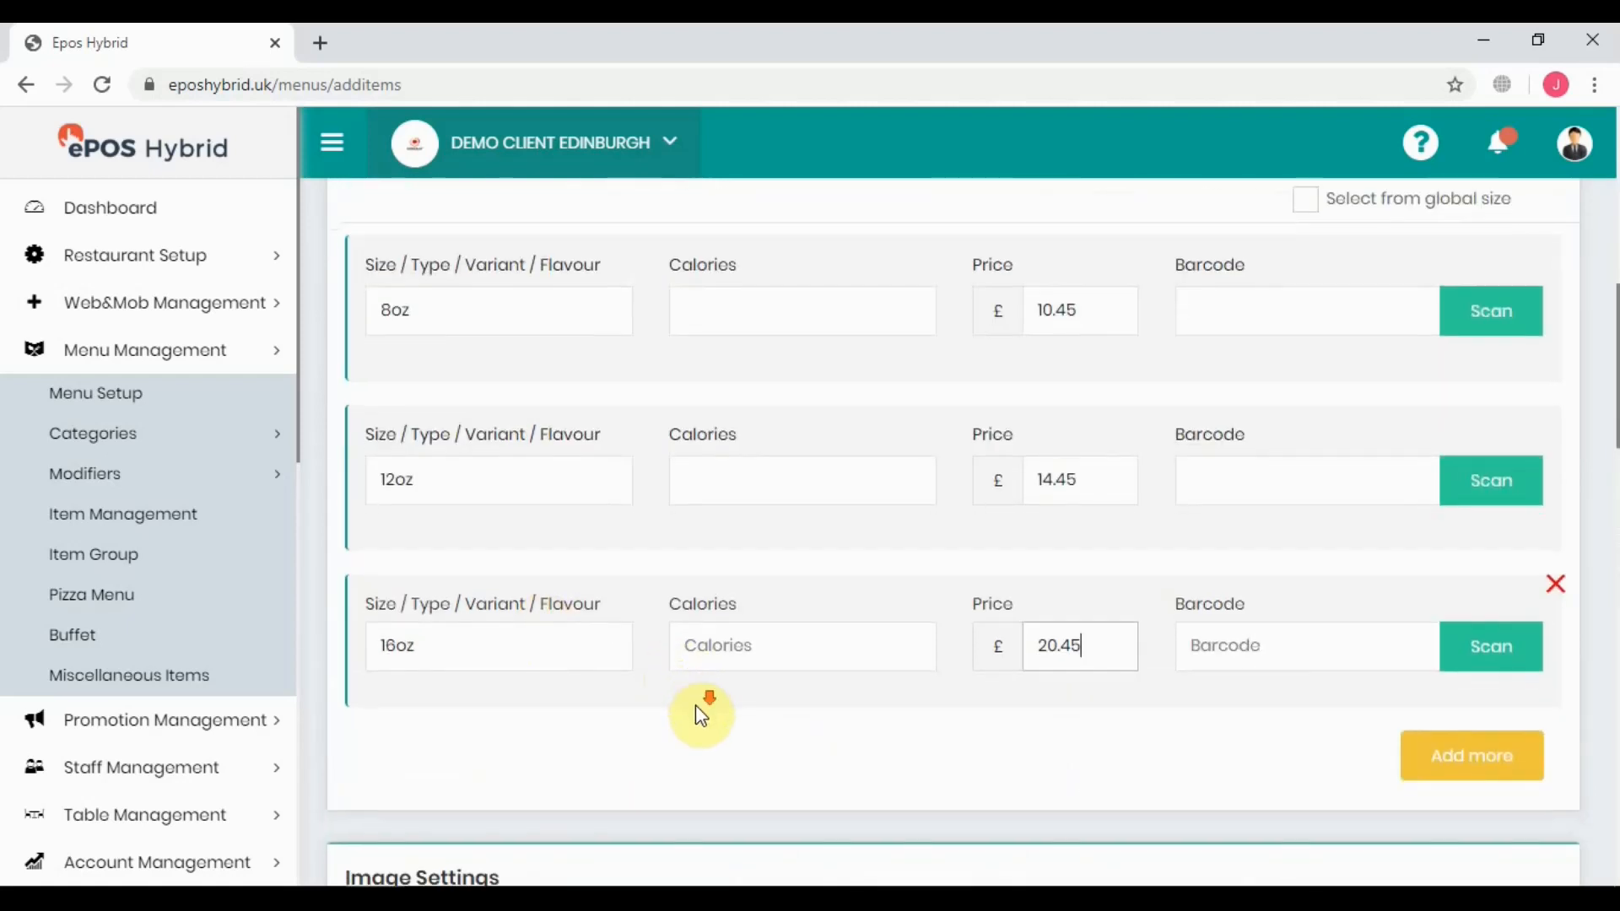
scroll(698, 714, down, 5)
scroll(712, 636, down, 1)
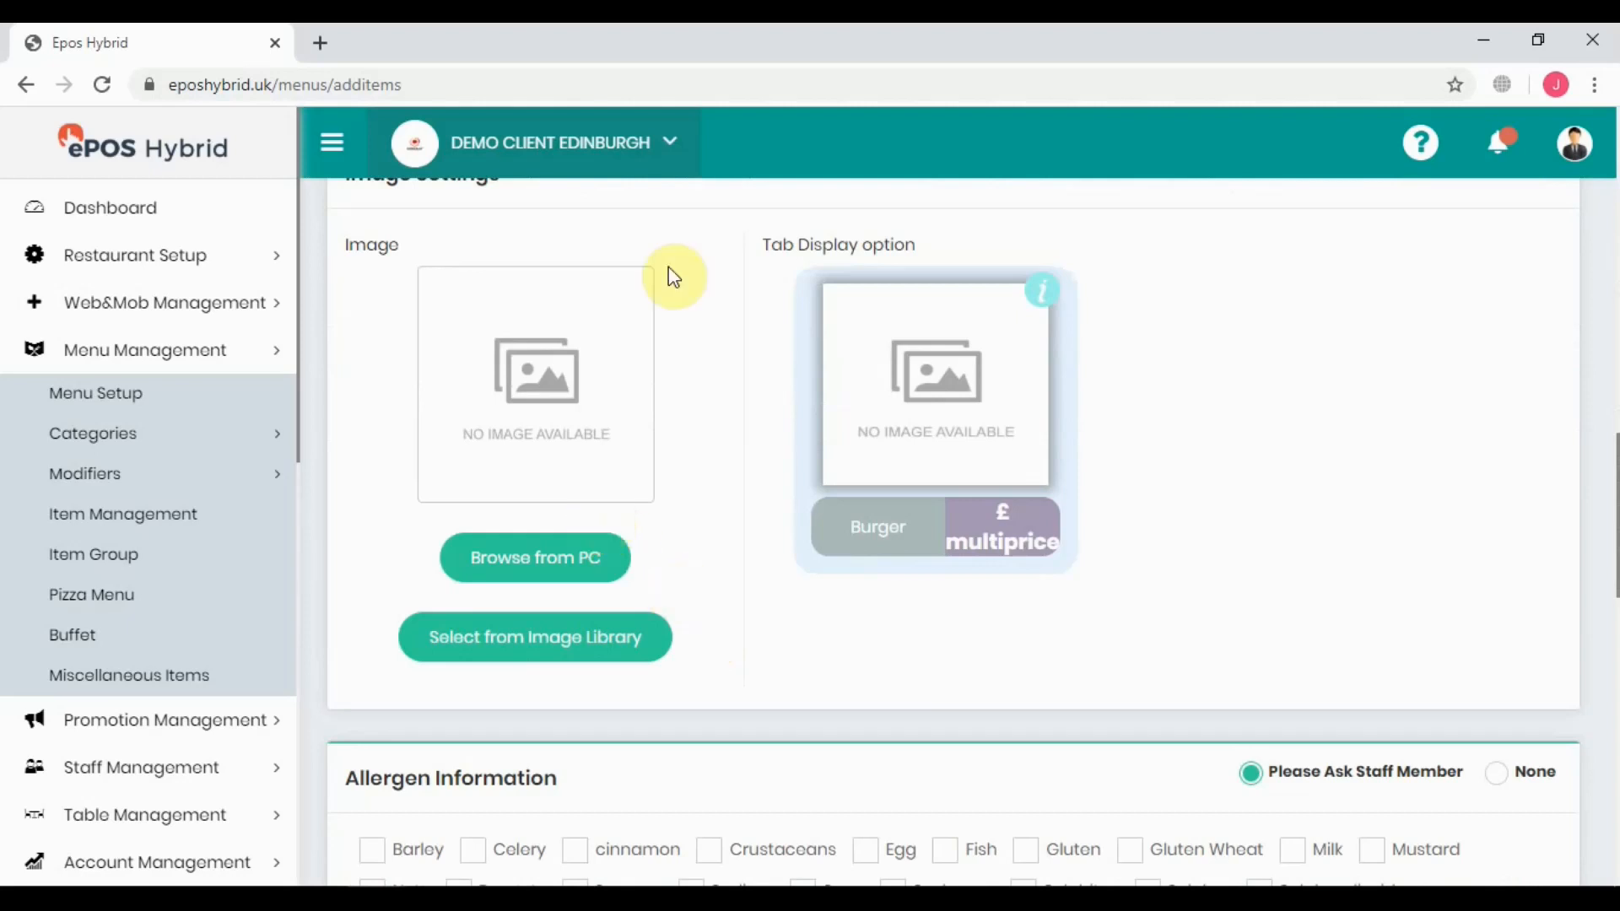
scroll(675, 277, down, 4)
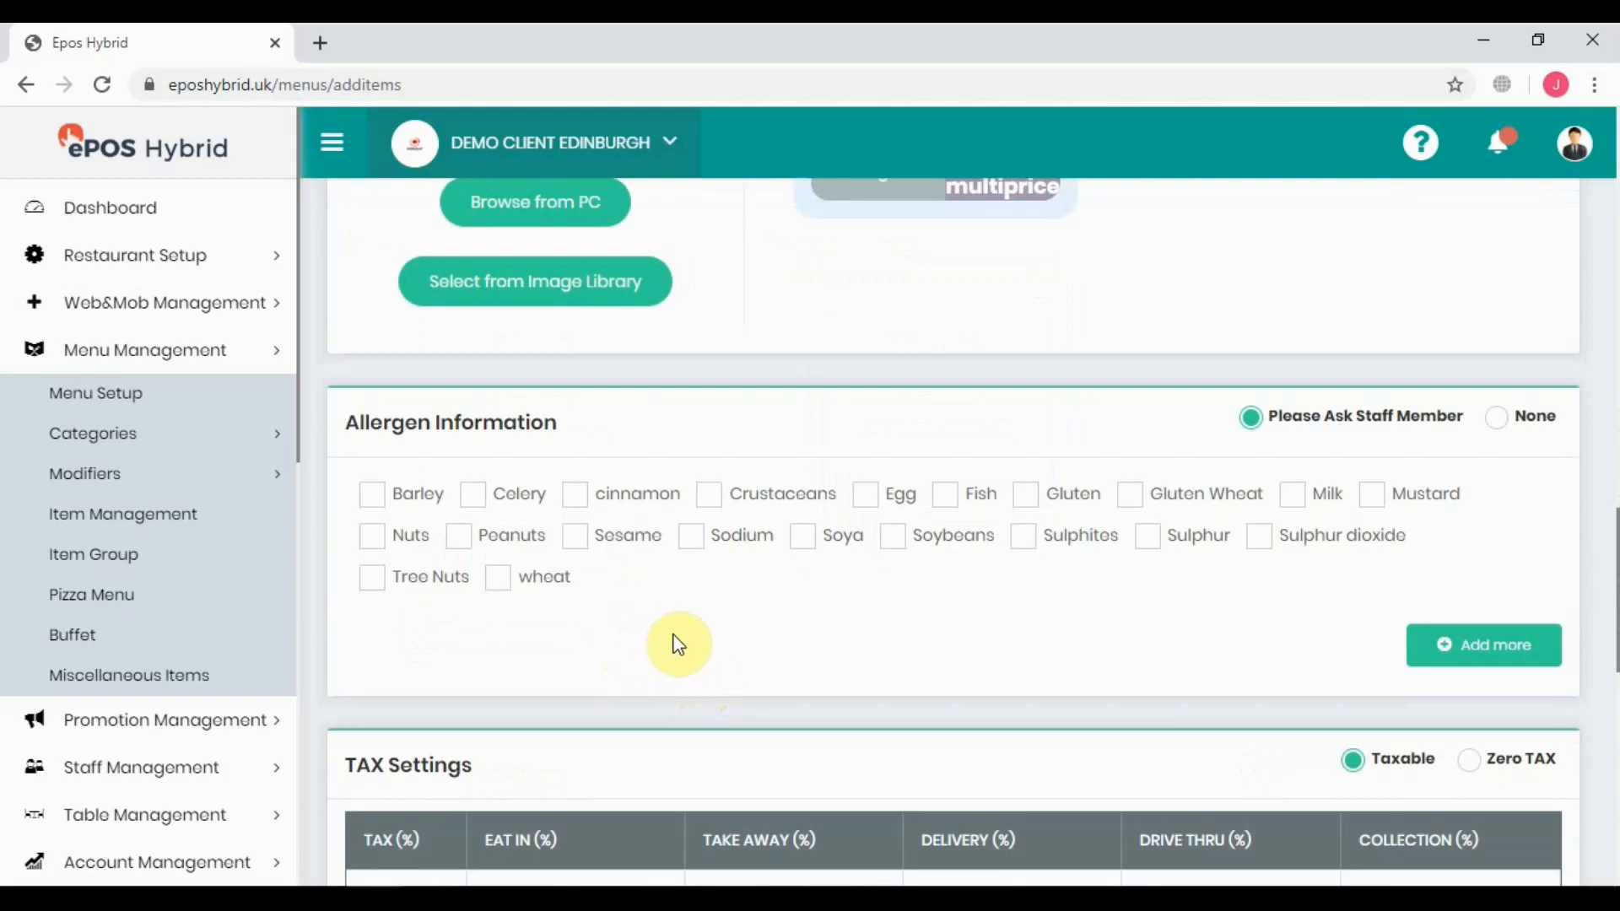
click(459, 540)
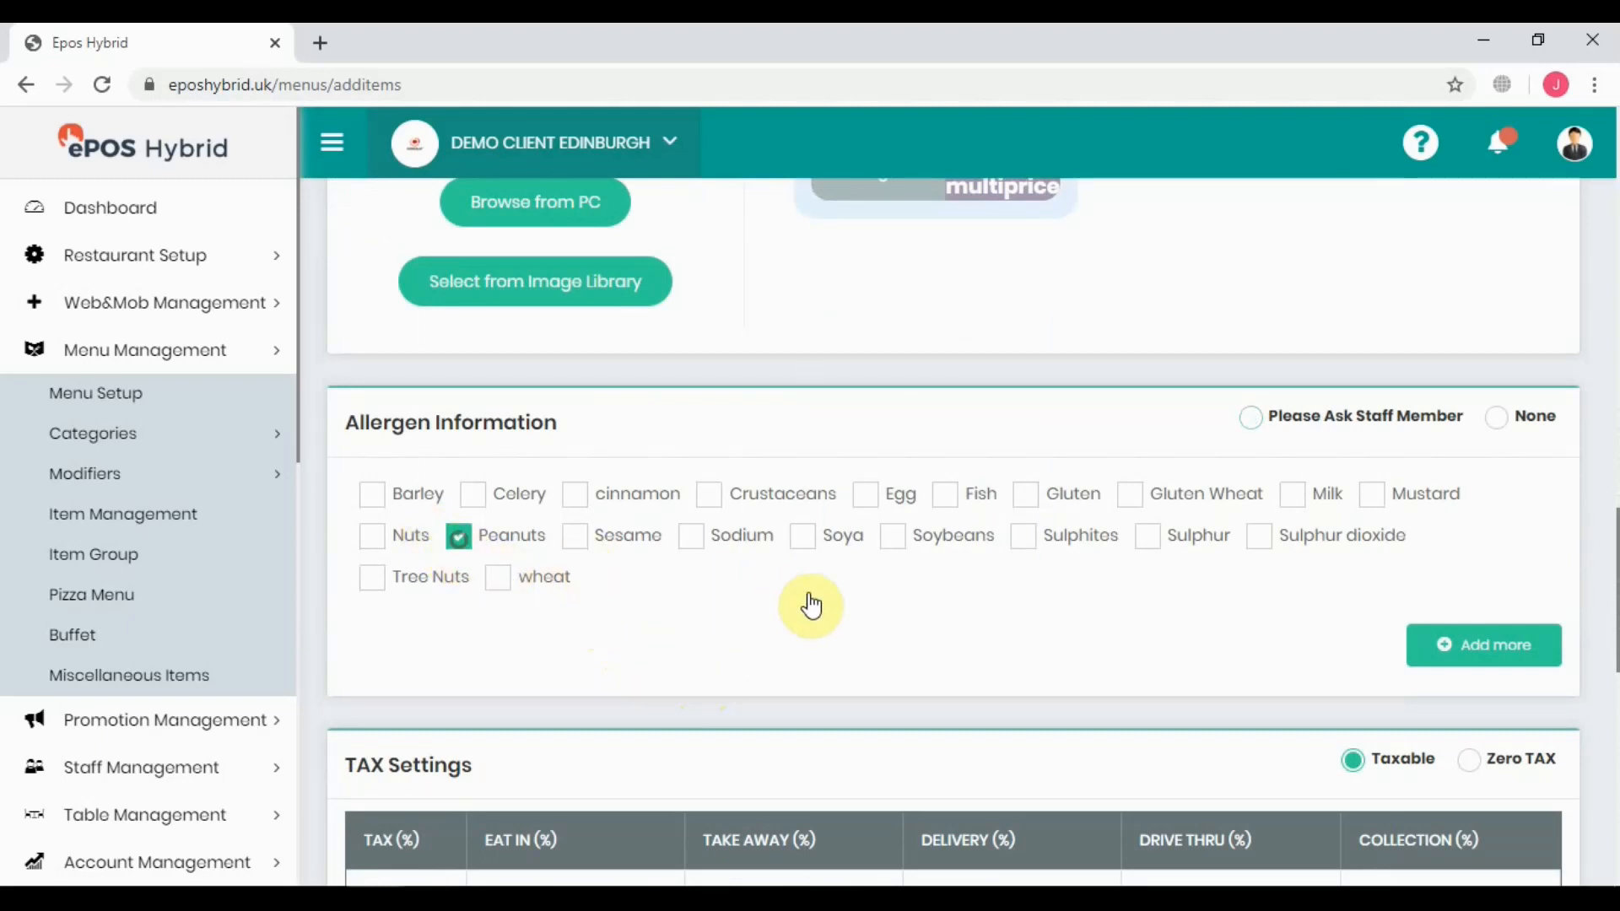
click(1031, 493)
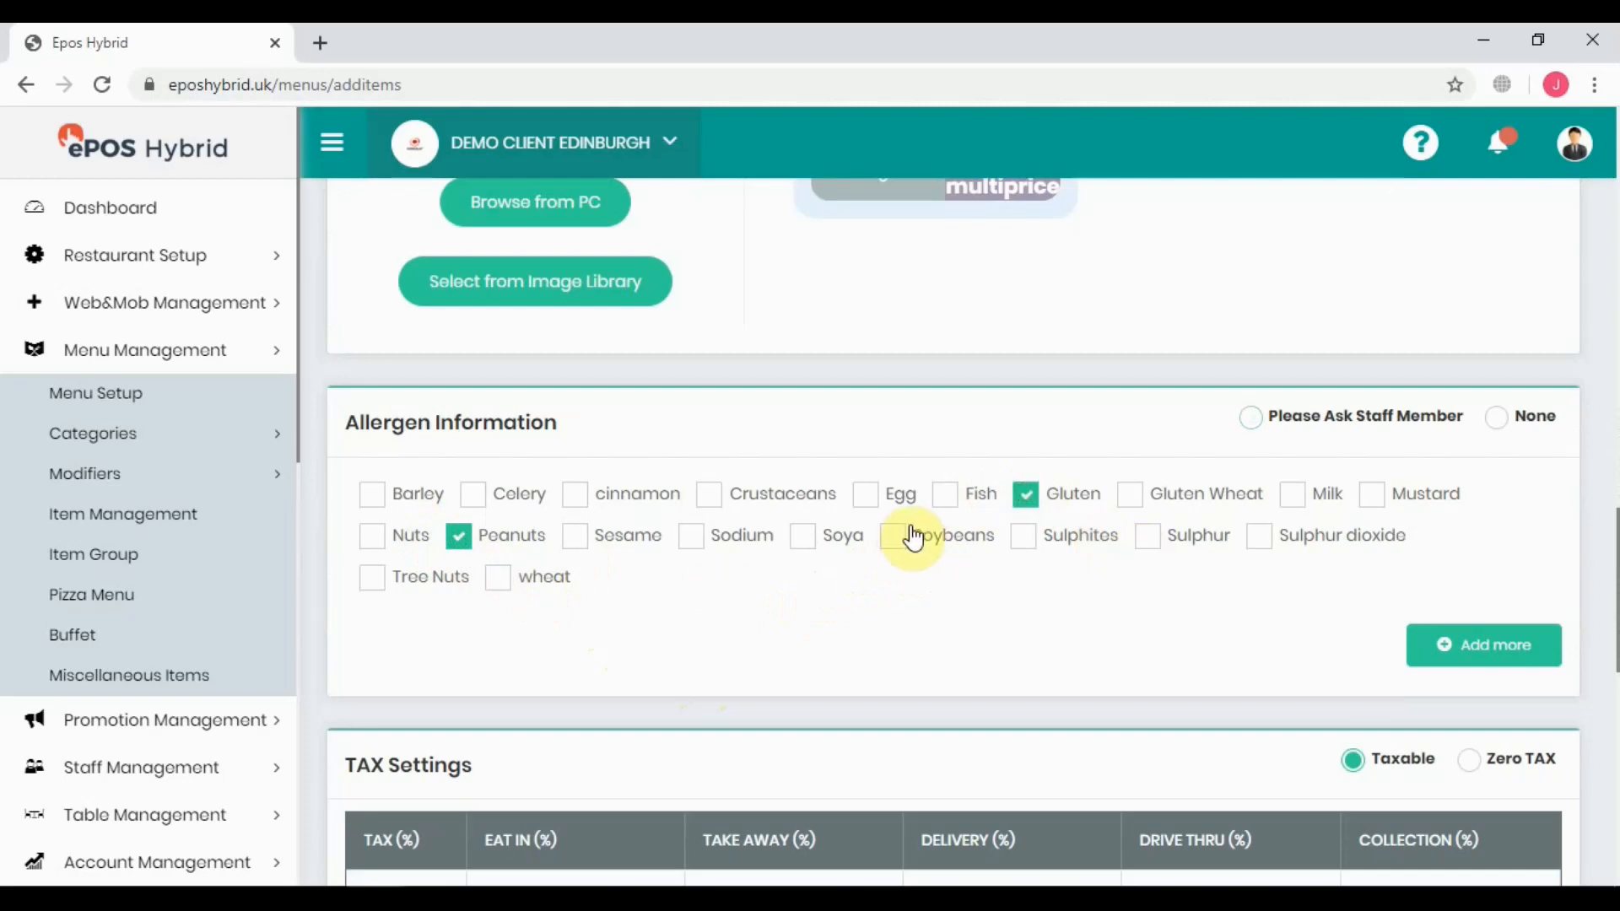
click(810, 537)
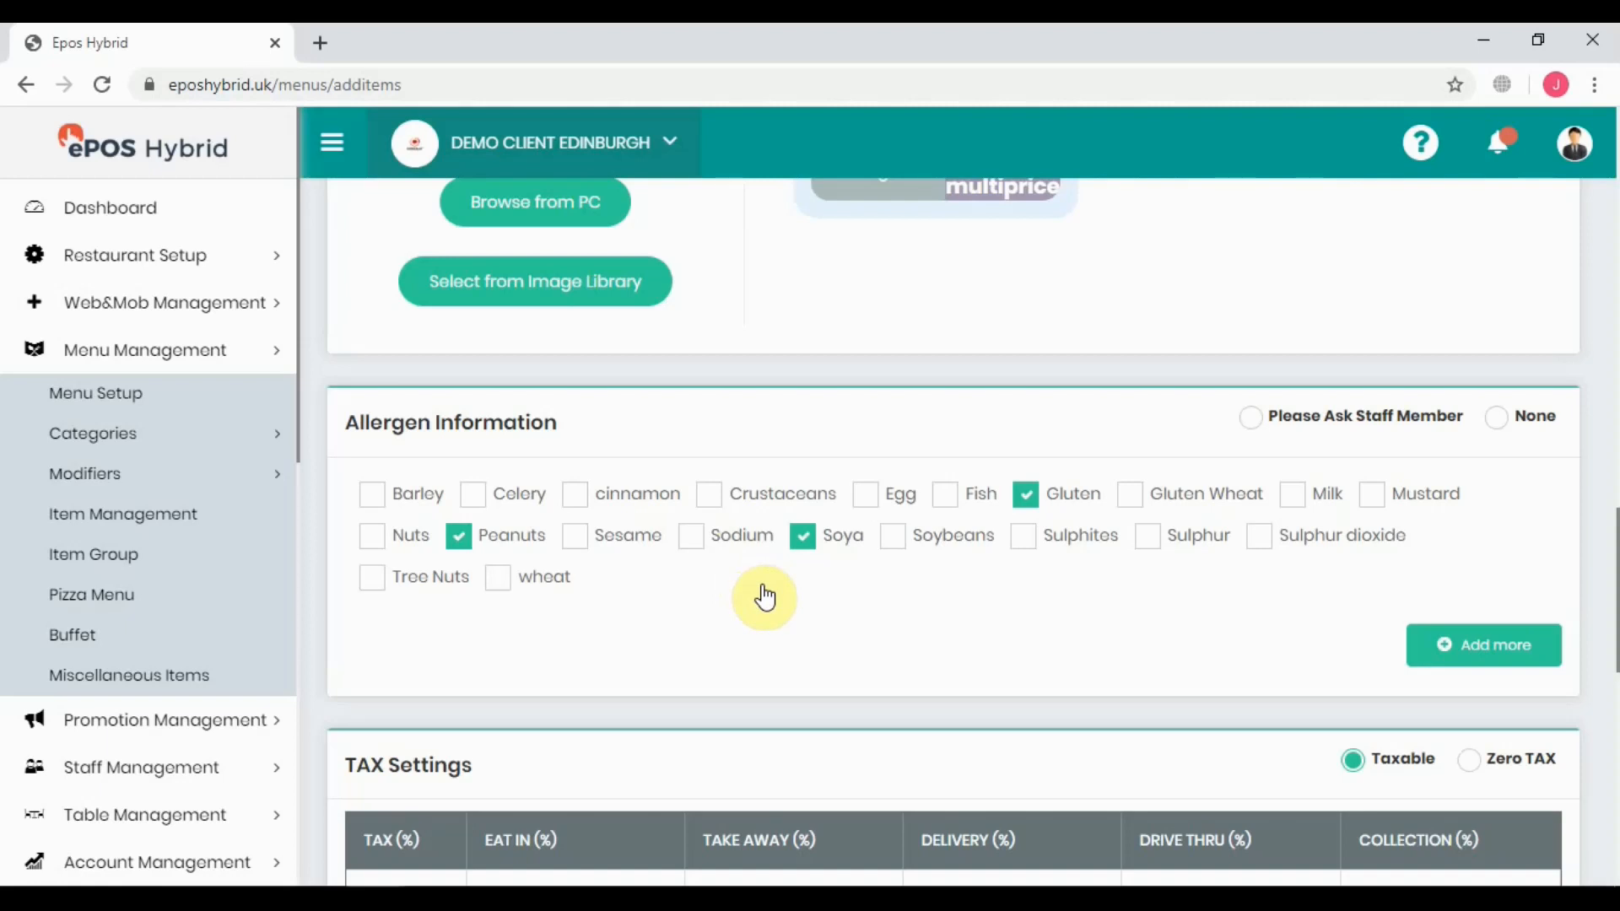
Step: Try the Zero TAX option for the Burger item and switch it back to Taxable
scroll(765, 598, down, 4)
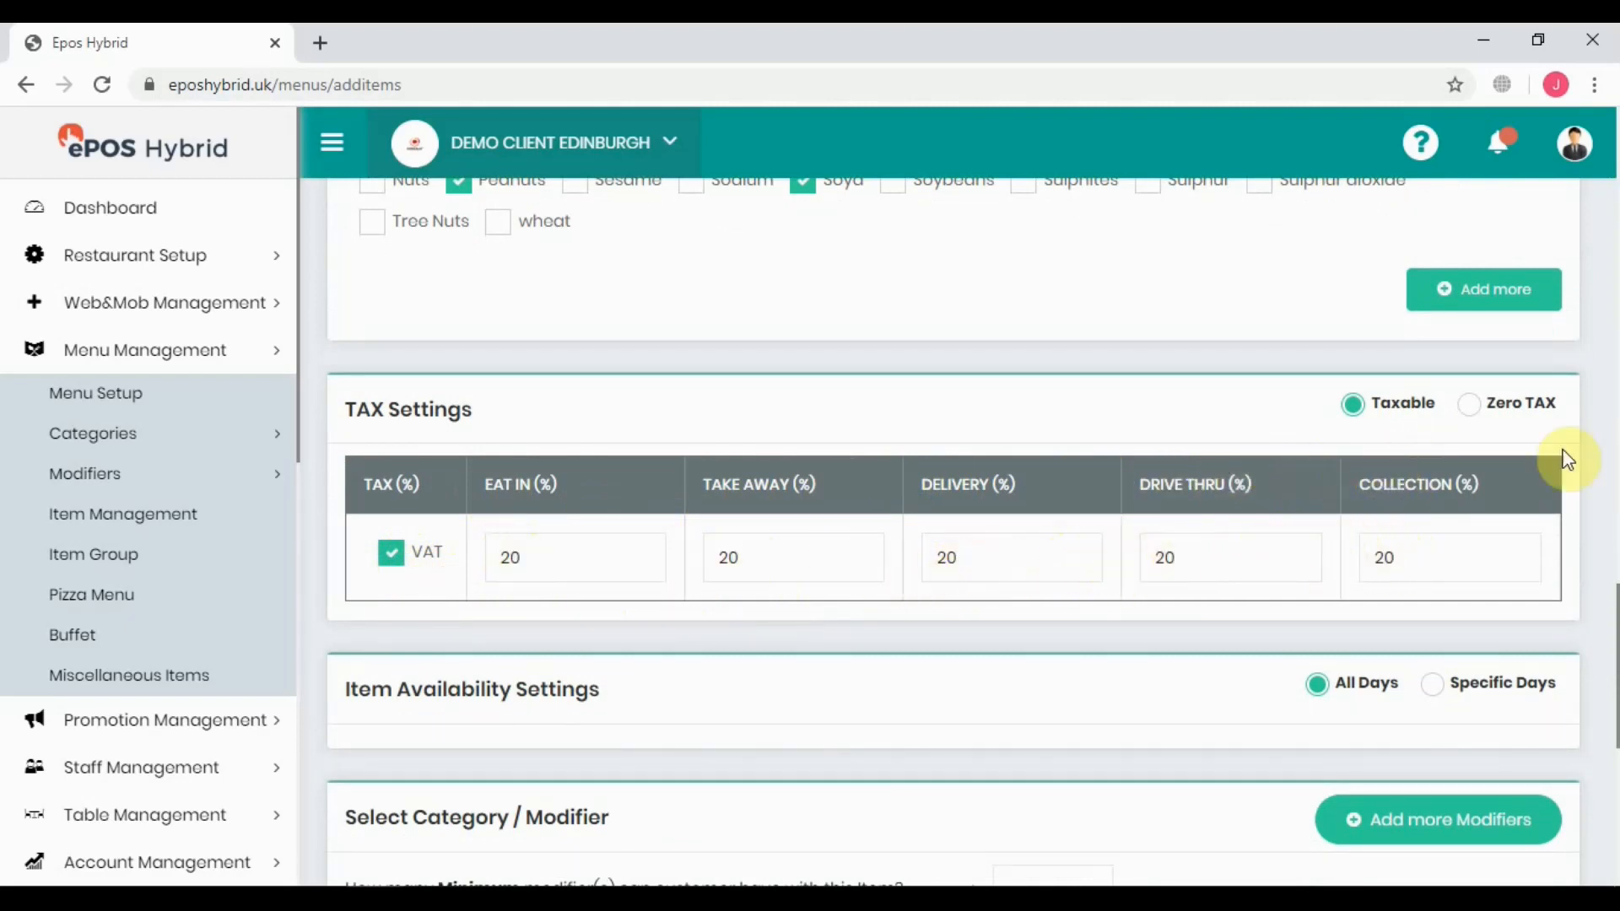
click(1469, 418)
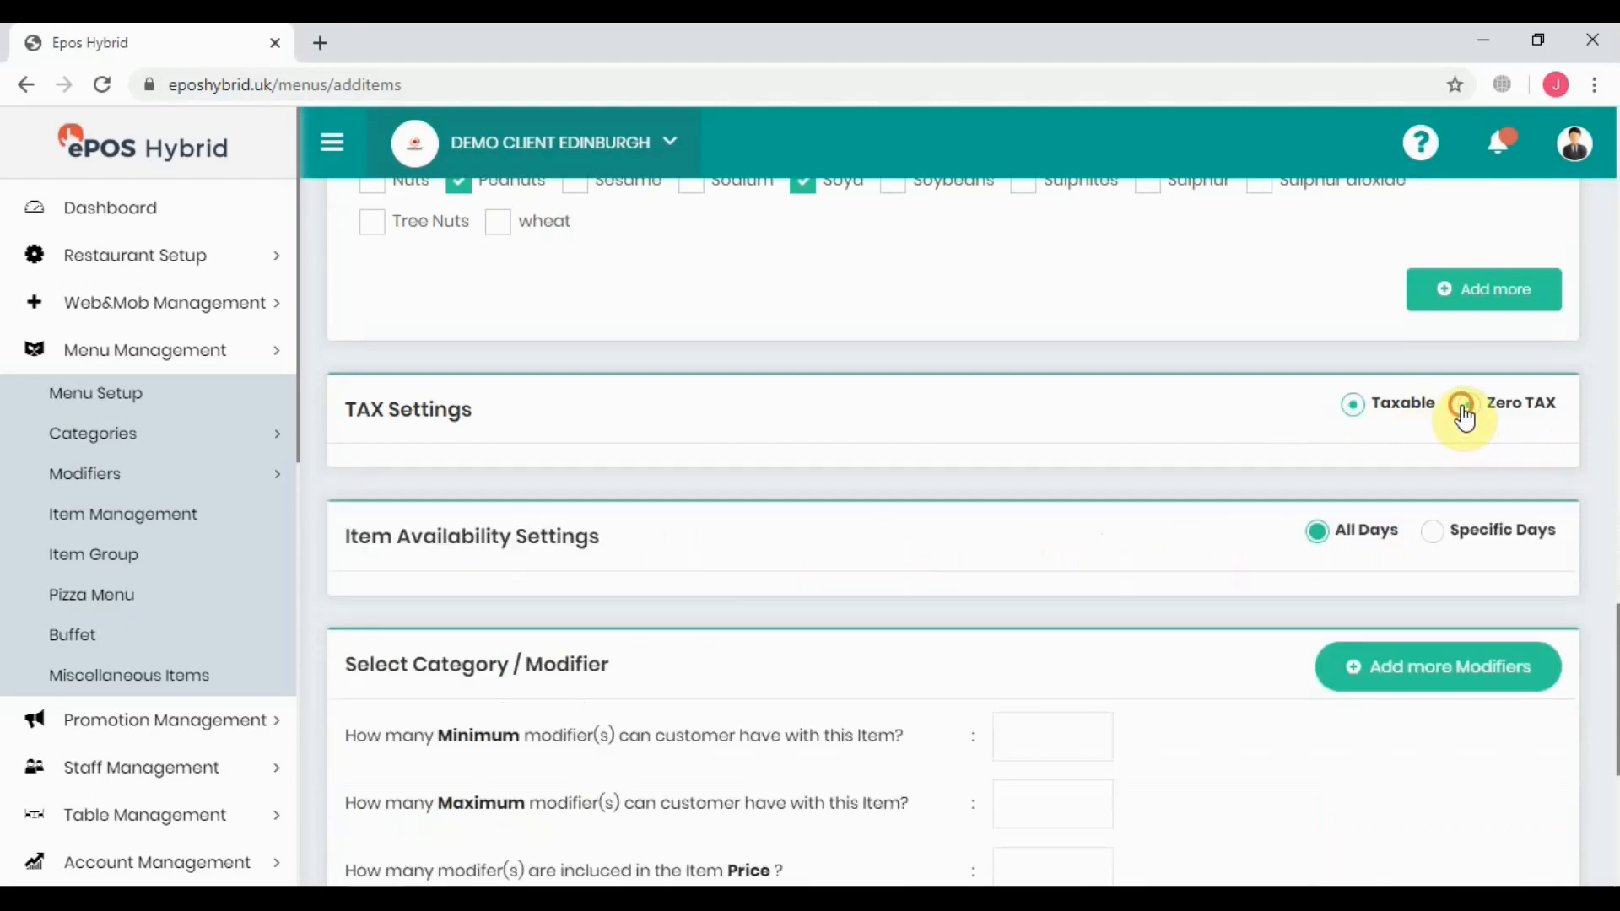
click(1356, 405)
Step: Set the Burger item's availability to specific days and enable Sunday
scroll(1129, 542, down, 3)
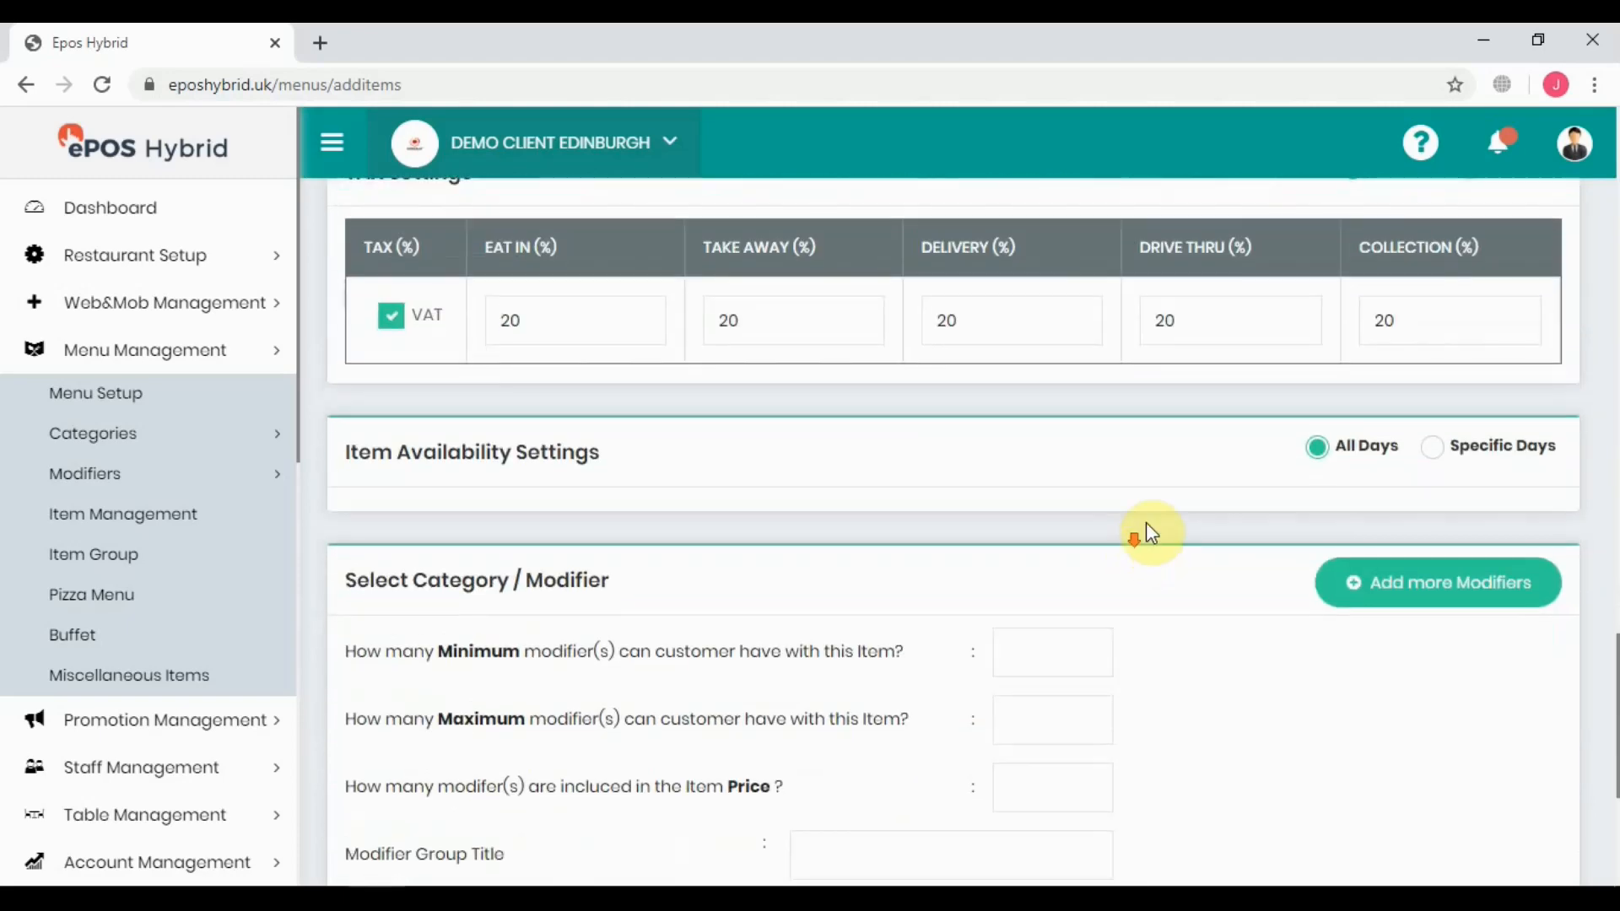
scroll(861, 492, down, 1)
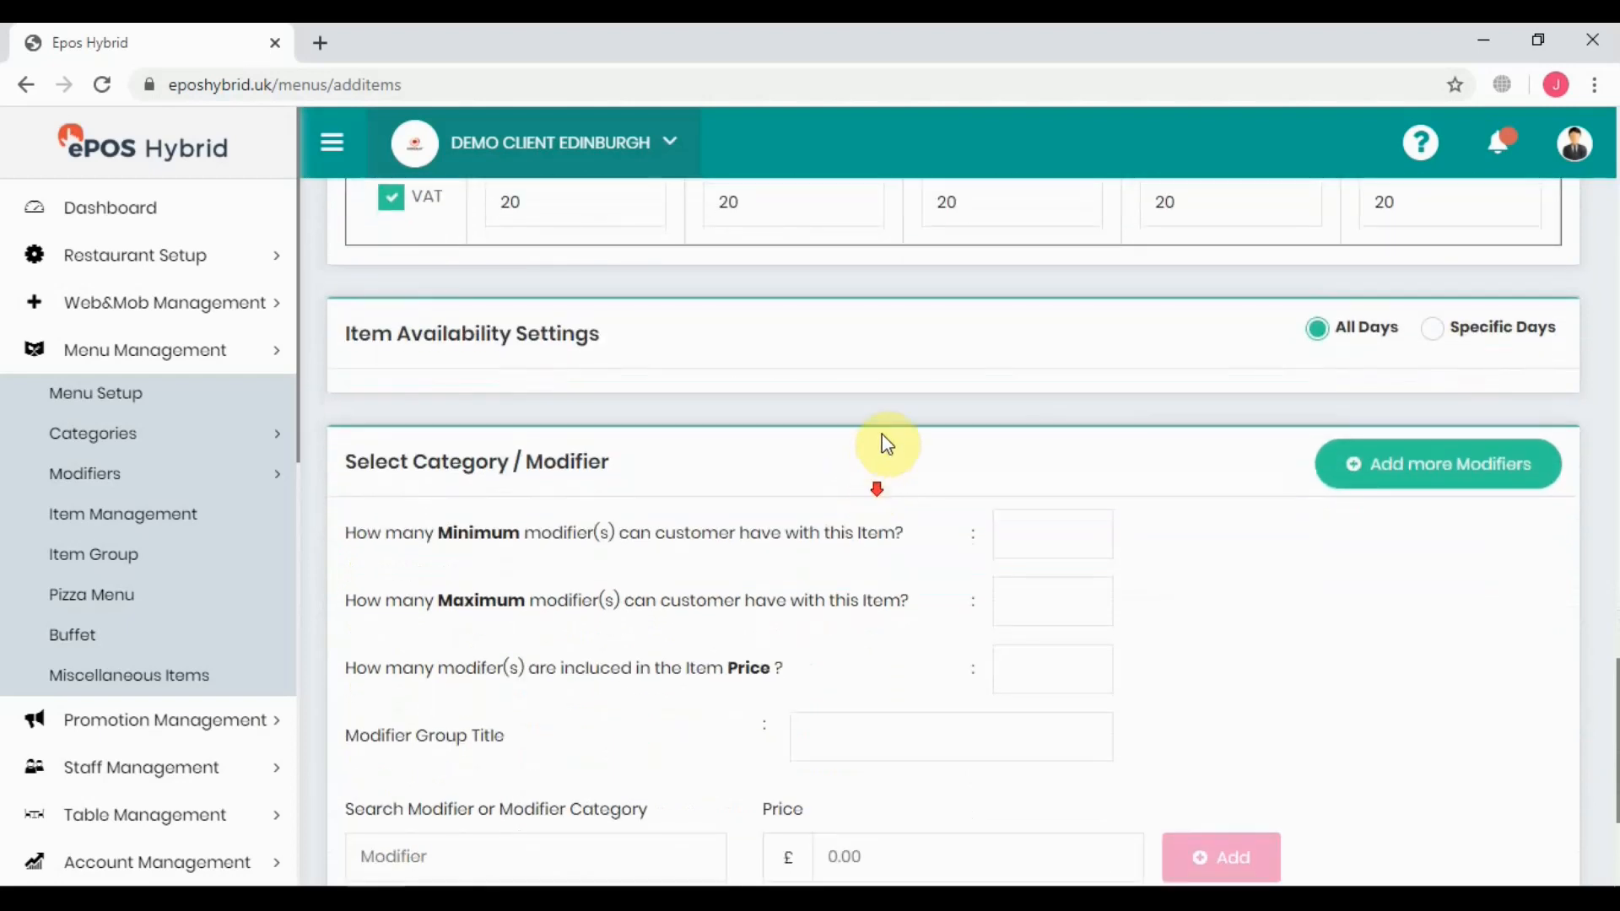
click(1438, 342)
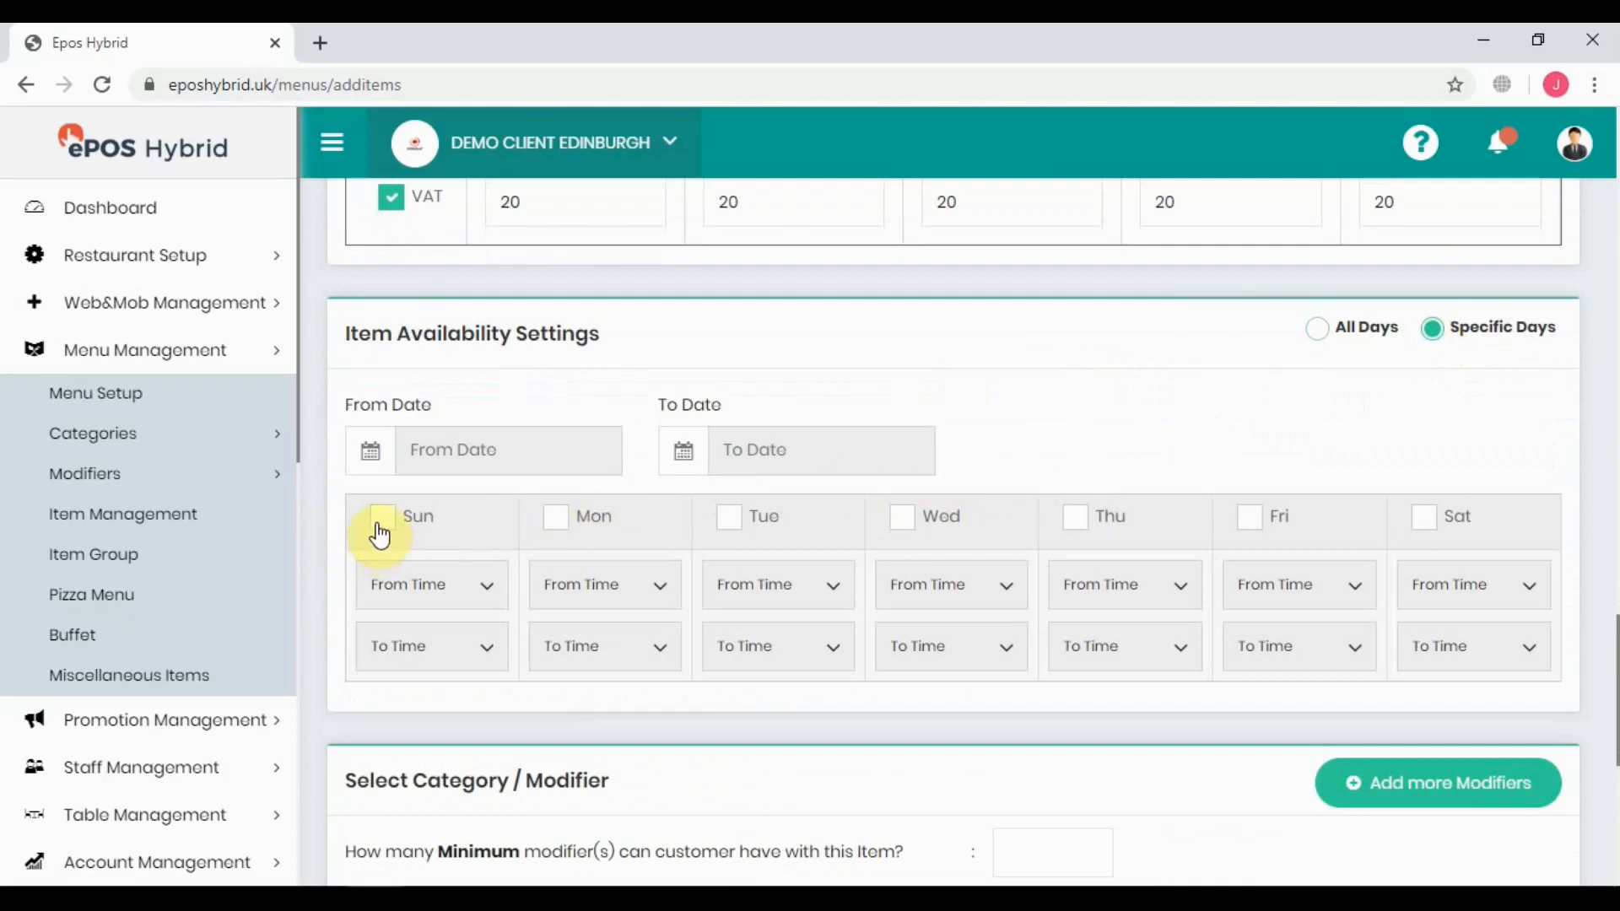
click(380, 527)
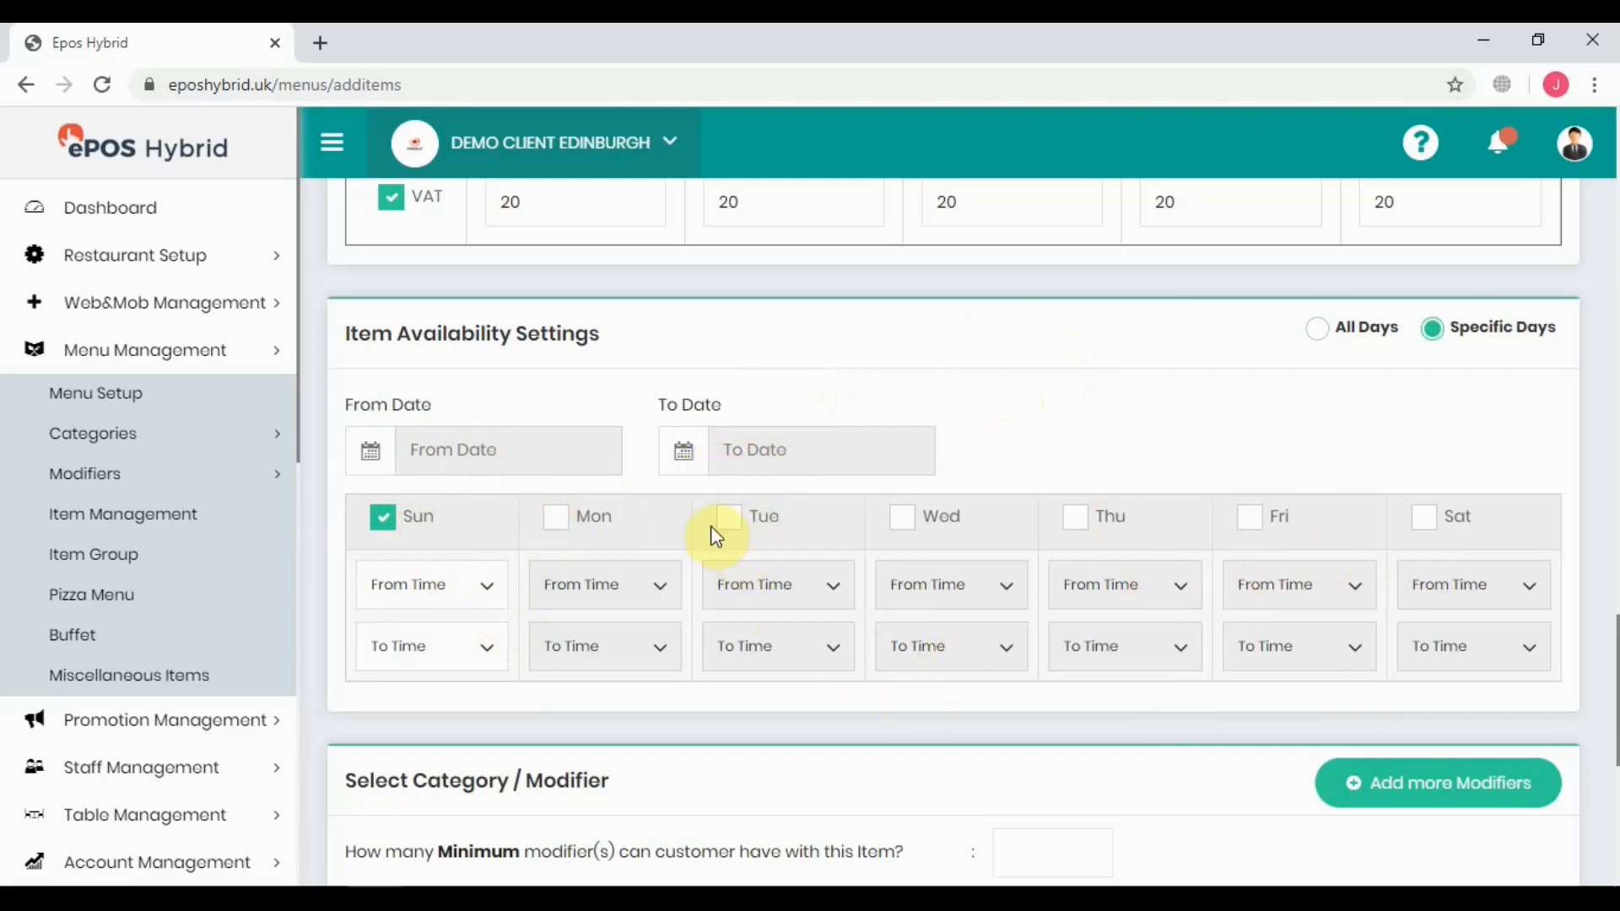
Step: Create a taxable modifier named "extra bacon" in the Burger options category with a single price of £0.40
scroll(1317, 375, down, 5)
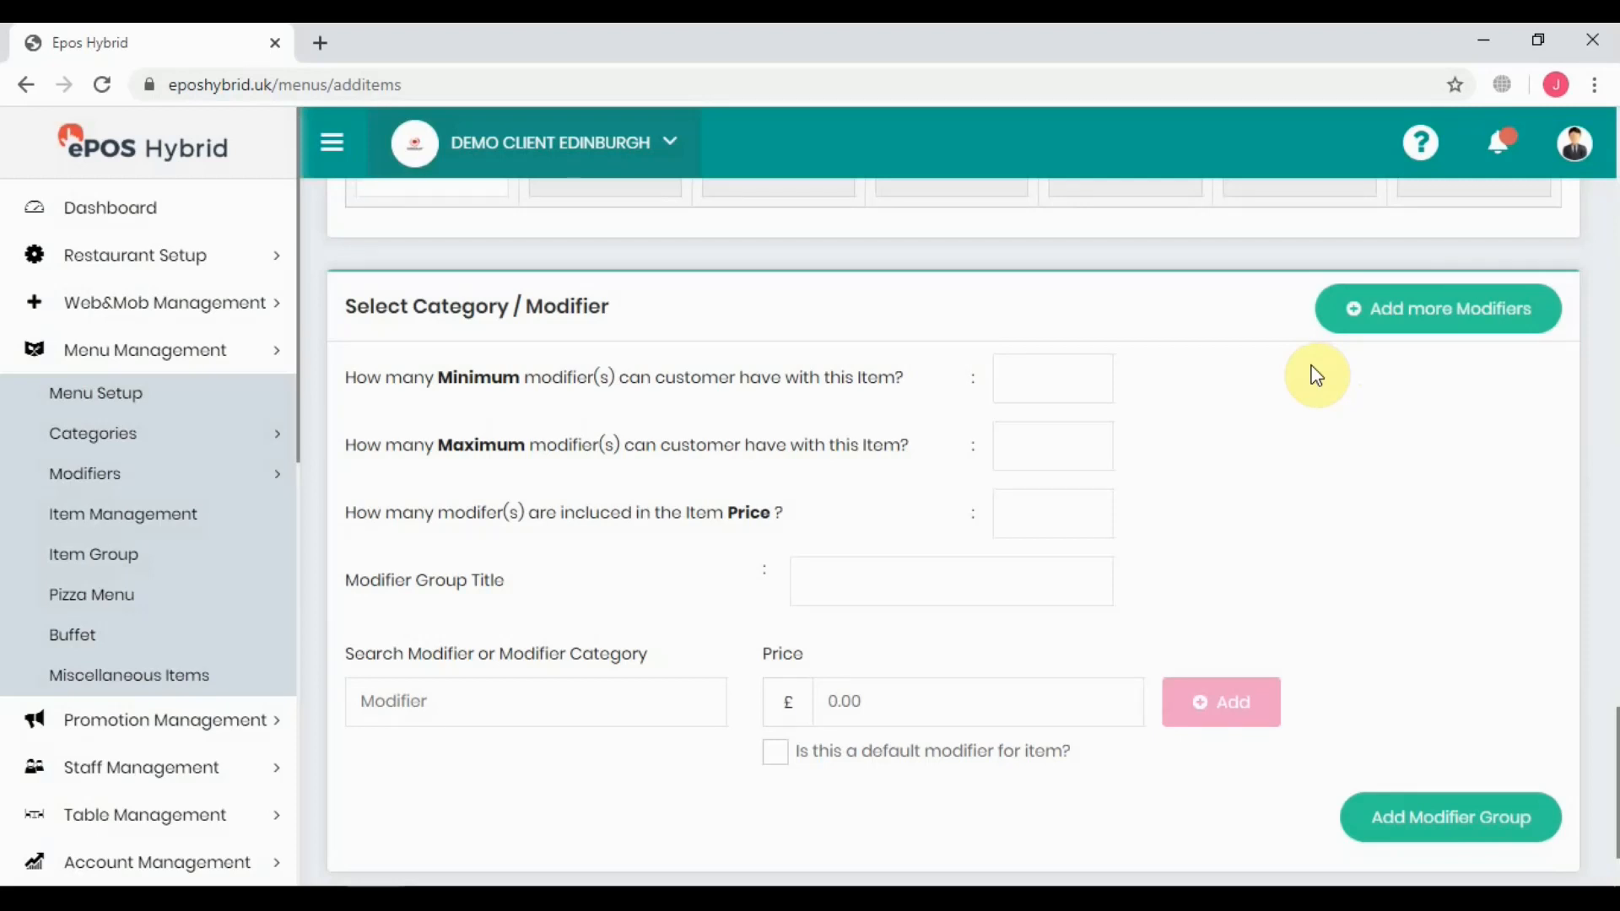
click(1422, 313)
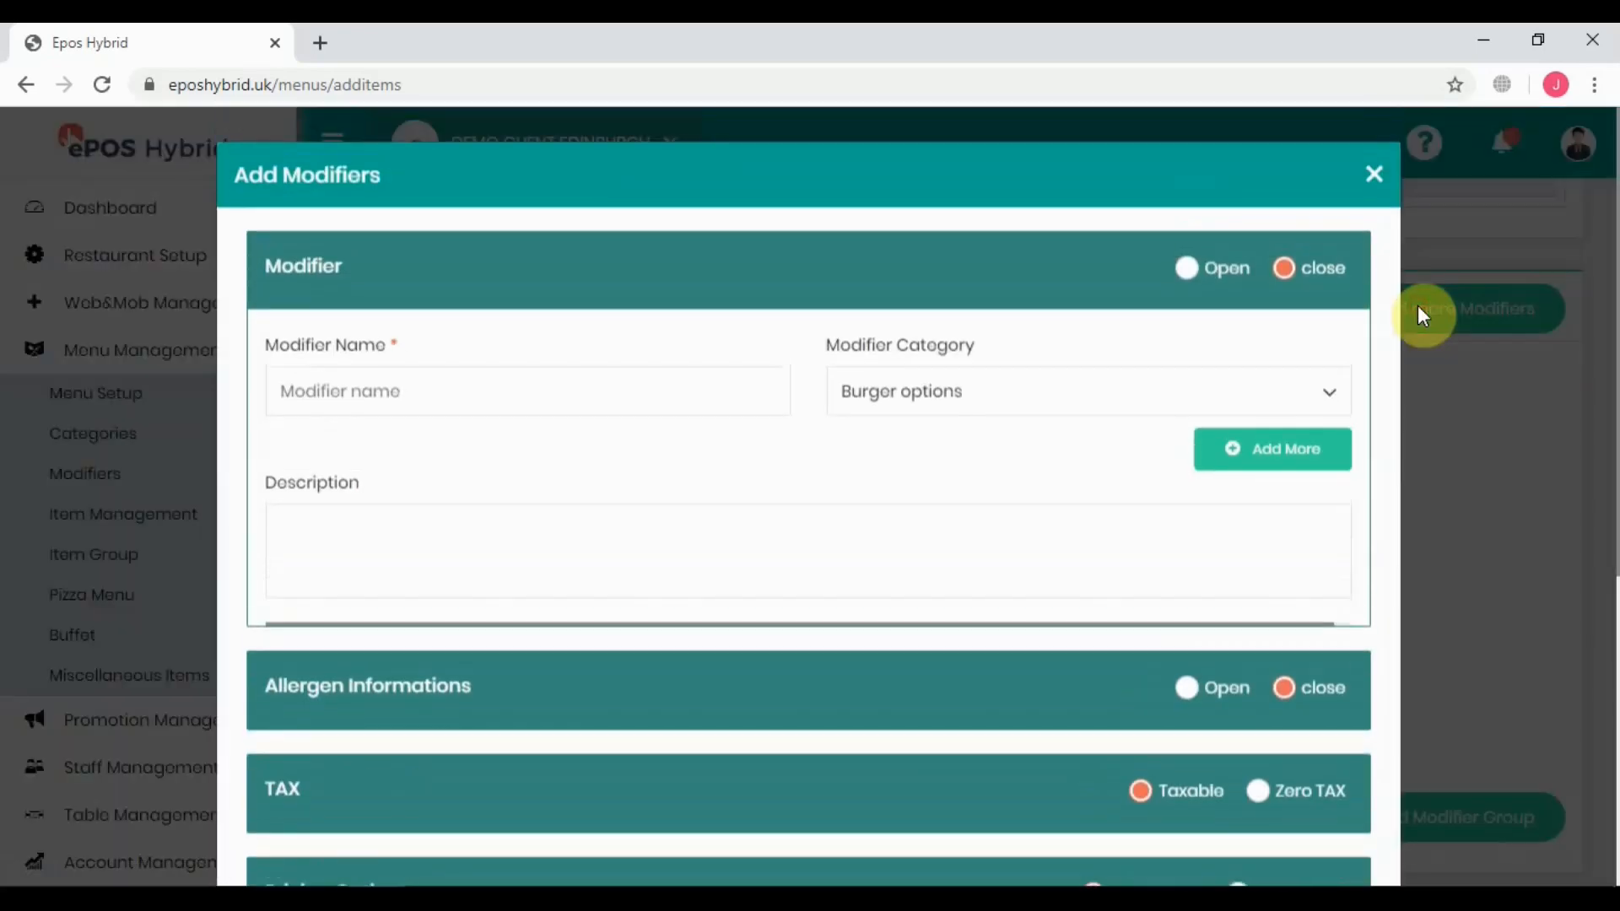
click(487, 398)
text(ex)
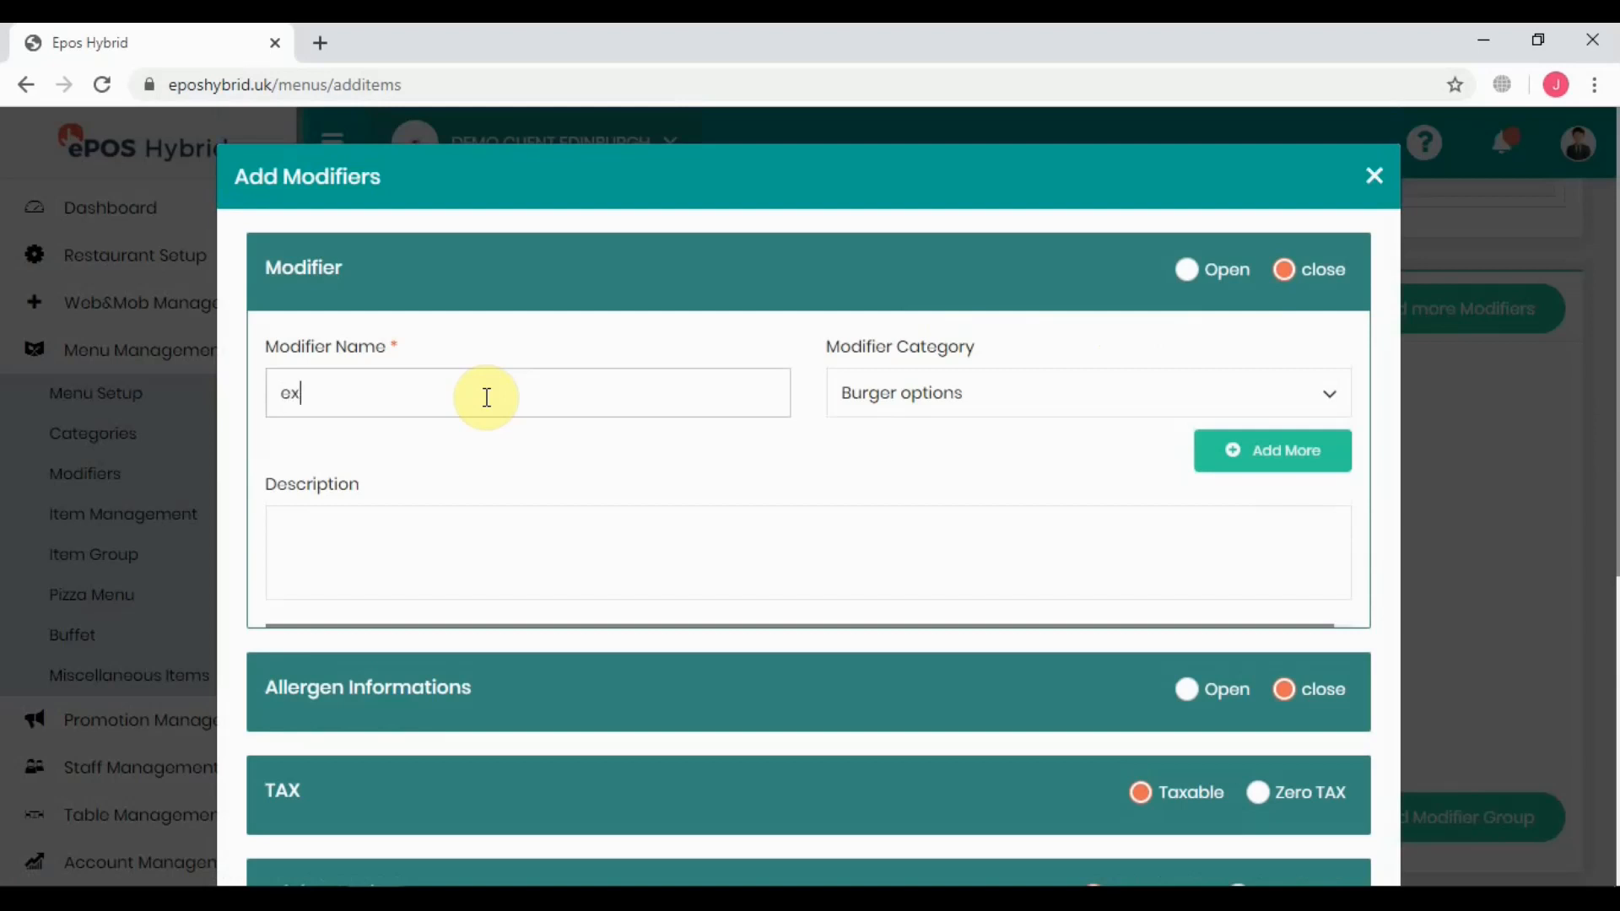
text(tra bacone)
key(BackSpace)
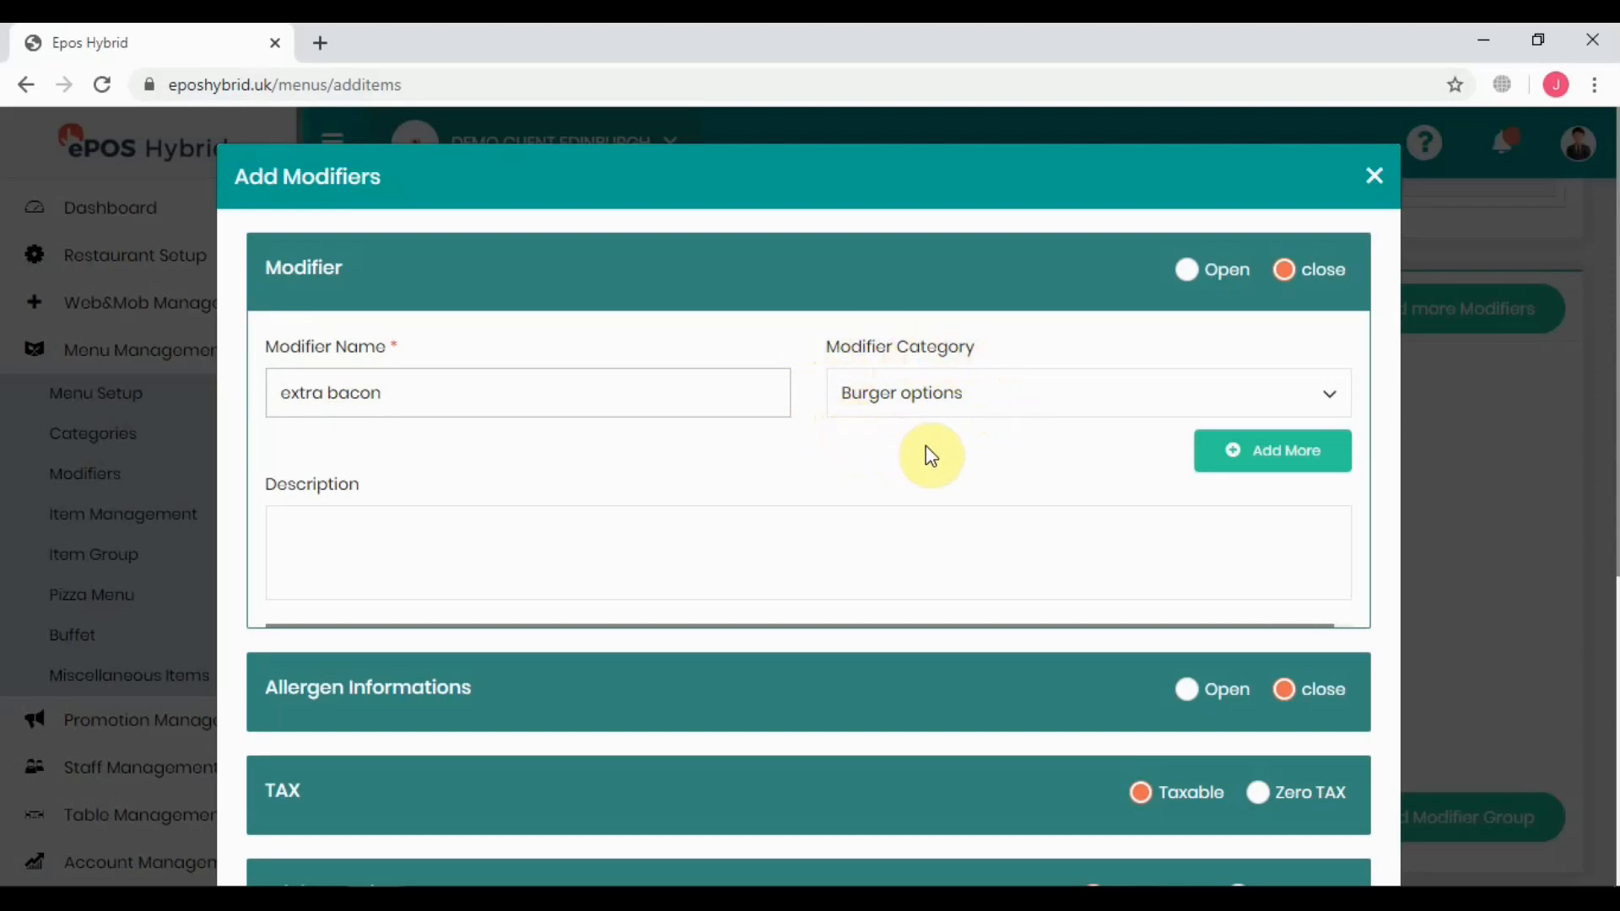
scroll(614, 466, down, 3)
scroll(616, 473, down, 3)
click(472, 560)
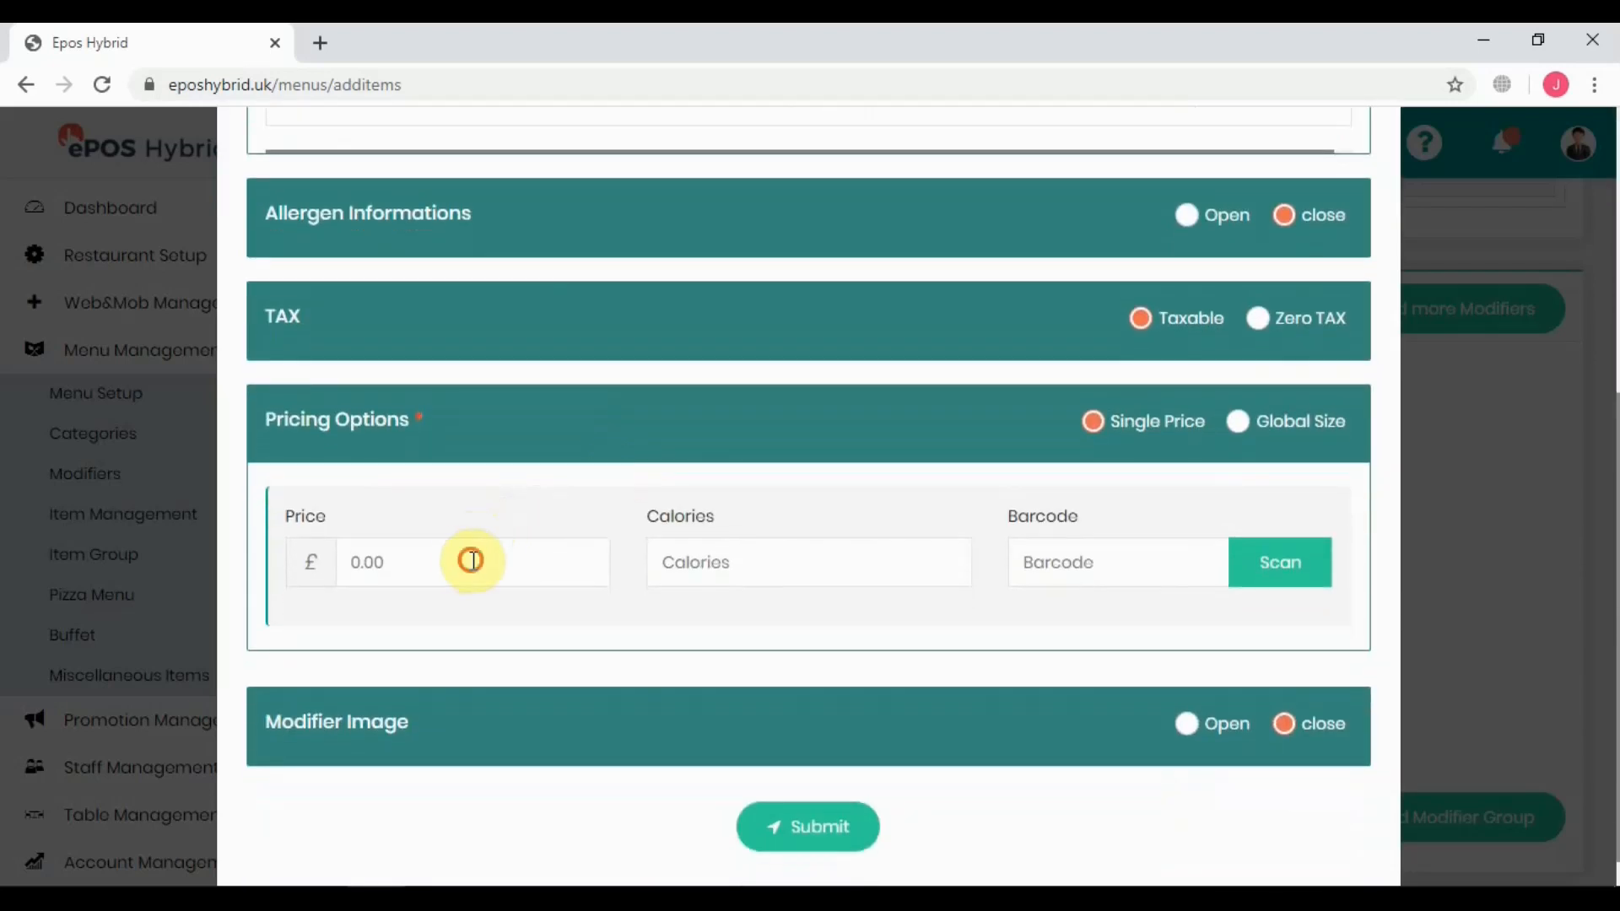
text(0.40)
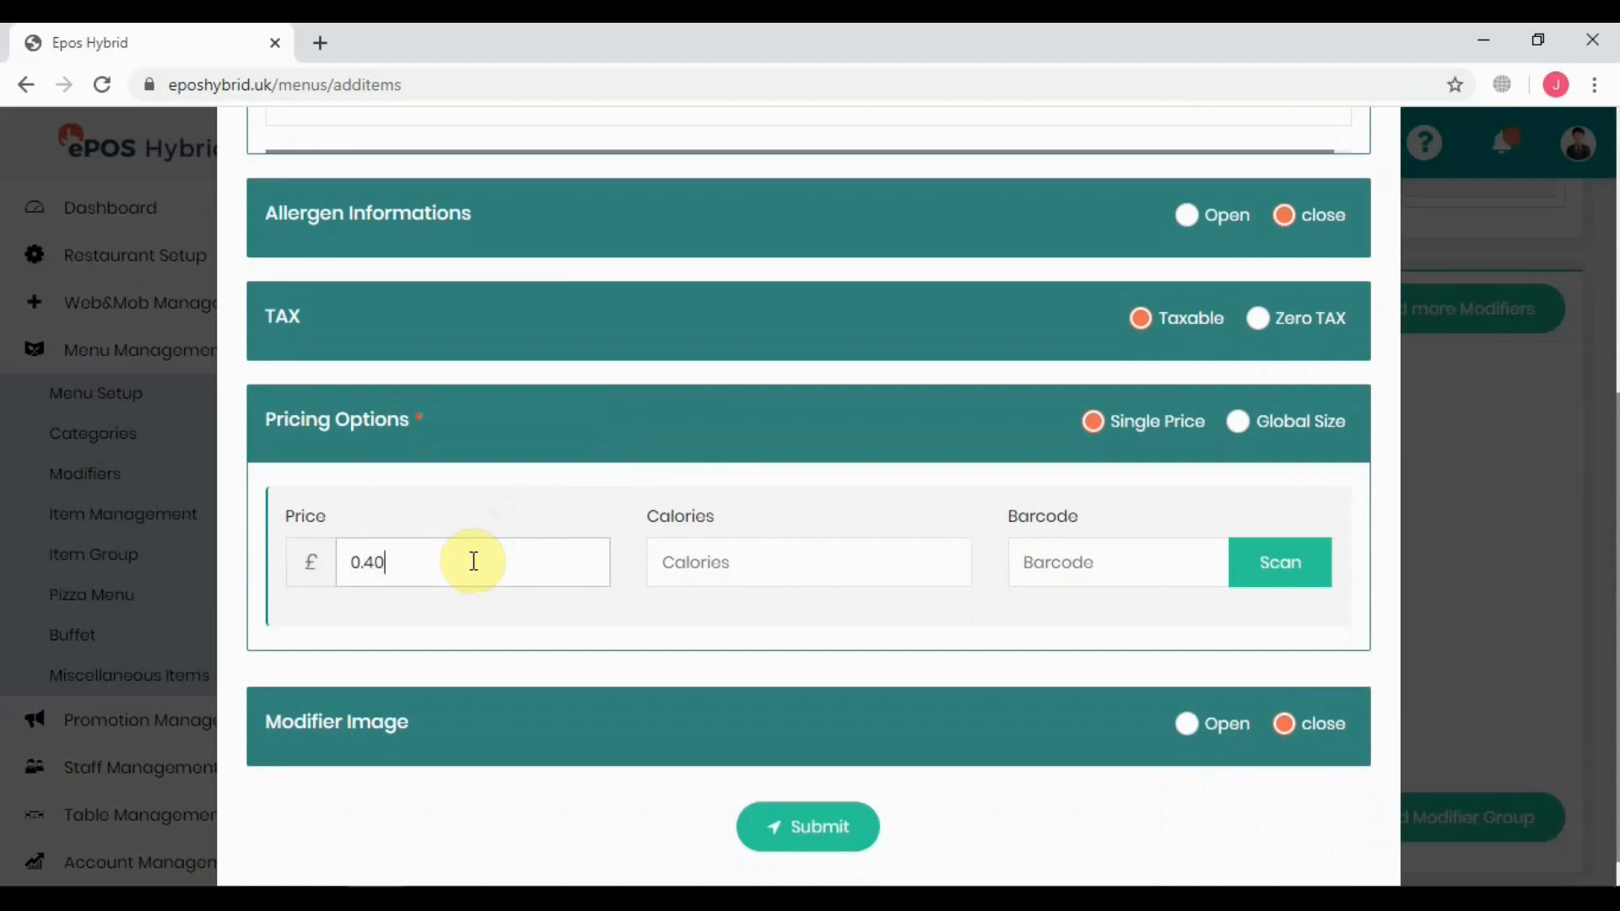
click(812, 828)
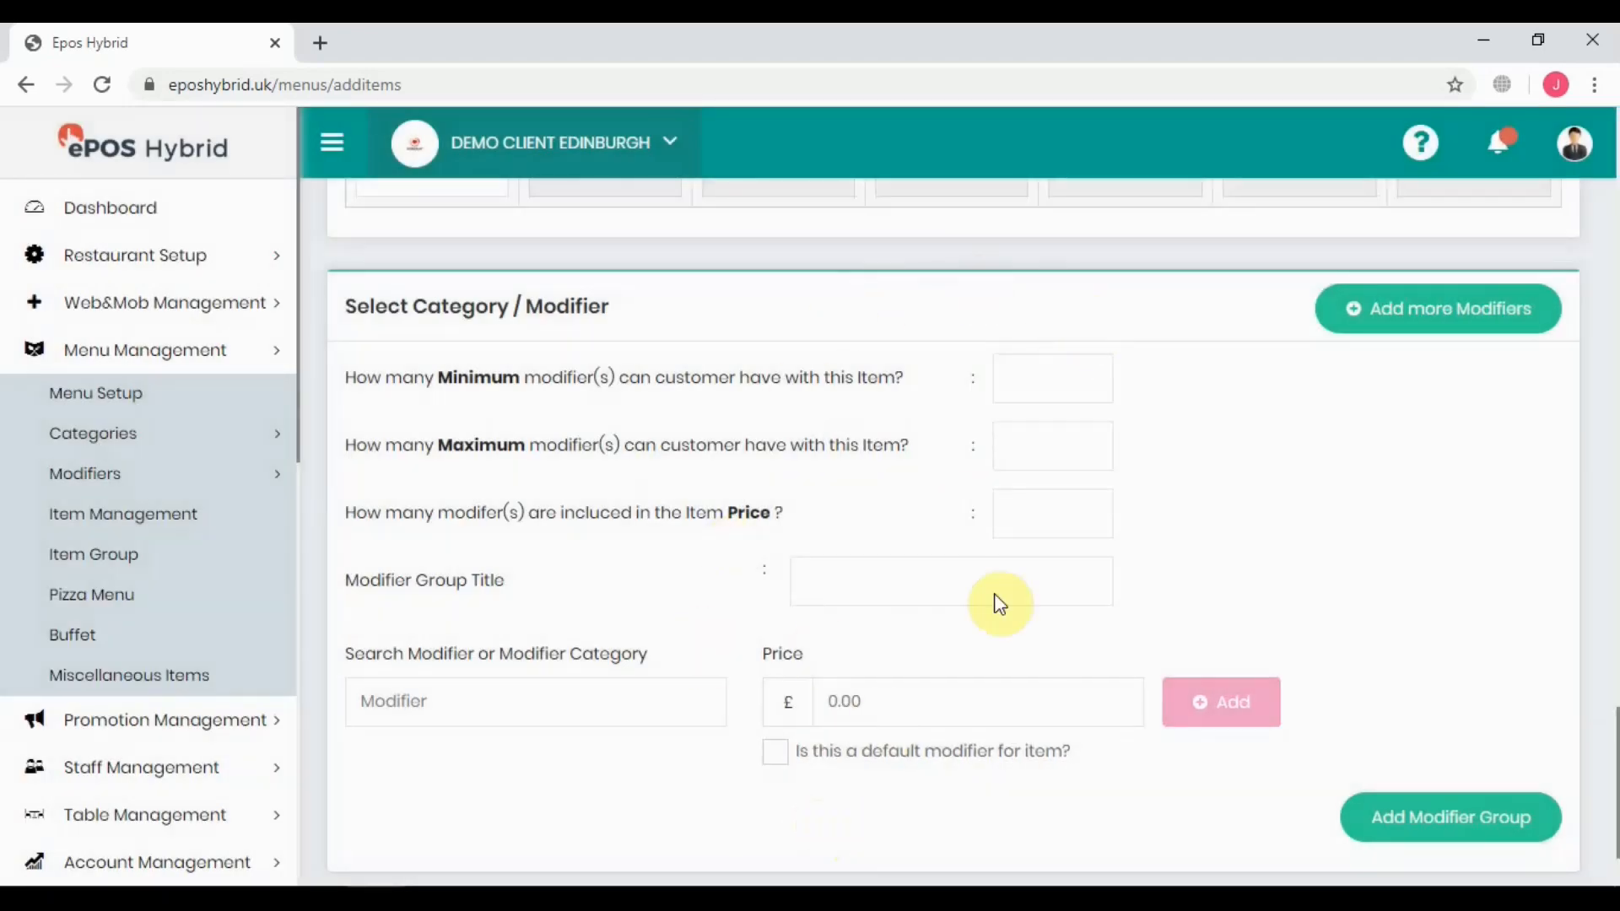
Step: Find the Burger options modifier category and add it to the Burger item
click(501, 712)
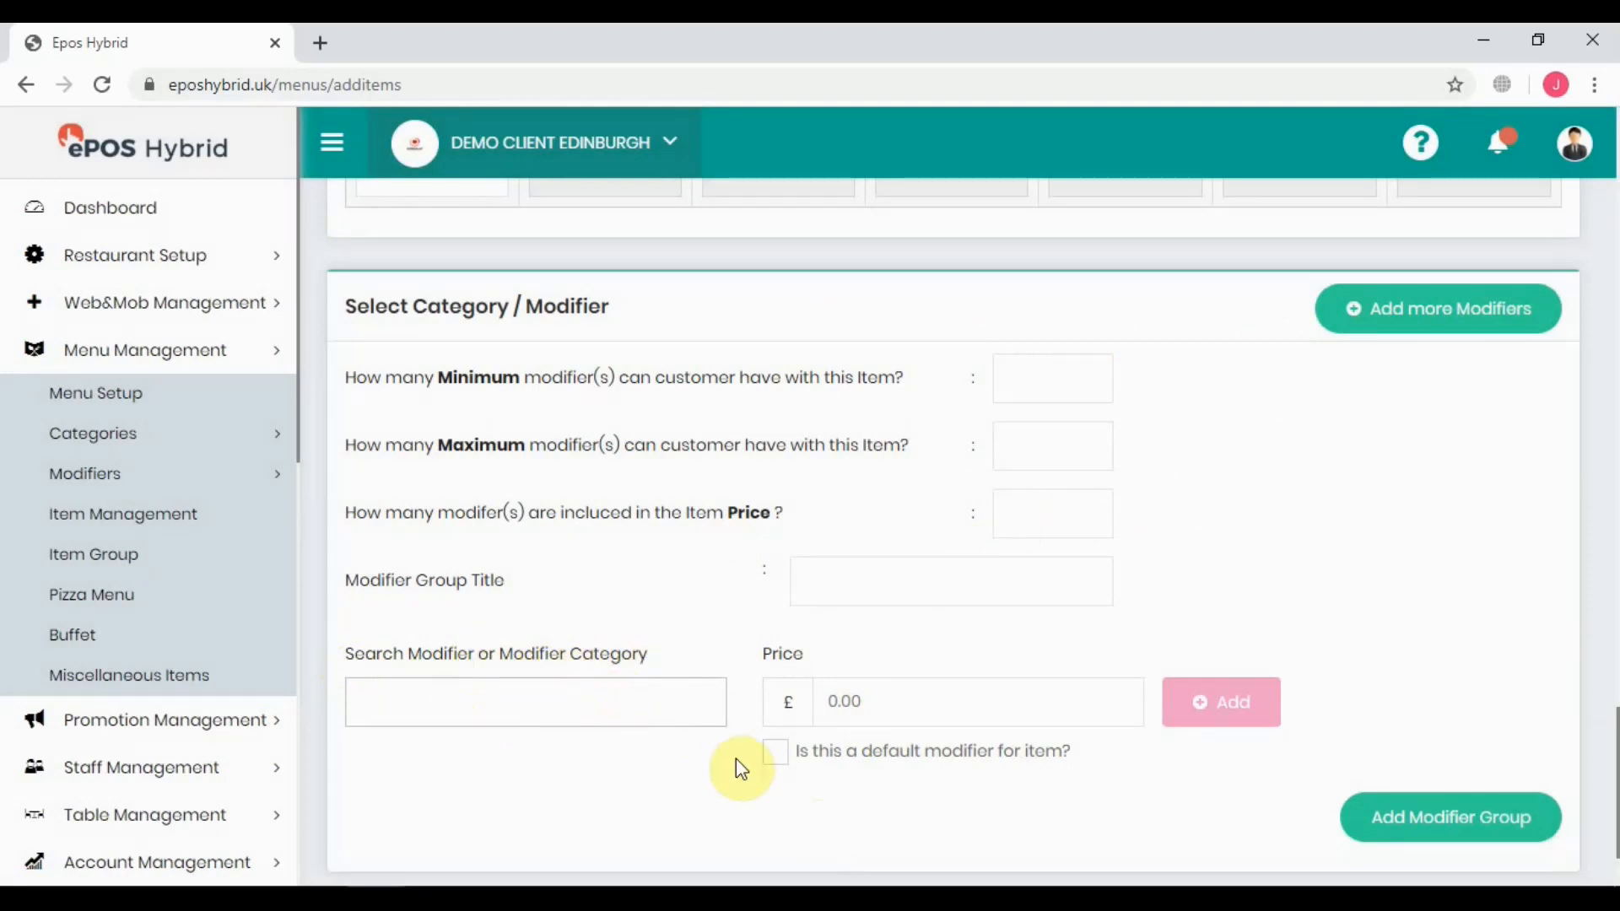
text(burg)
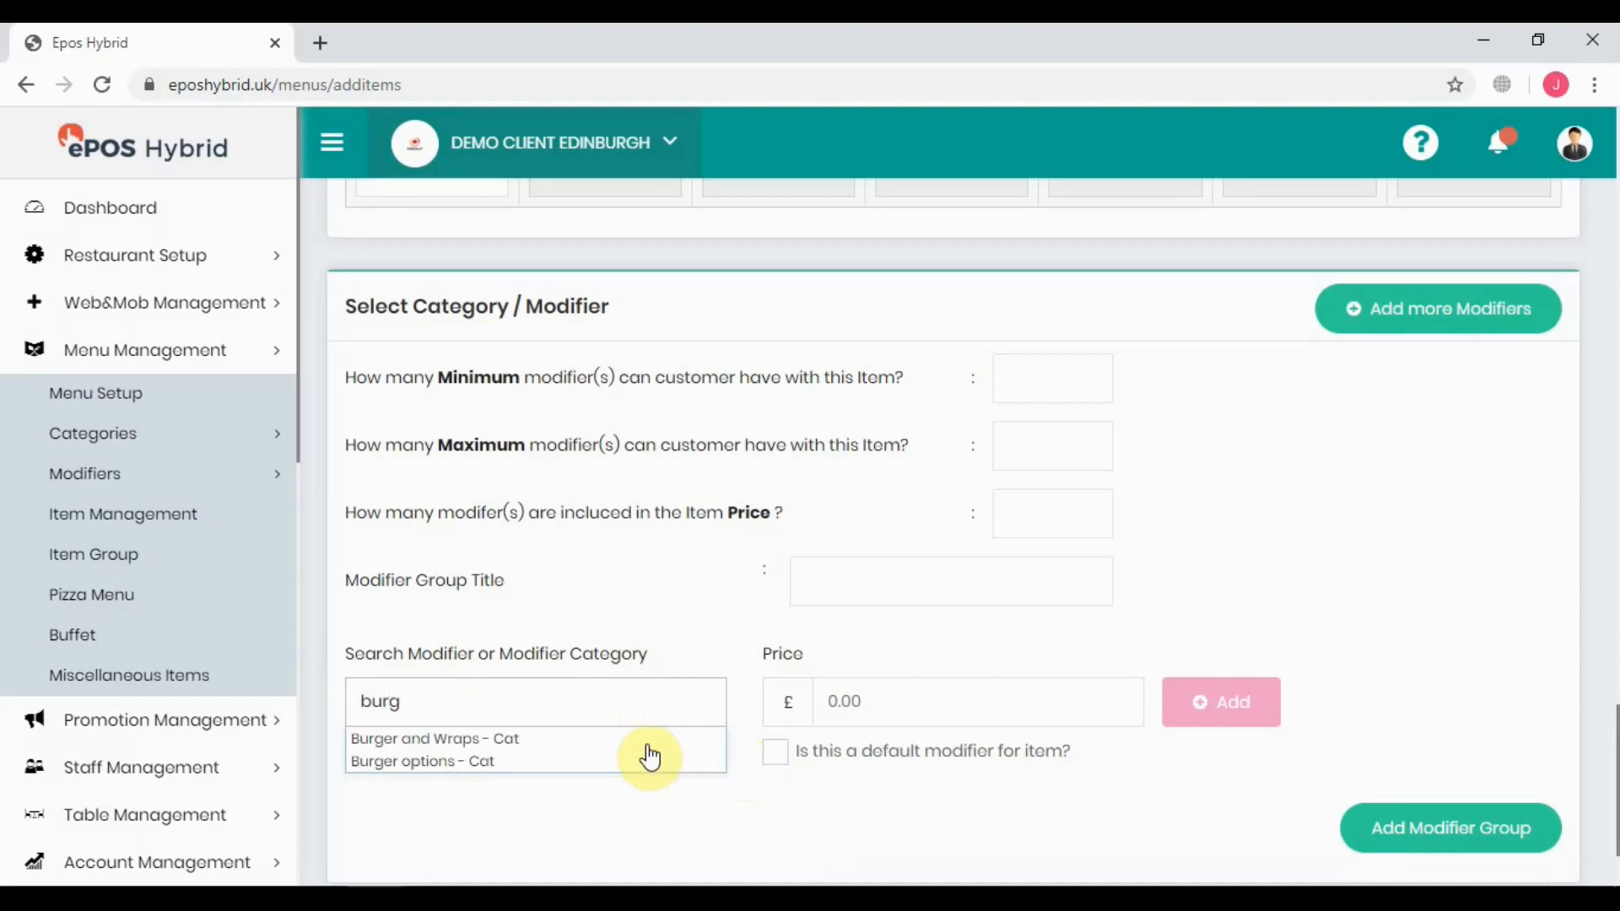
click(443, 763)
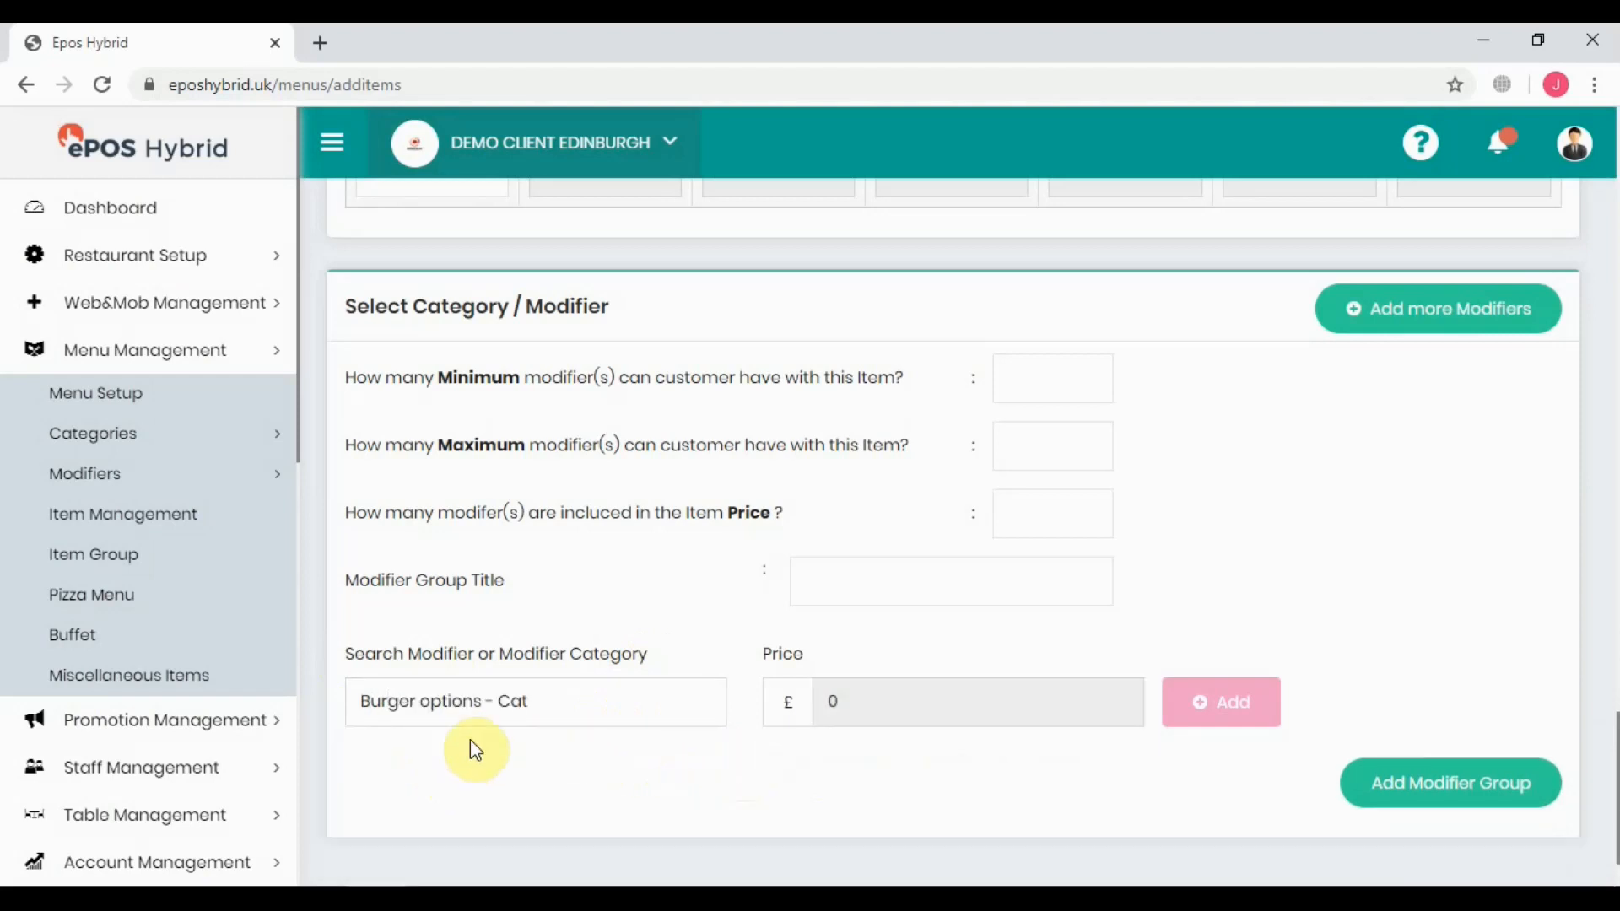
click(1218, 724)
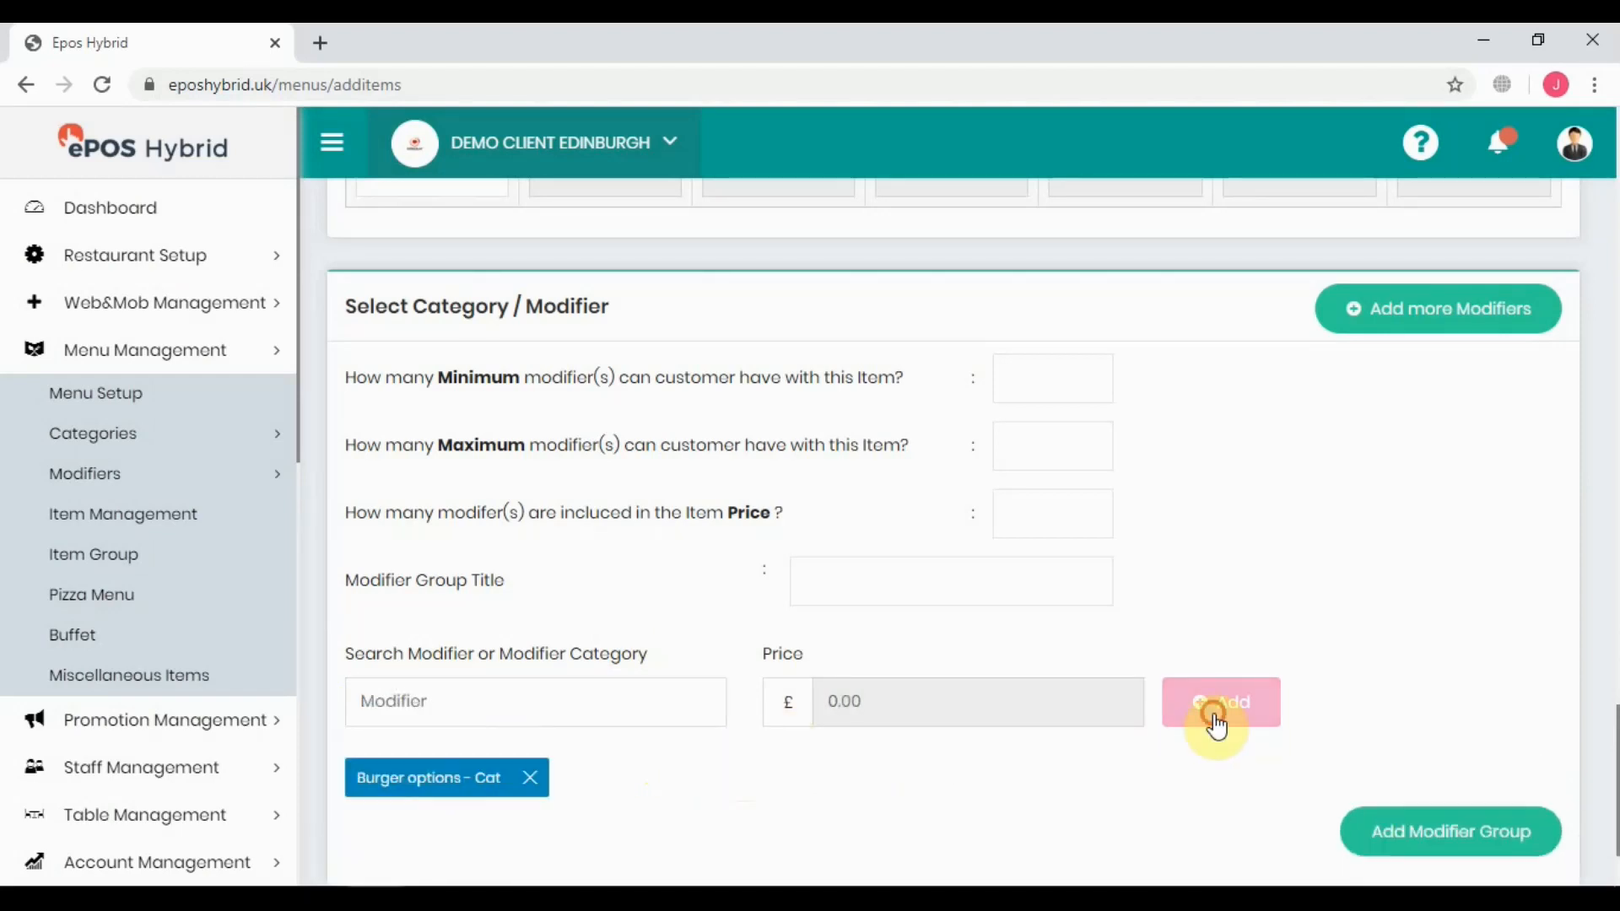
Step: Set the Burger's first modifier group to minimum 0, maximum 5 and 2 modifiers included in the price, and title it "Extras"
click(1009, 390)
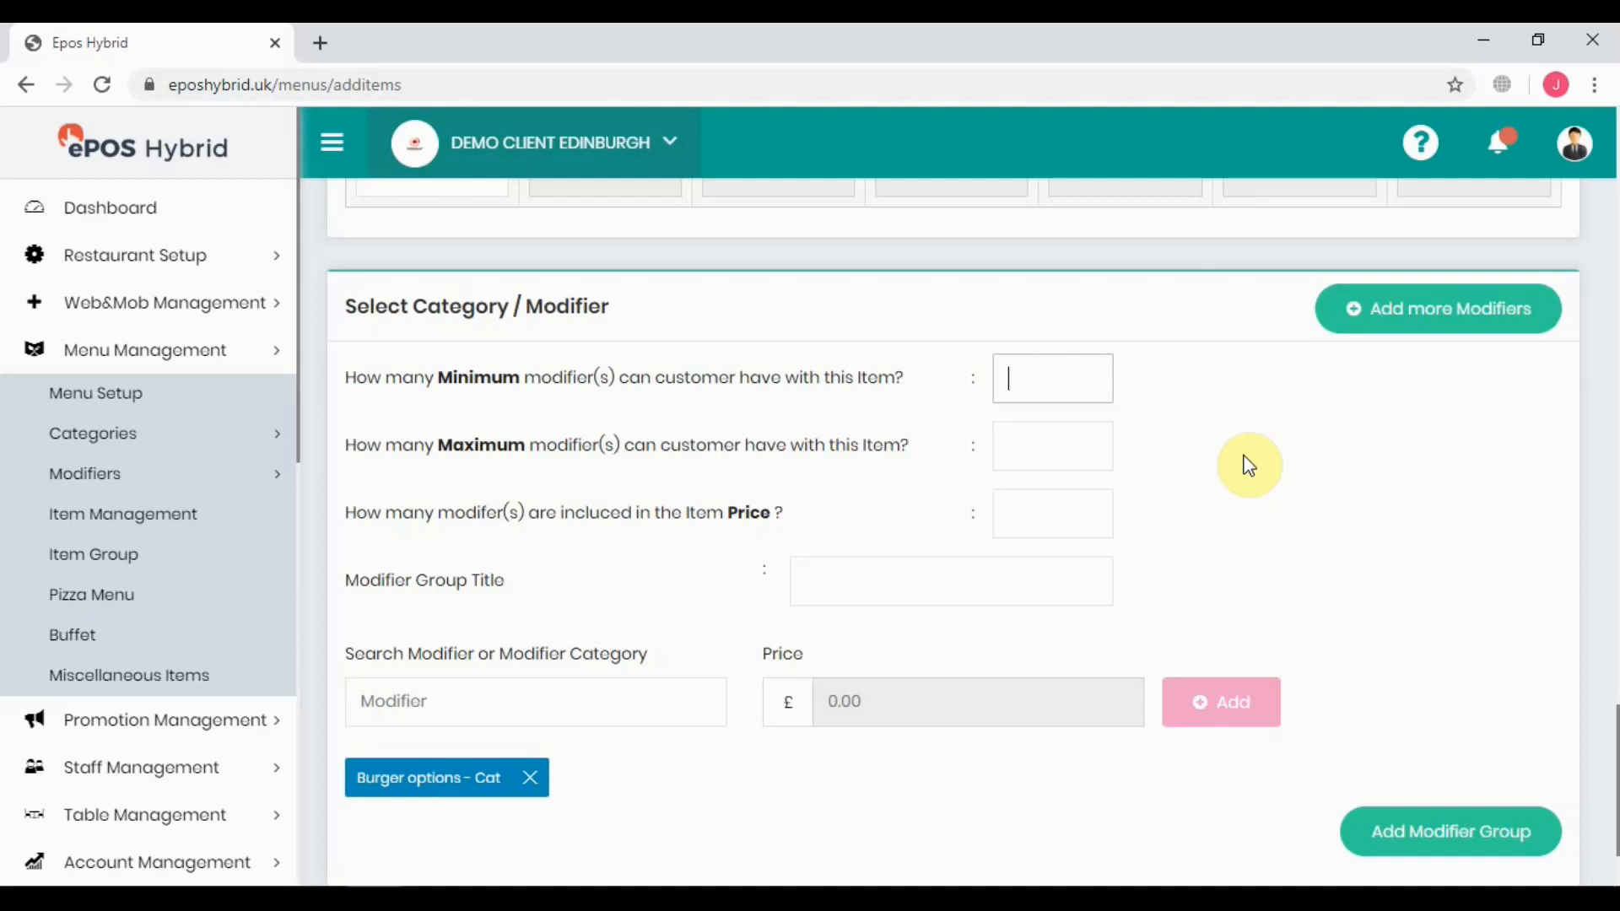
text(0)
click(1079, 429)
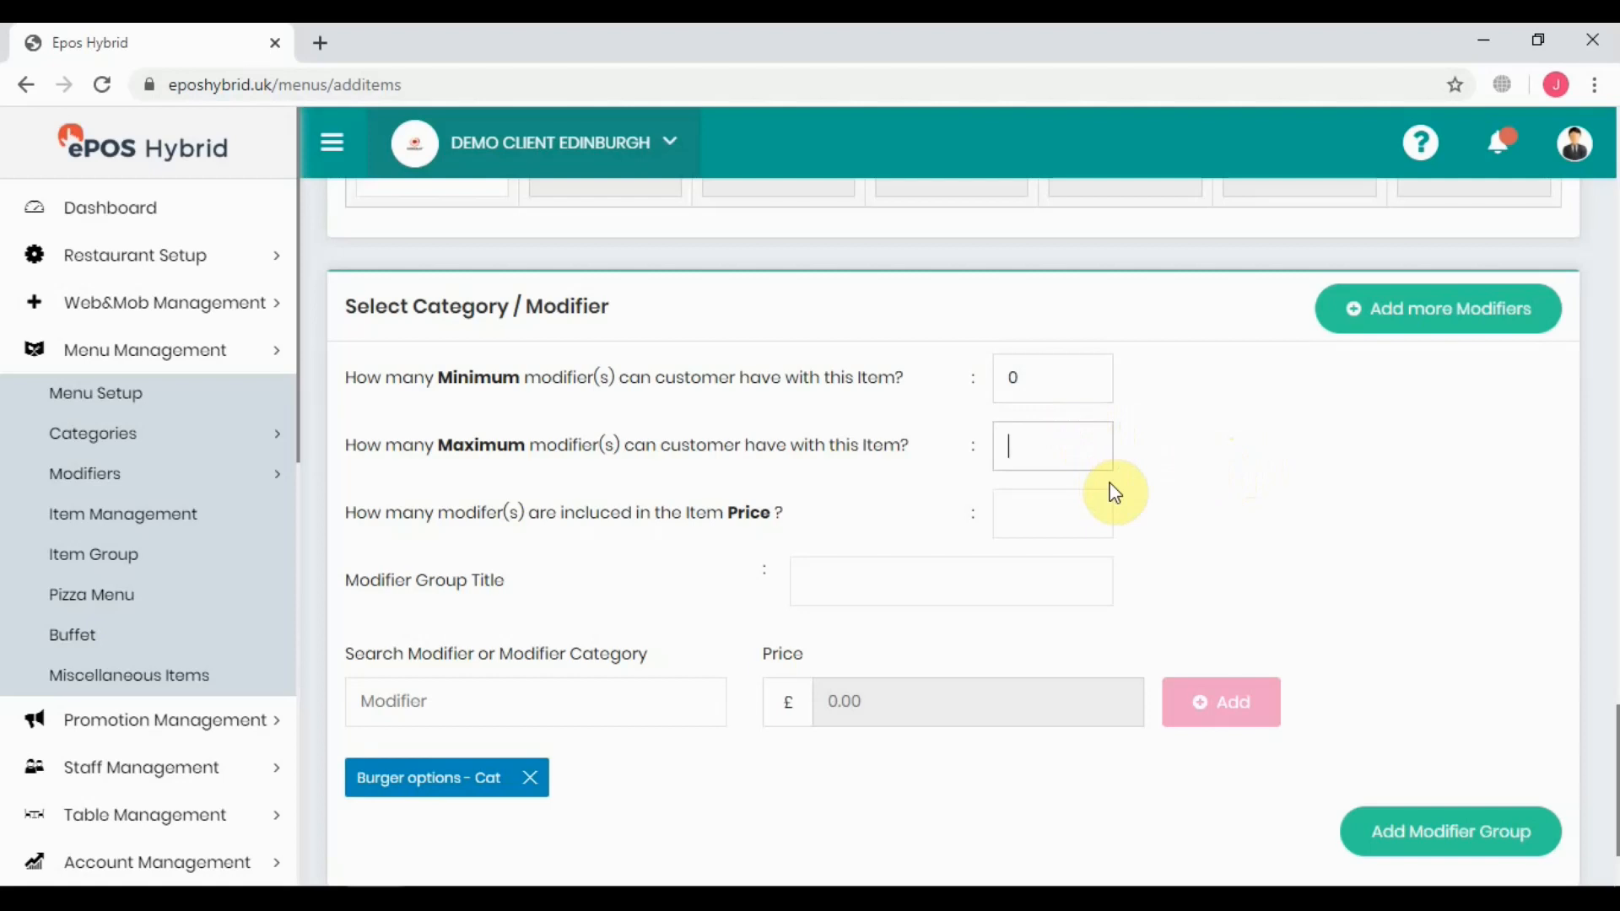
text(5)
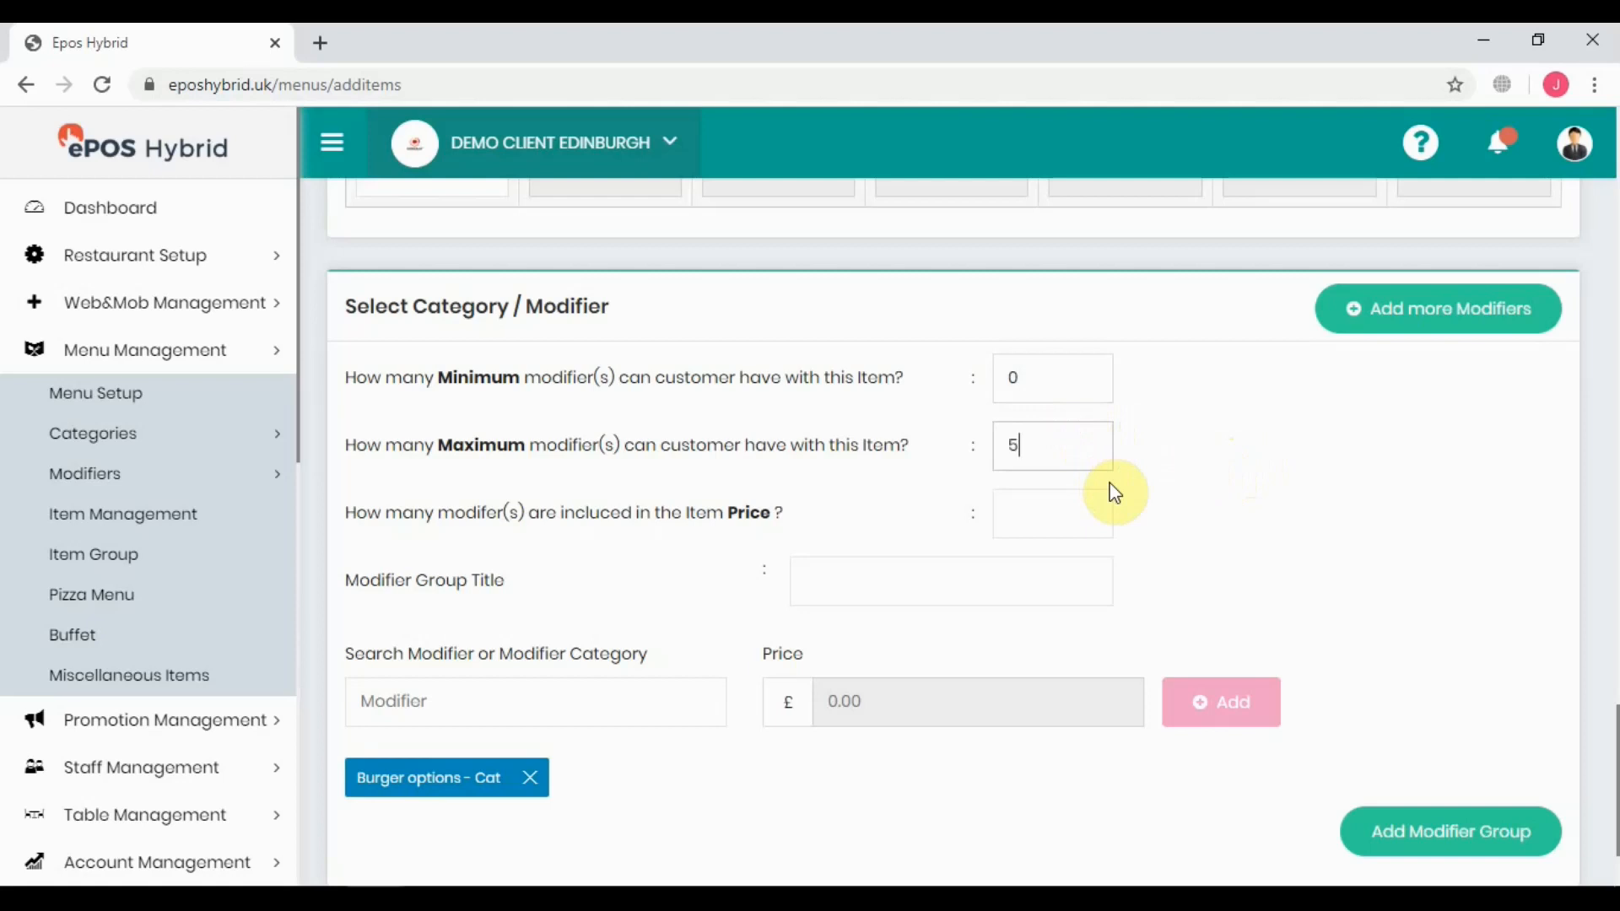
click(1034, 517)
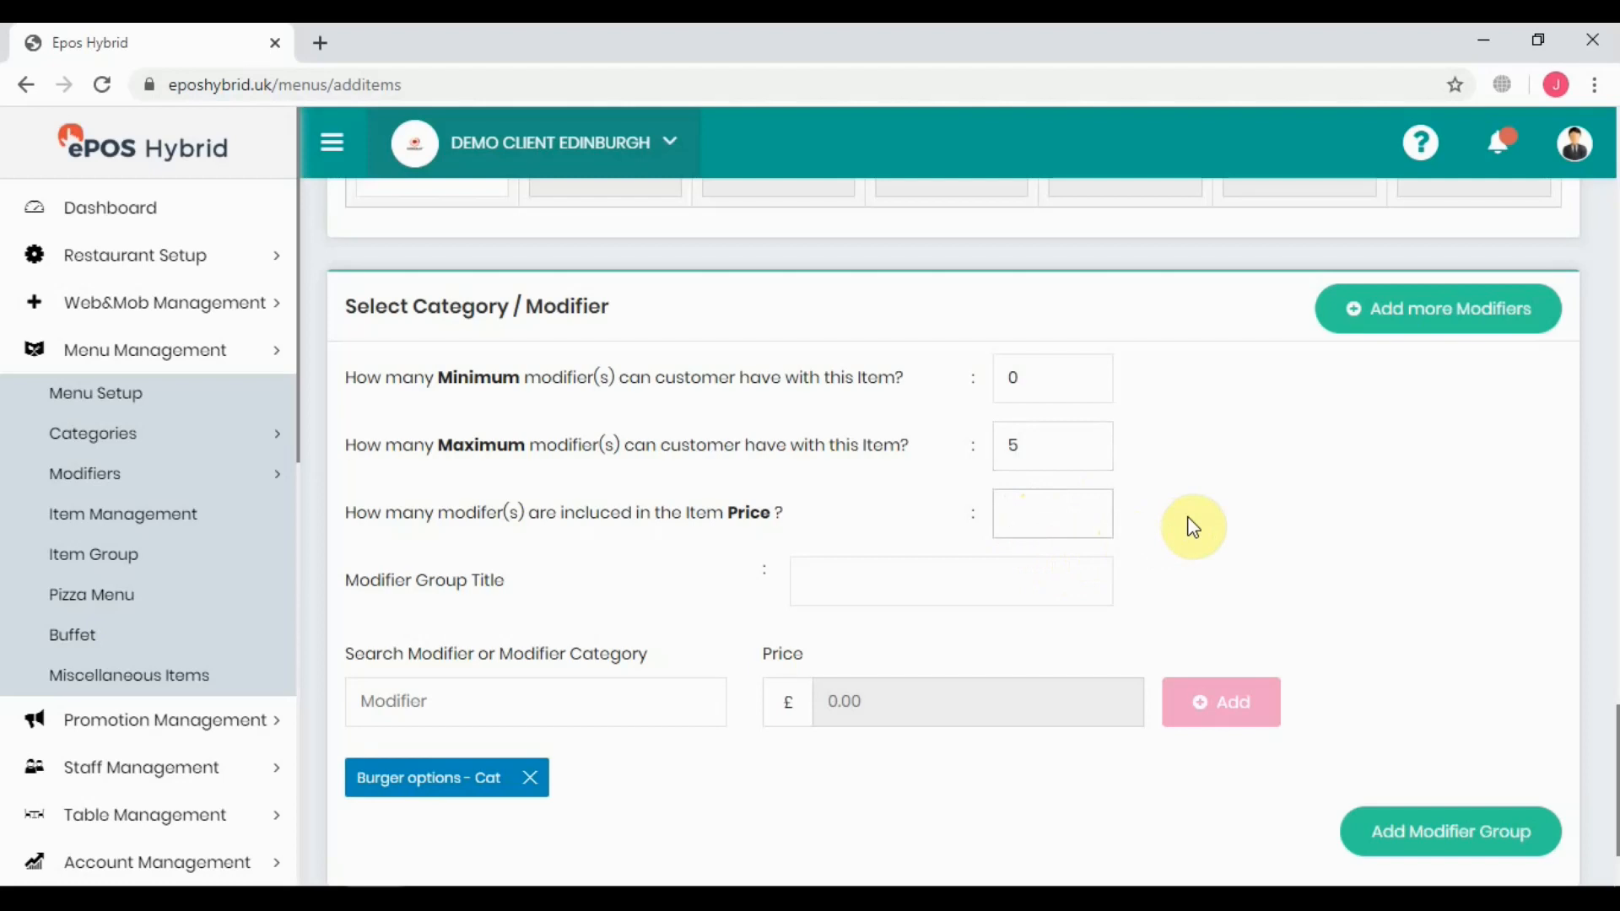
text(2)
click(1031, 564)
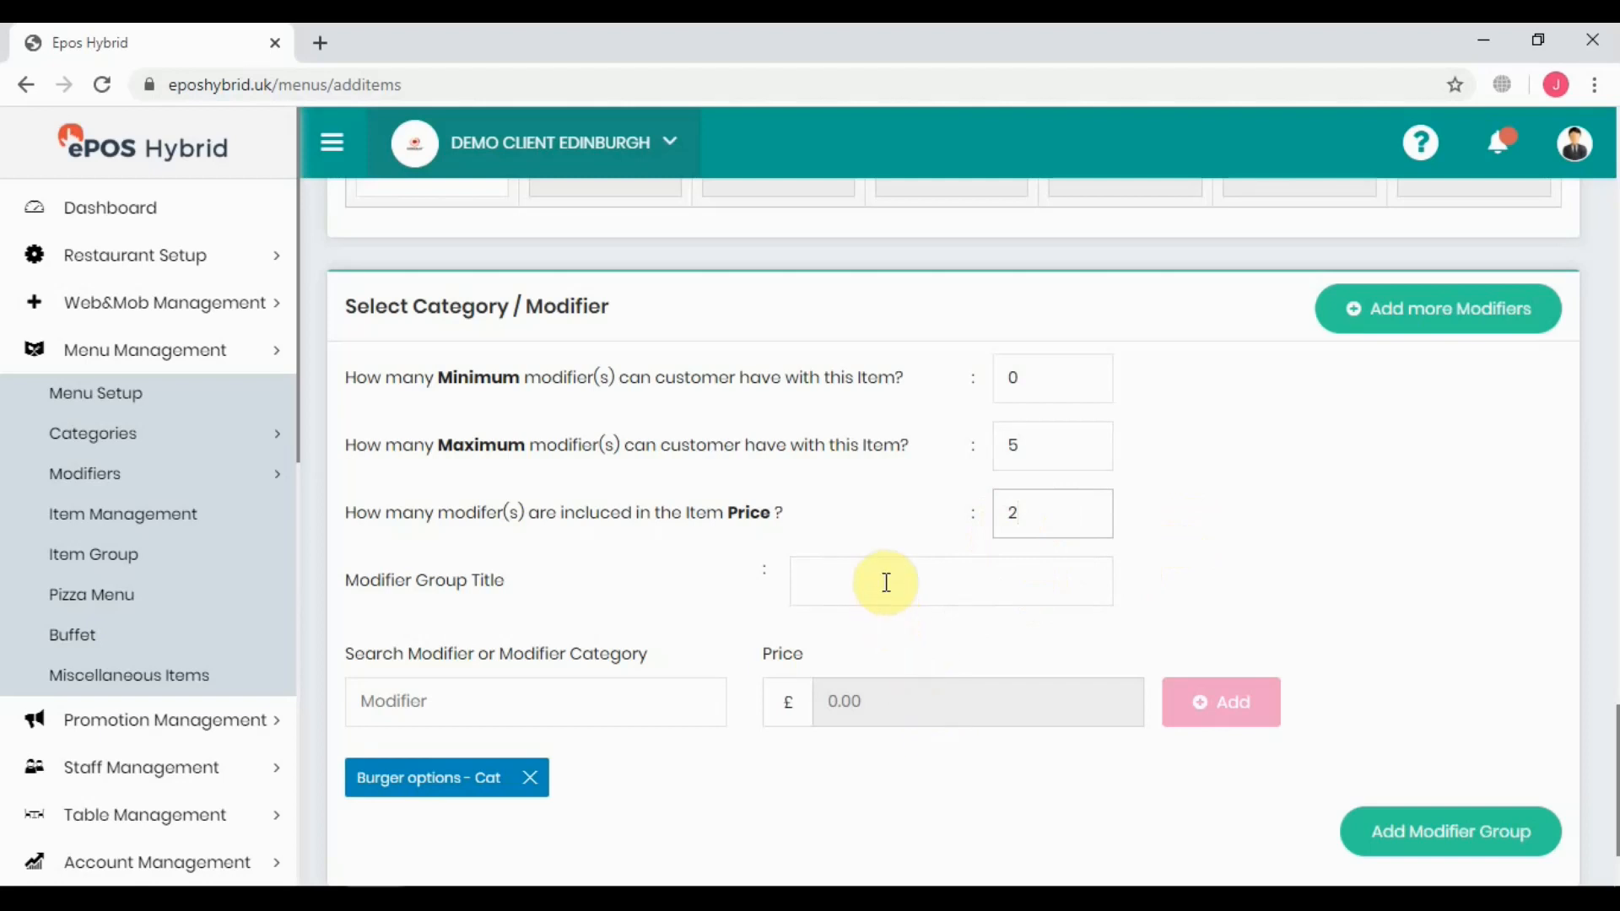
click(1108, 584)
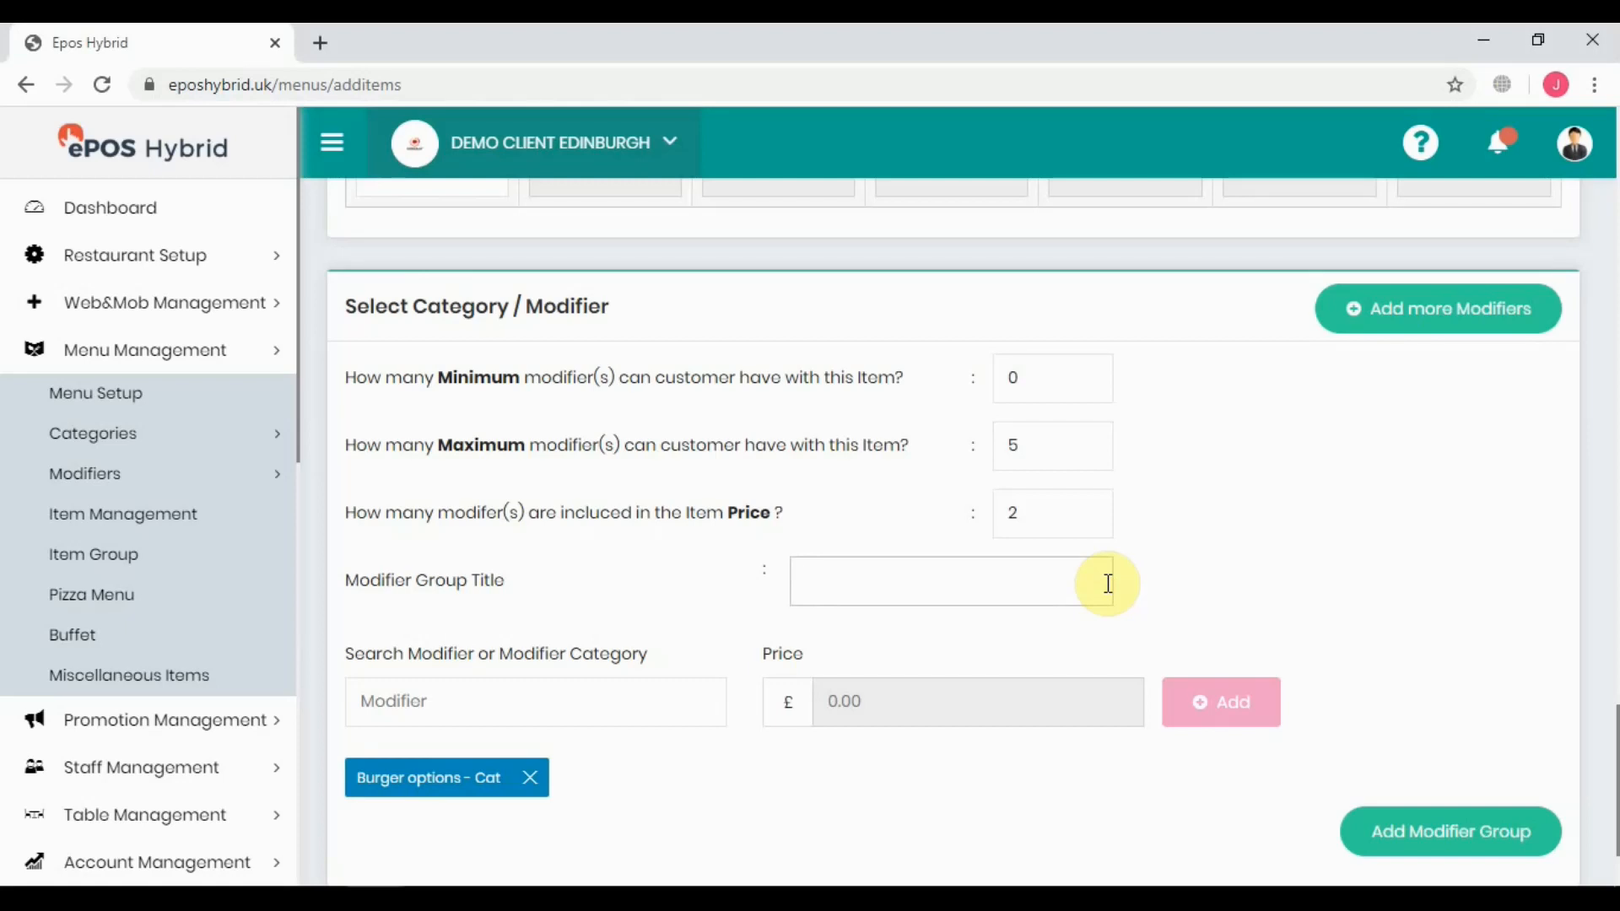
text(Extras)
Step: Add a second modifier group to the Burger item and title it "Sauces"
click(1401, 854)
scroll(1371, 695, down, 3)
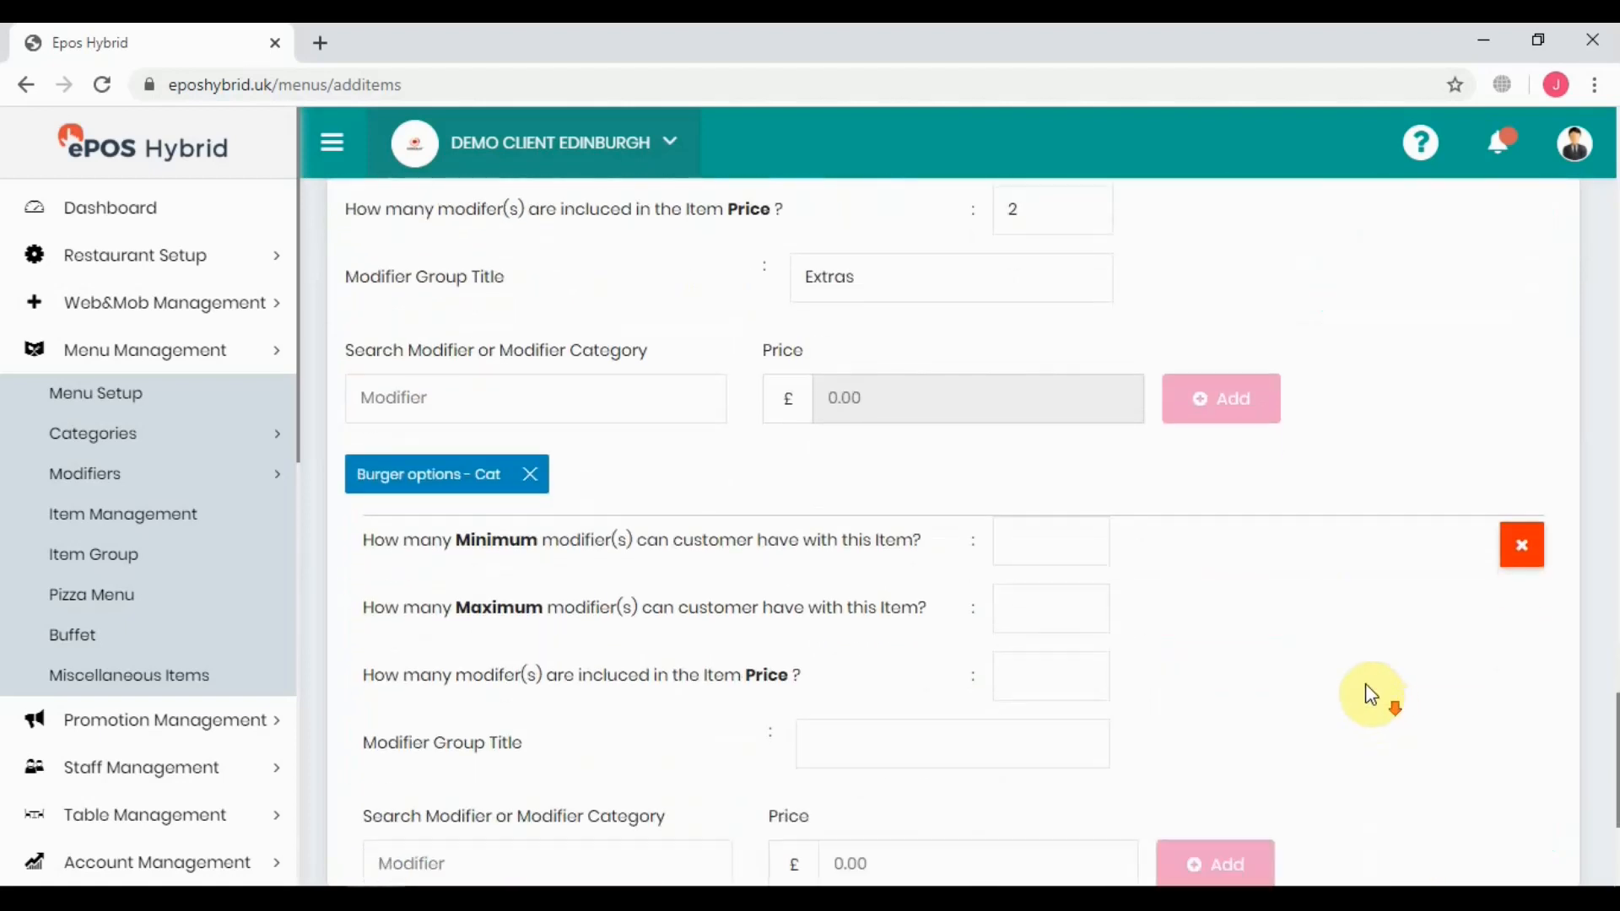
scroll(1372, 694, down, 2)
click(1031, 356)
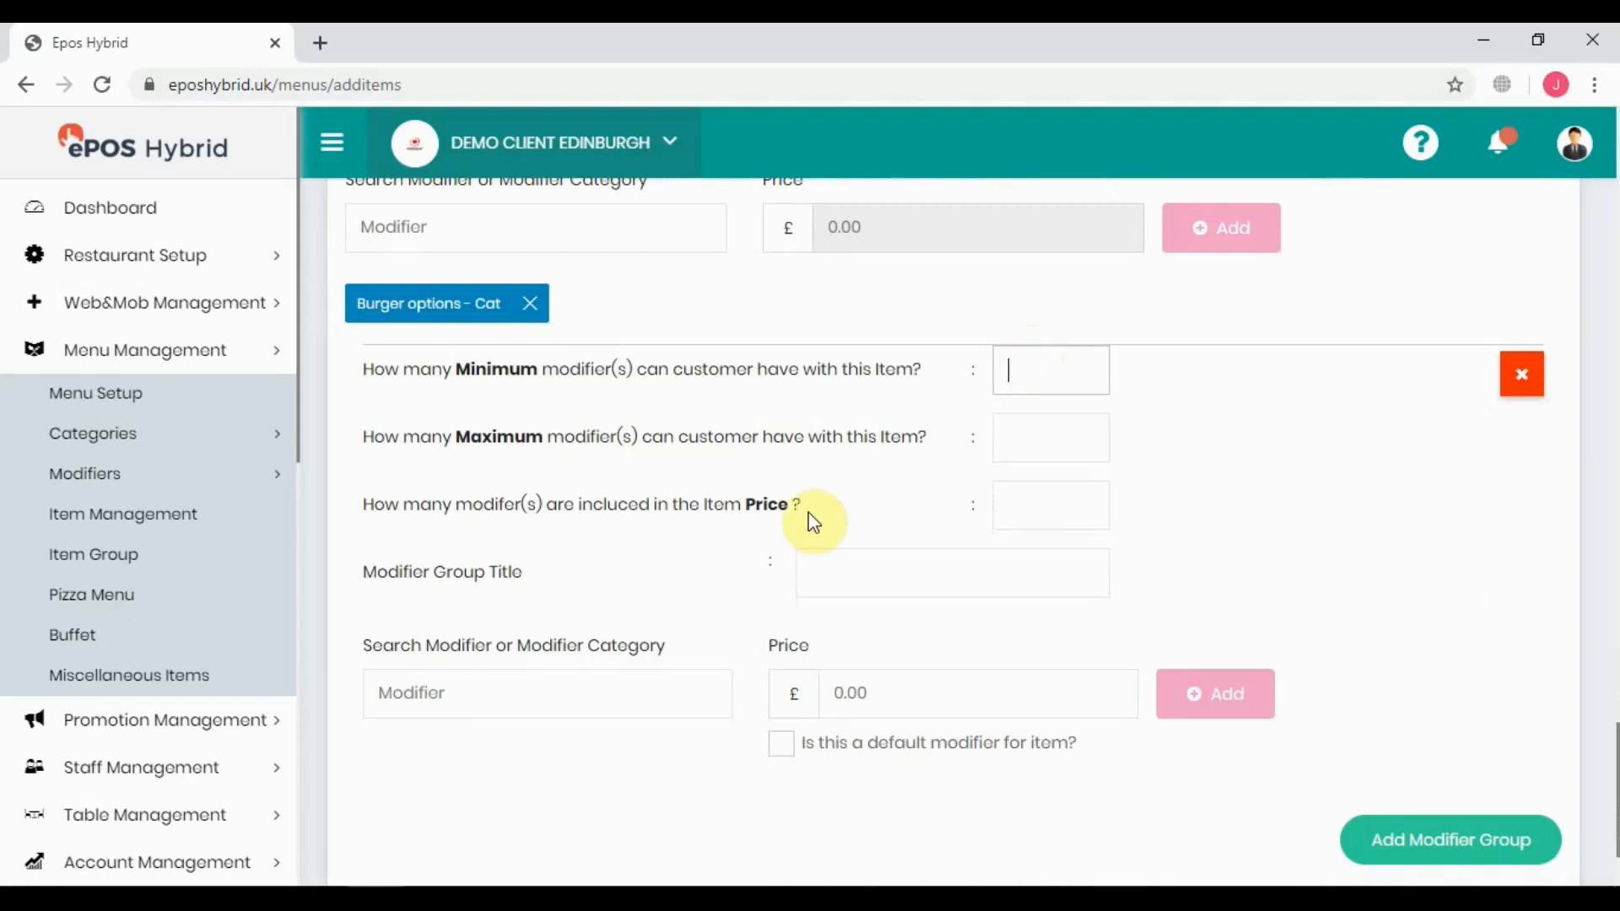
click(808, 573)
text(Sauces)
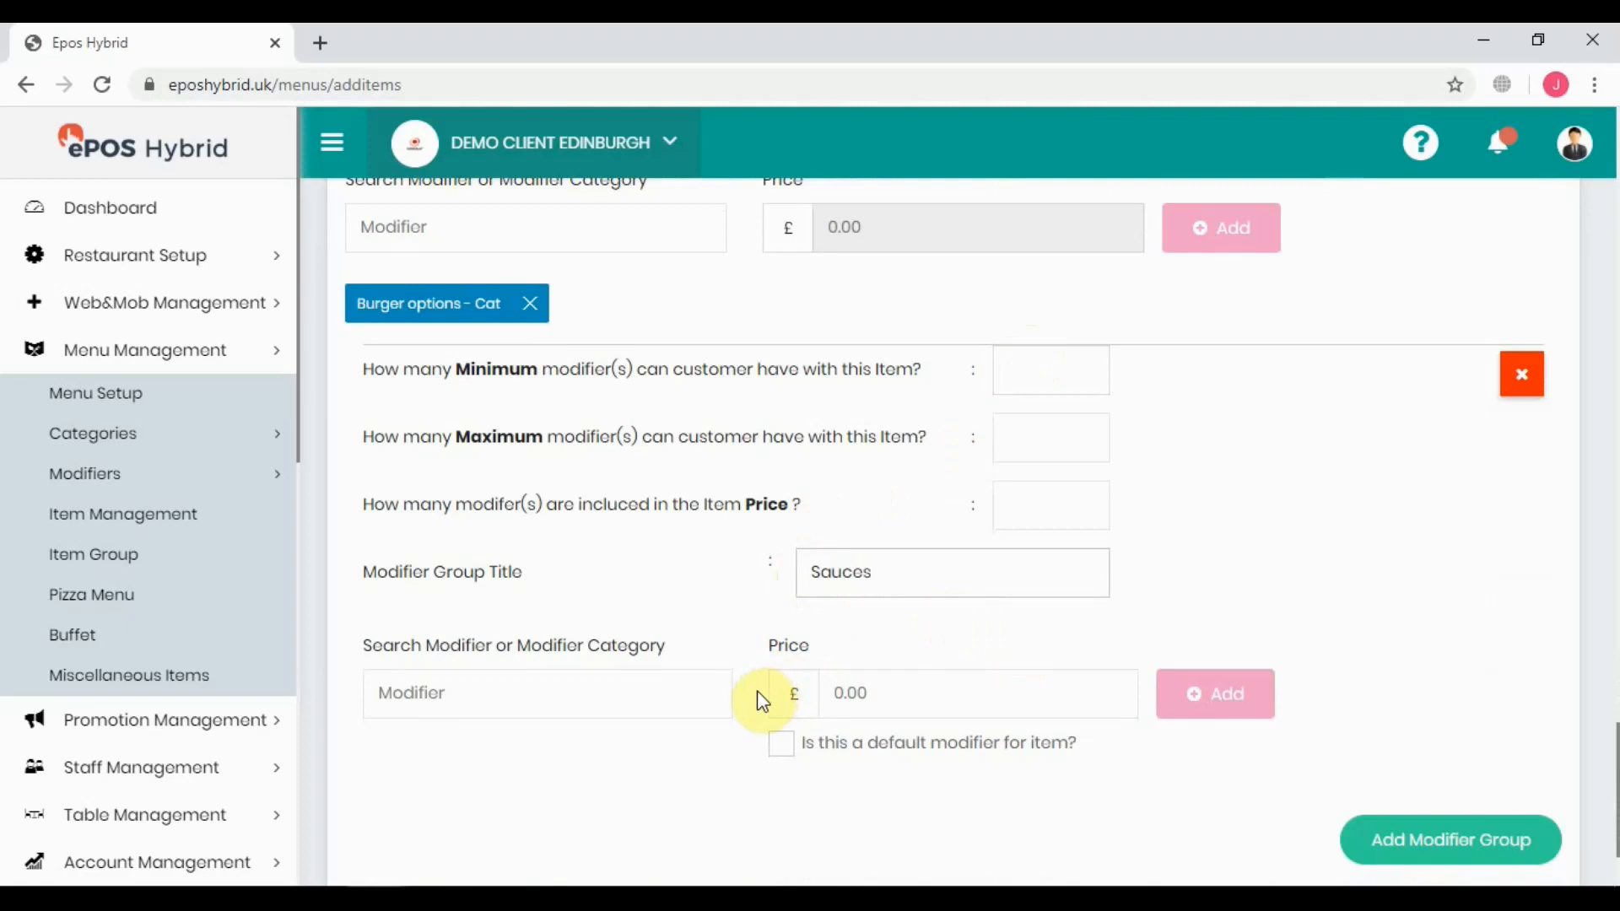
Step: Find the Ketchup modifier and add it to the Sauces group at a price of £0
click(684, 686)
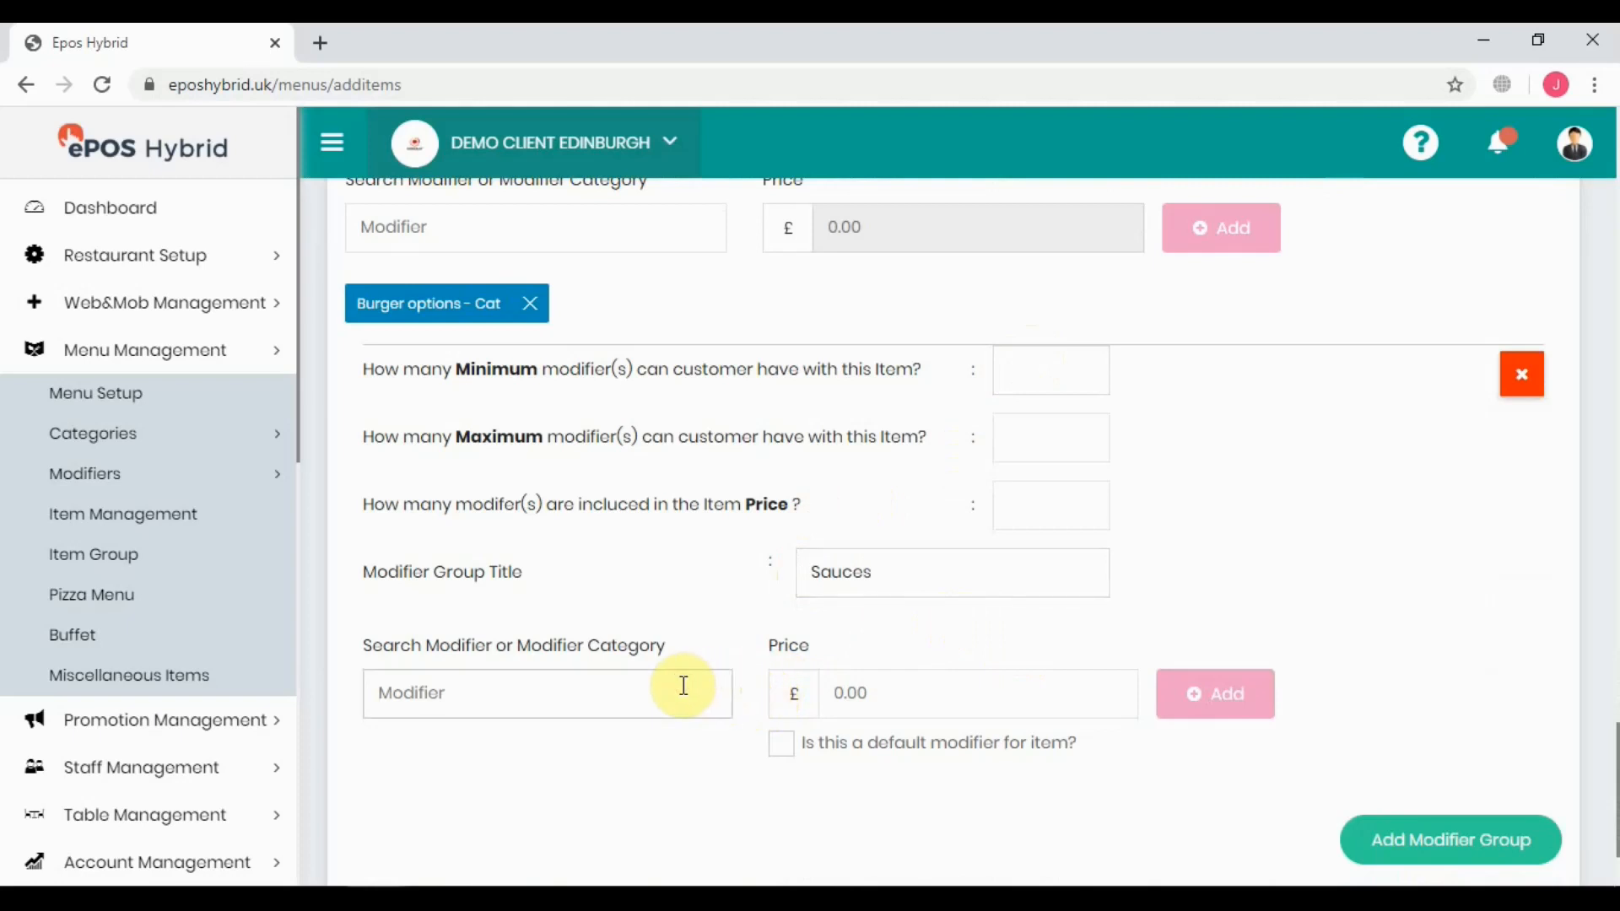
text(ke)
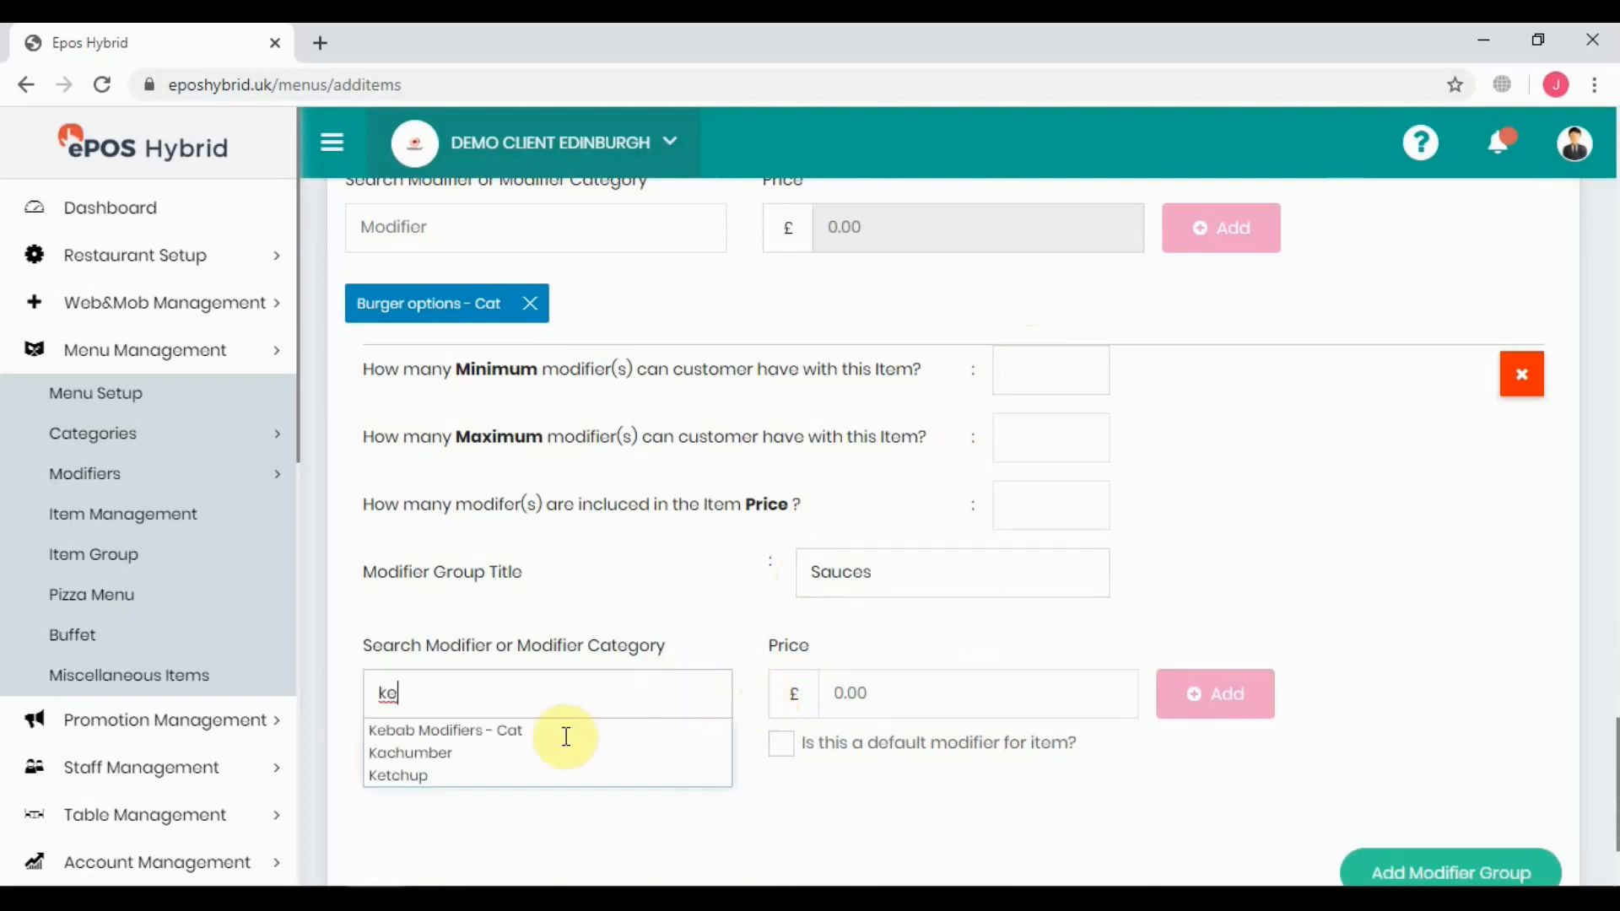
click(449, 777)
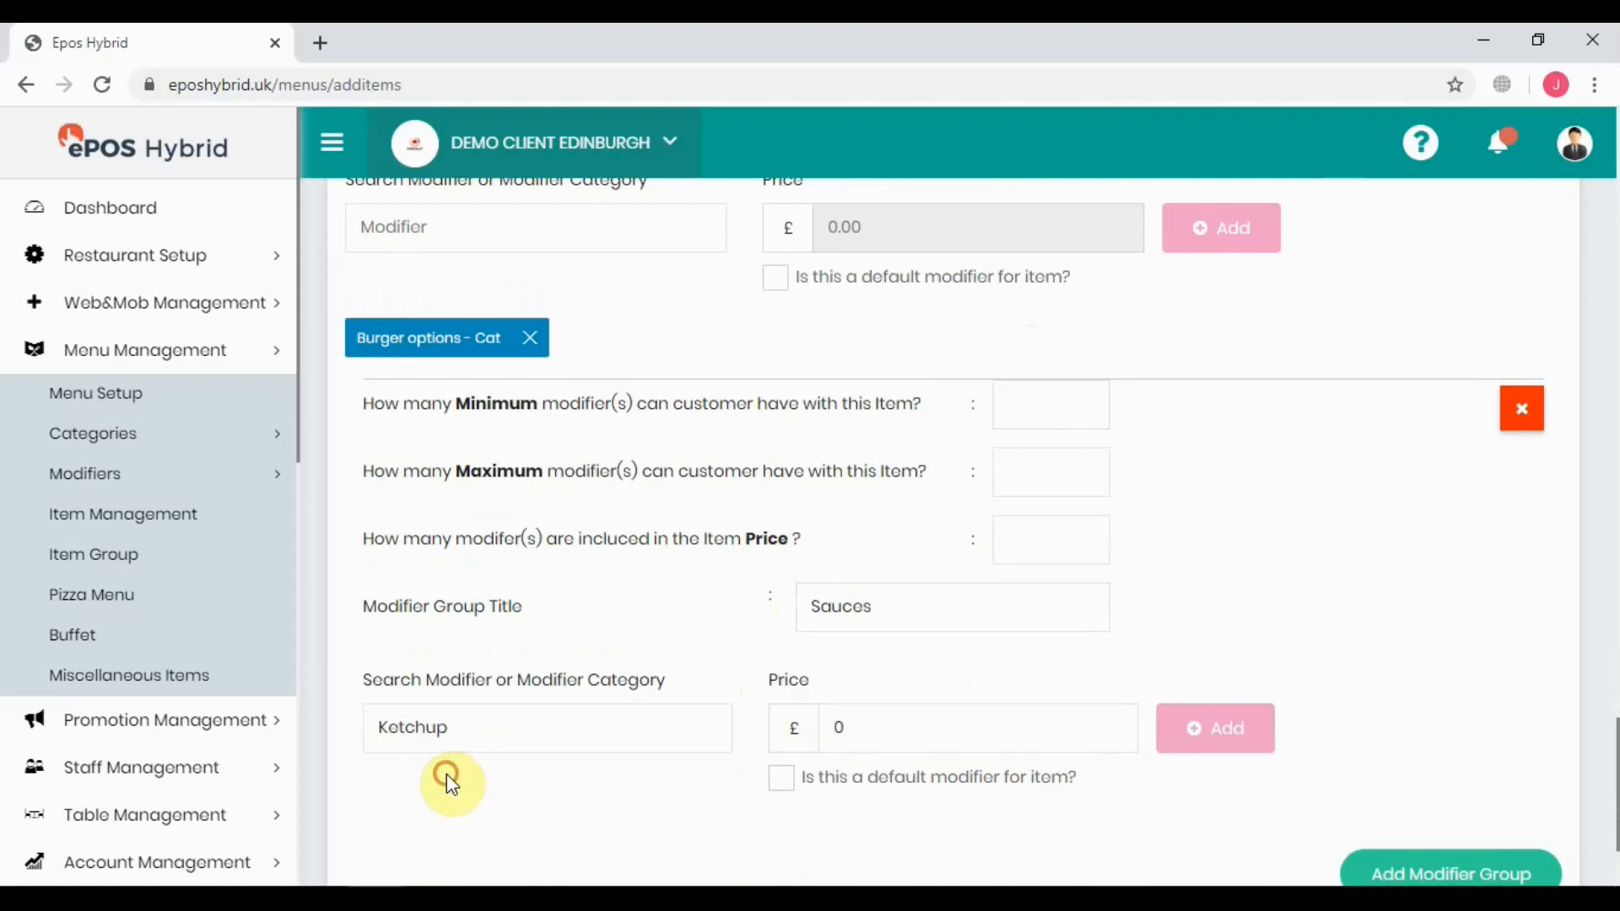
click(1228, 739)
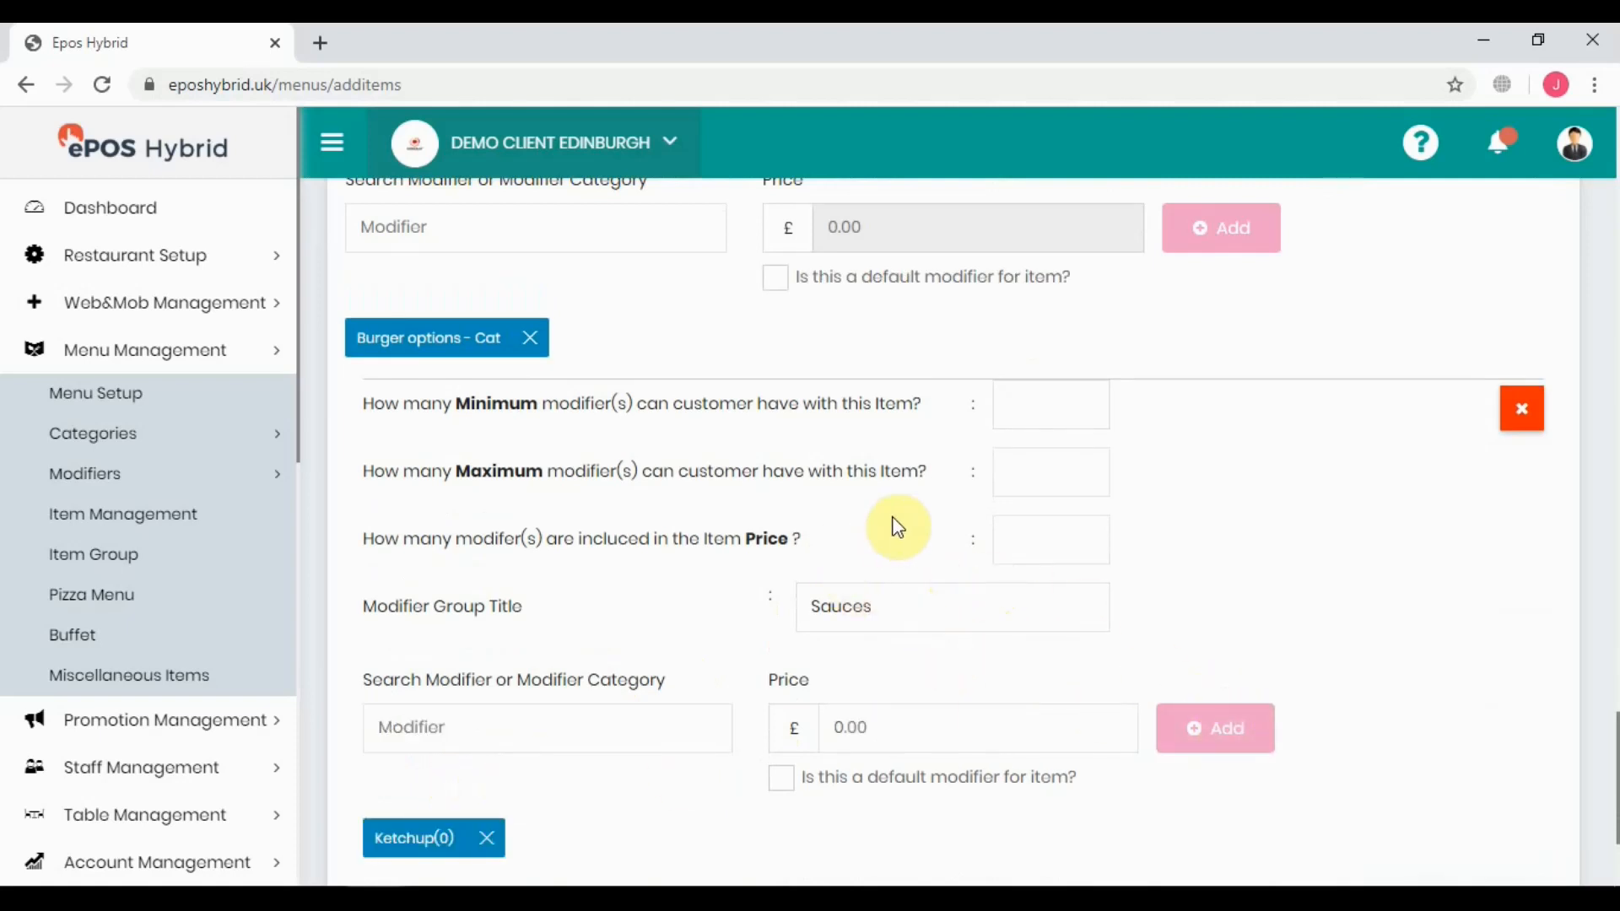
Step: Set the Sauces group's limits to minimum 0, maximum 5 and 0 modifiers included in the item price
click(1016, 409)
text(0)
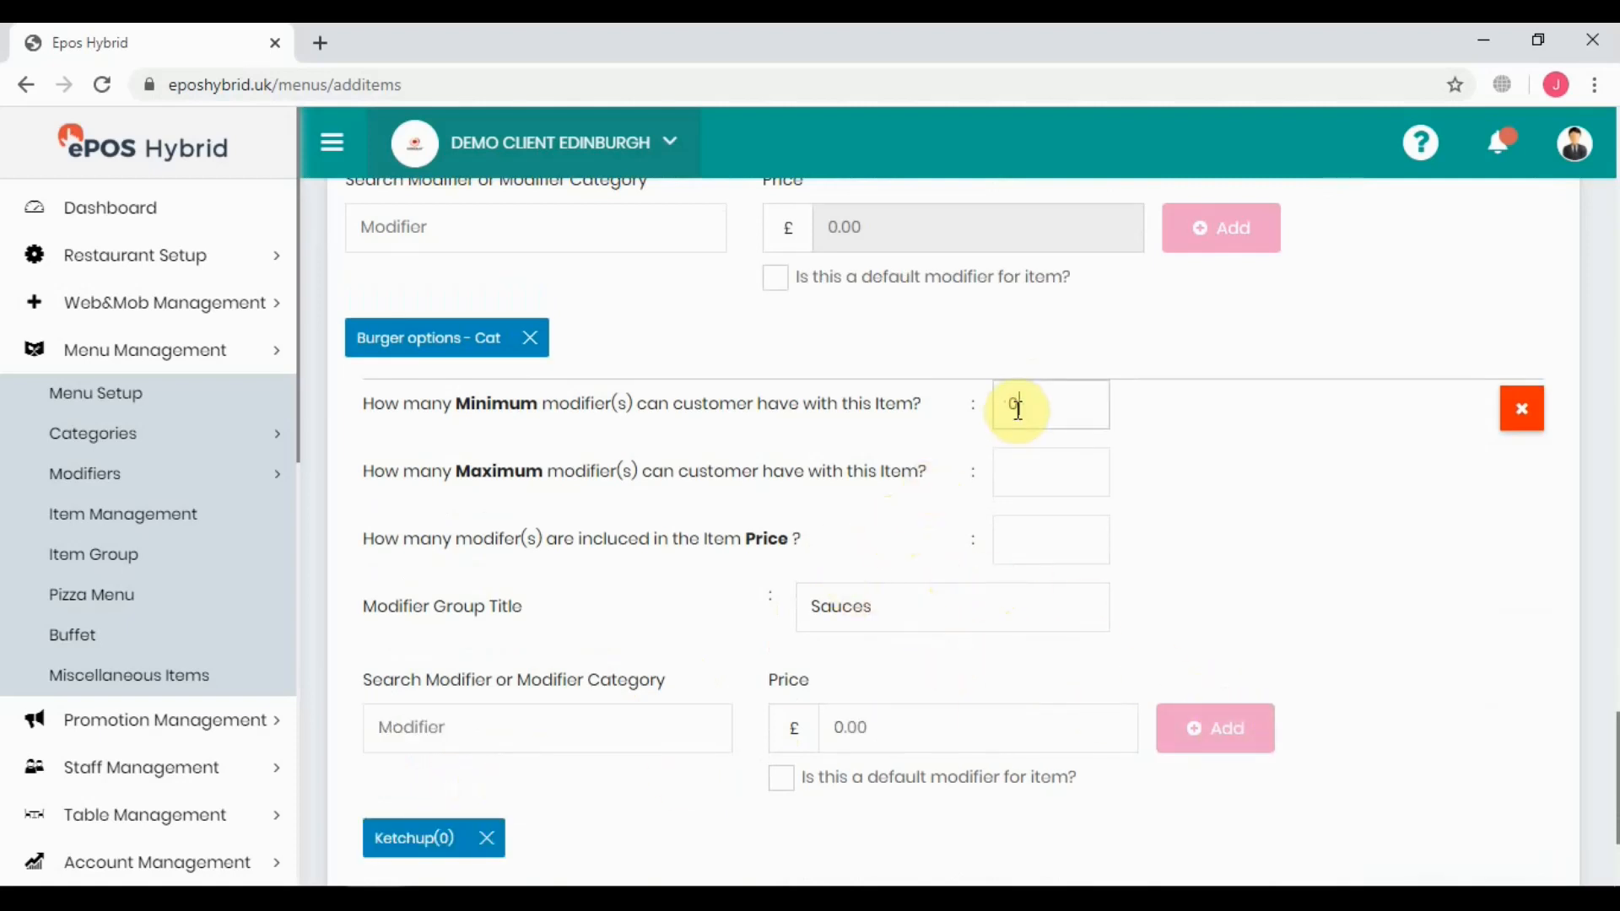
click(1061, 464)
text(5)
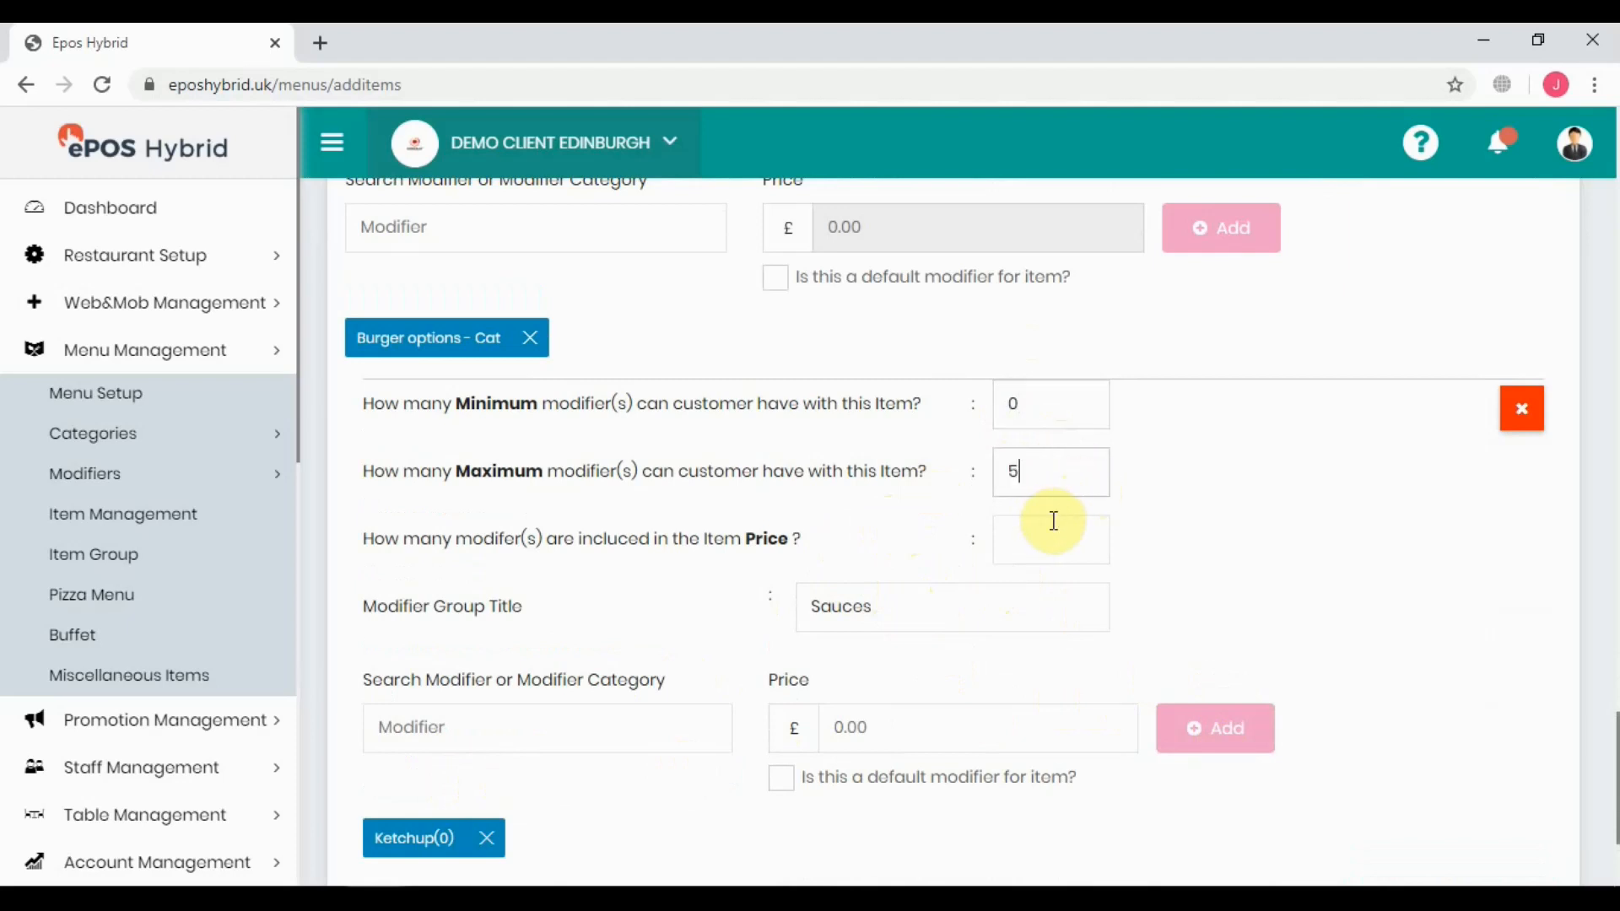
click(1059, 543)
text(0)
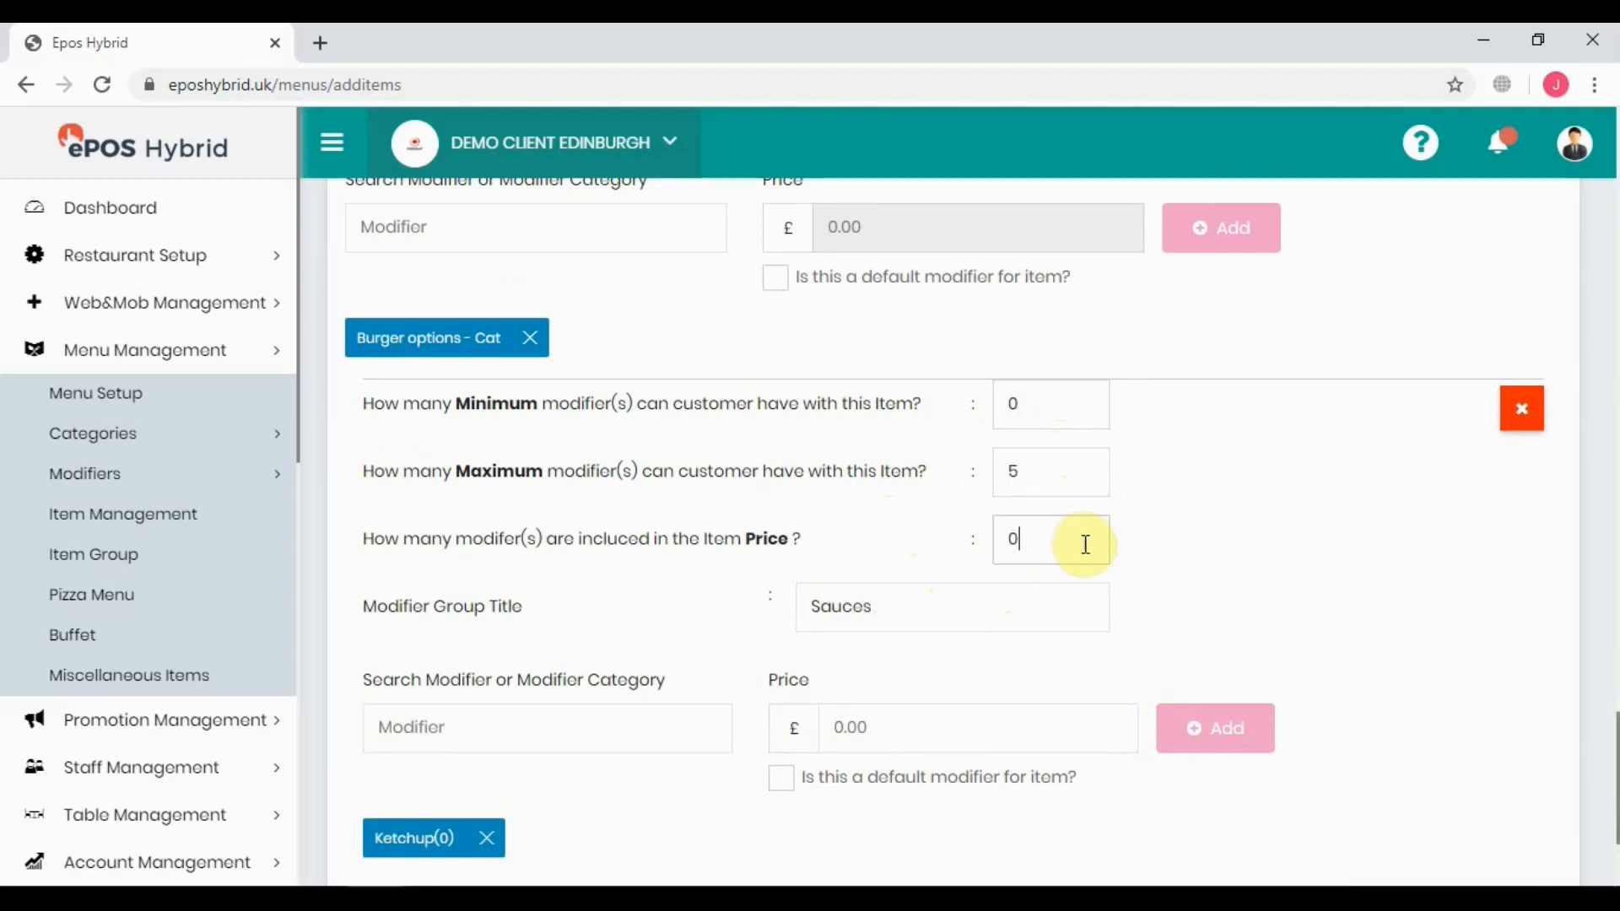
Step: Check through the completed Burger item form and submit it as a new item
scroll(1085, 543, down, 2)
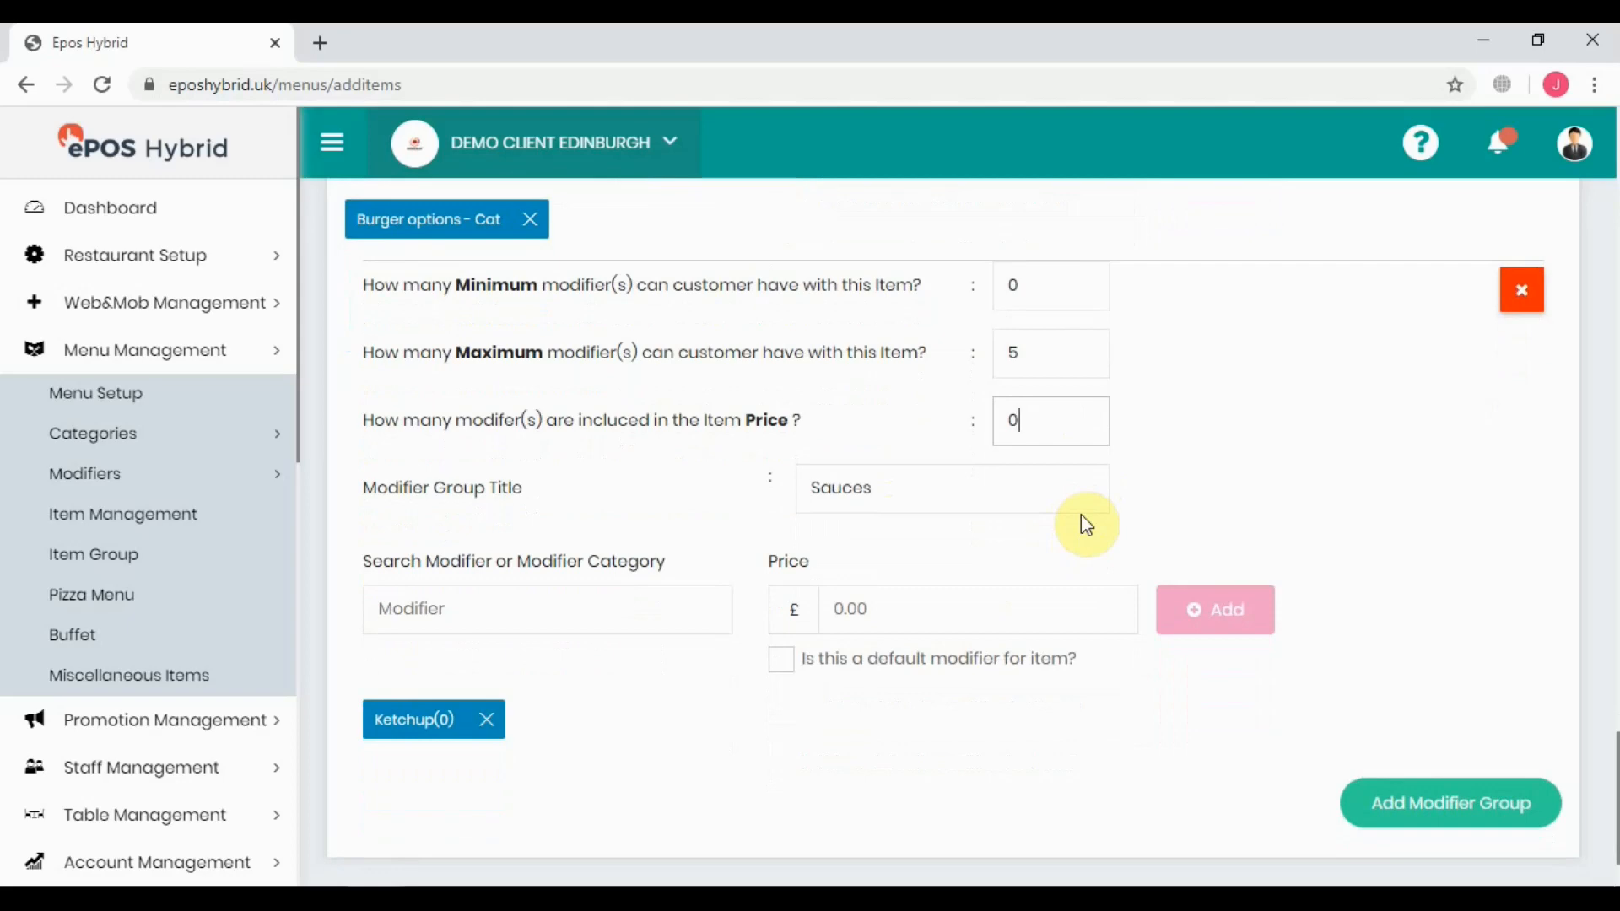
scroll(1052, 695, down, 2)
scroll(1052, 694, up, 12)
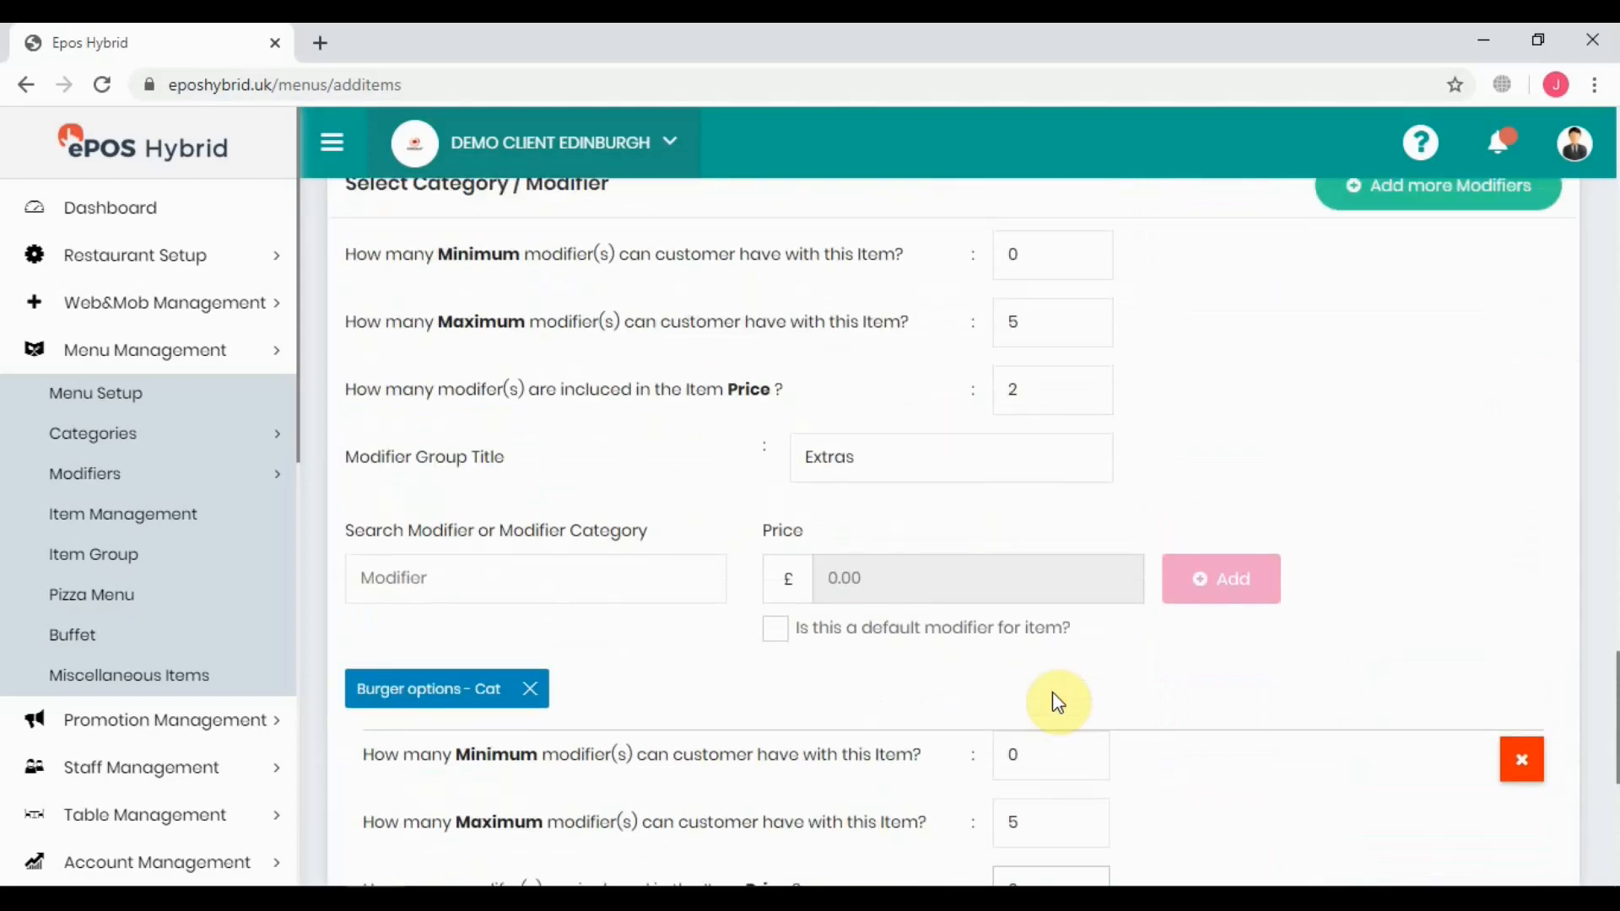
scroll(1059, 701, up, 20)
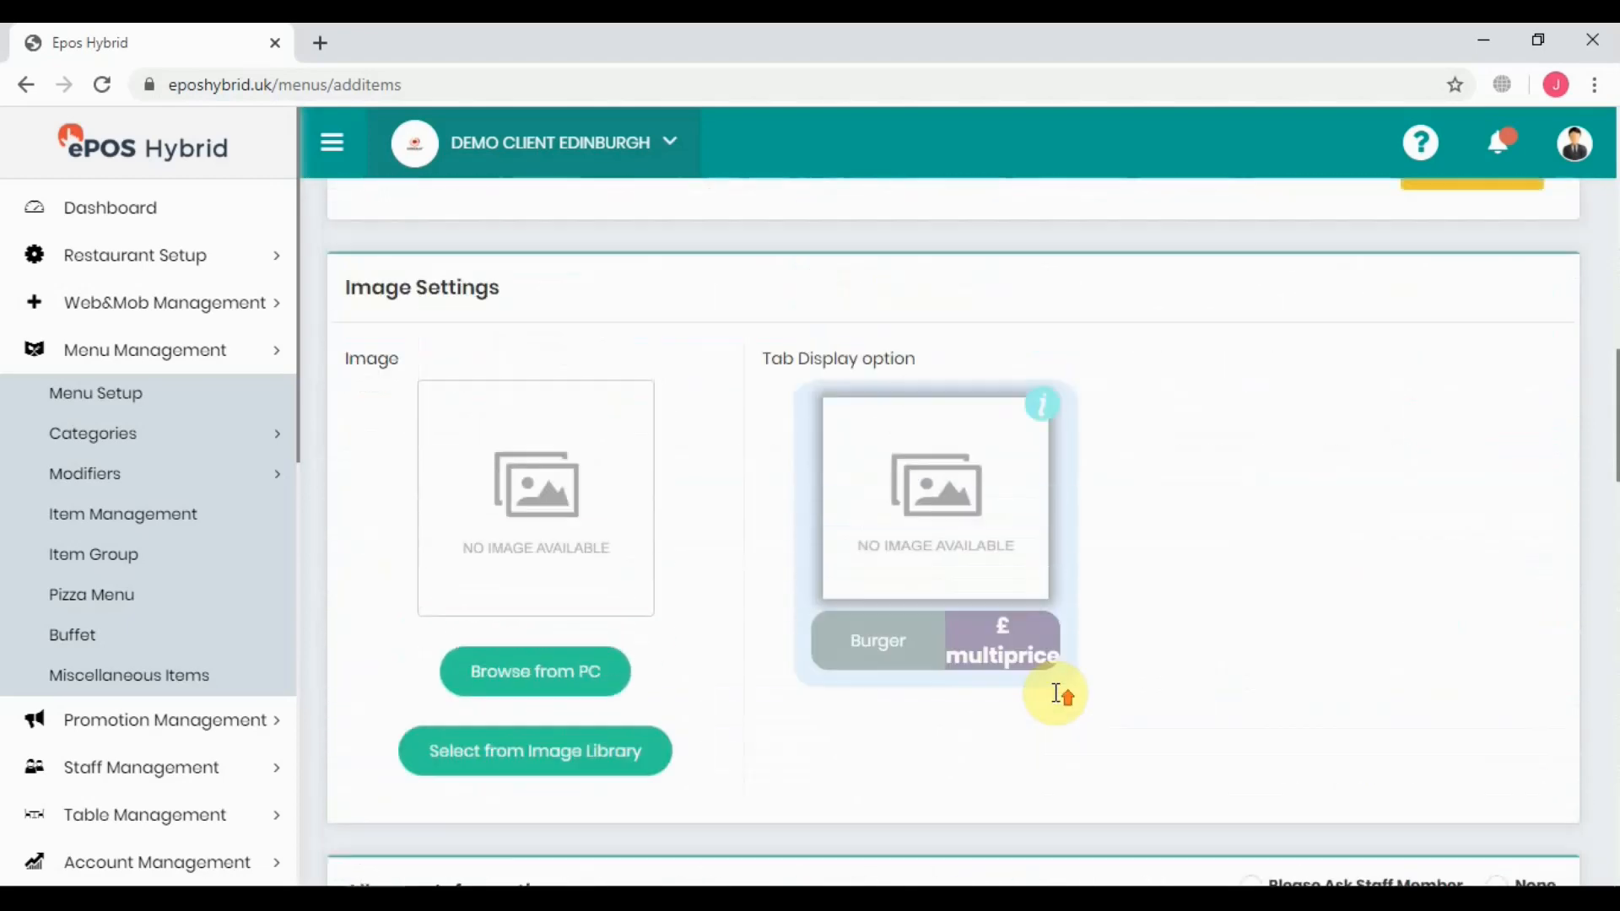
scroll(1060, 698, up, 10)
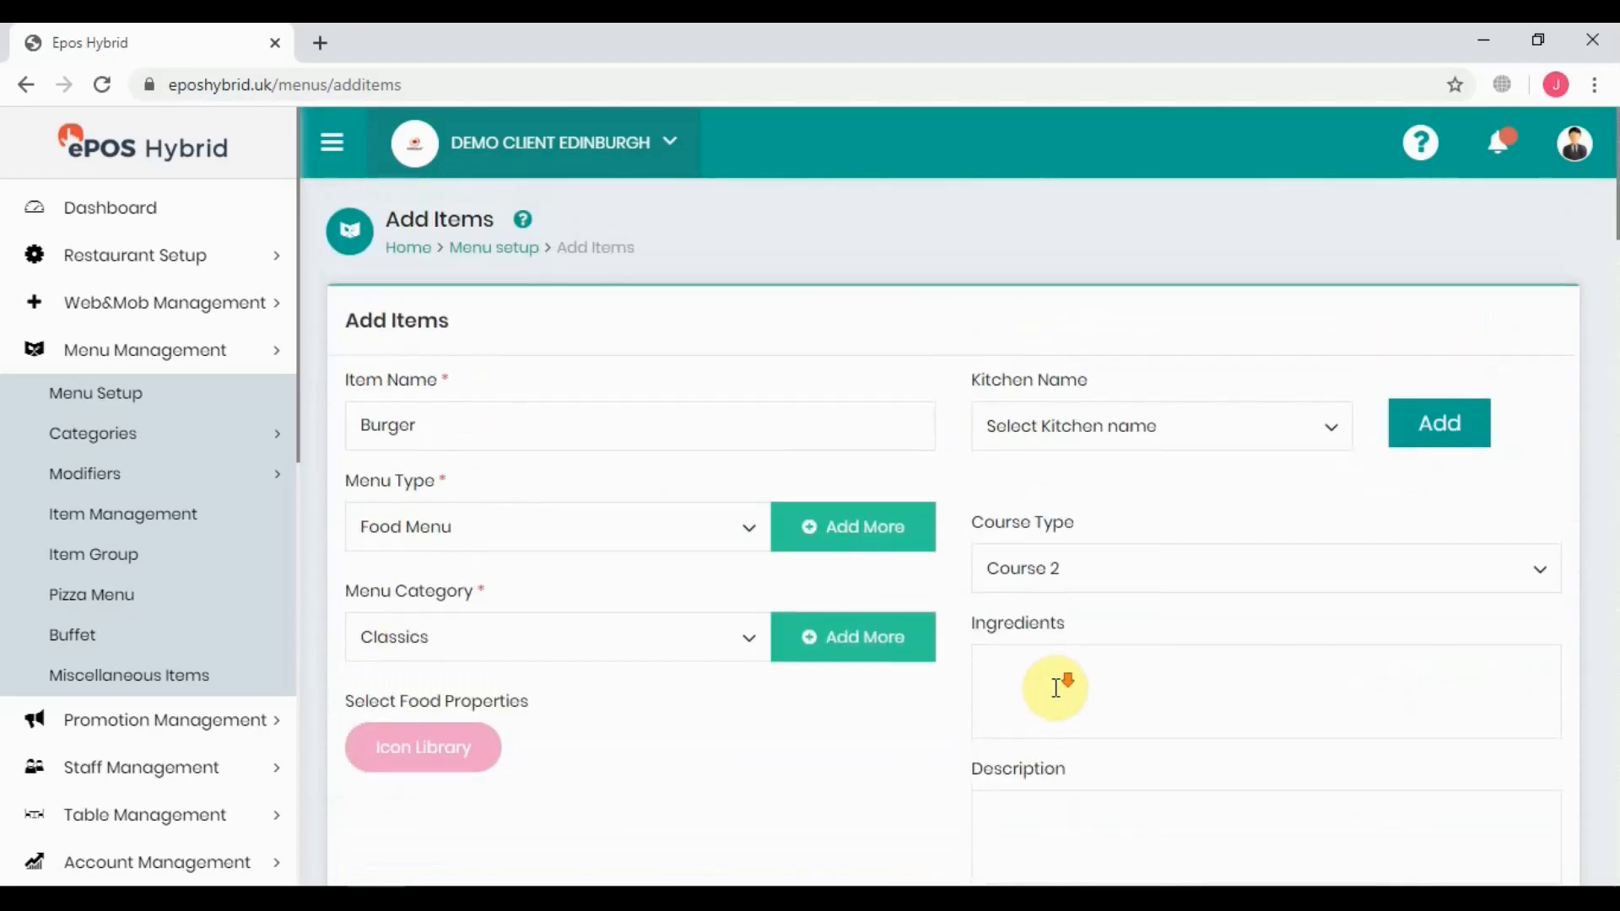
scroll(1064, 699, down, 12)
scroll(1063, 699, down, 20)
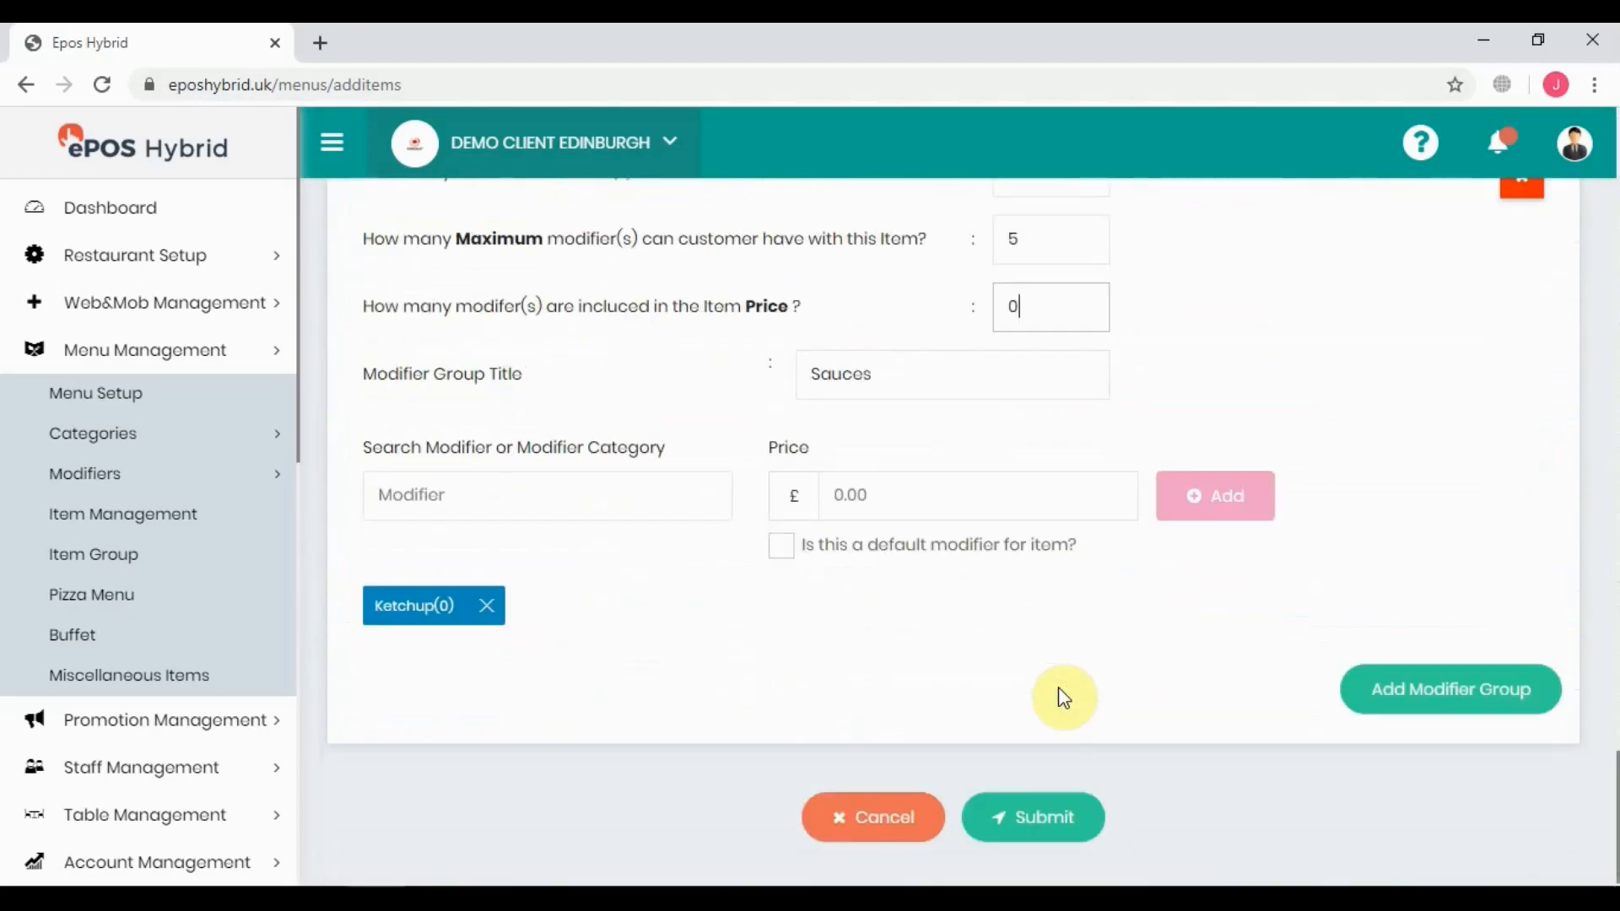
click(1050, 823)
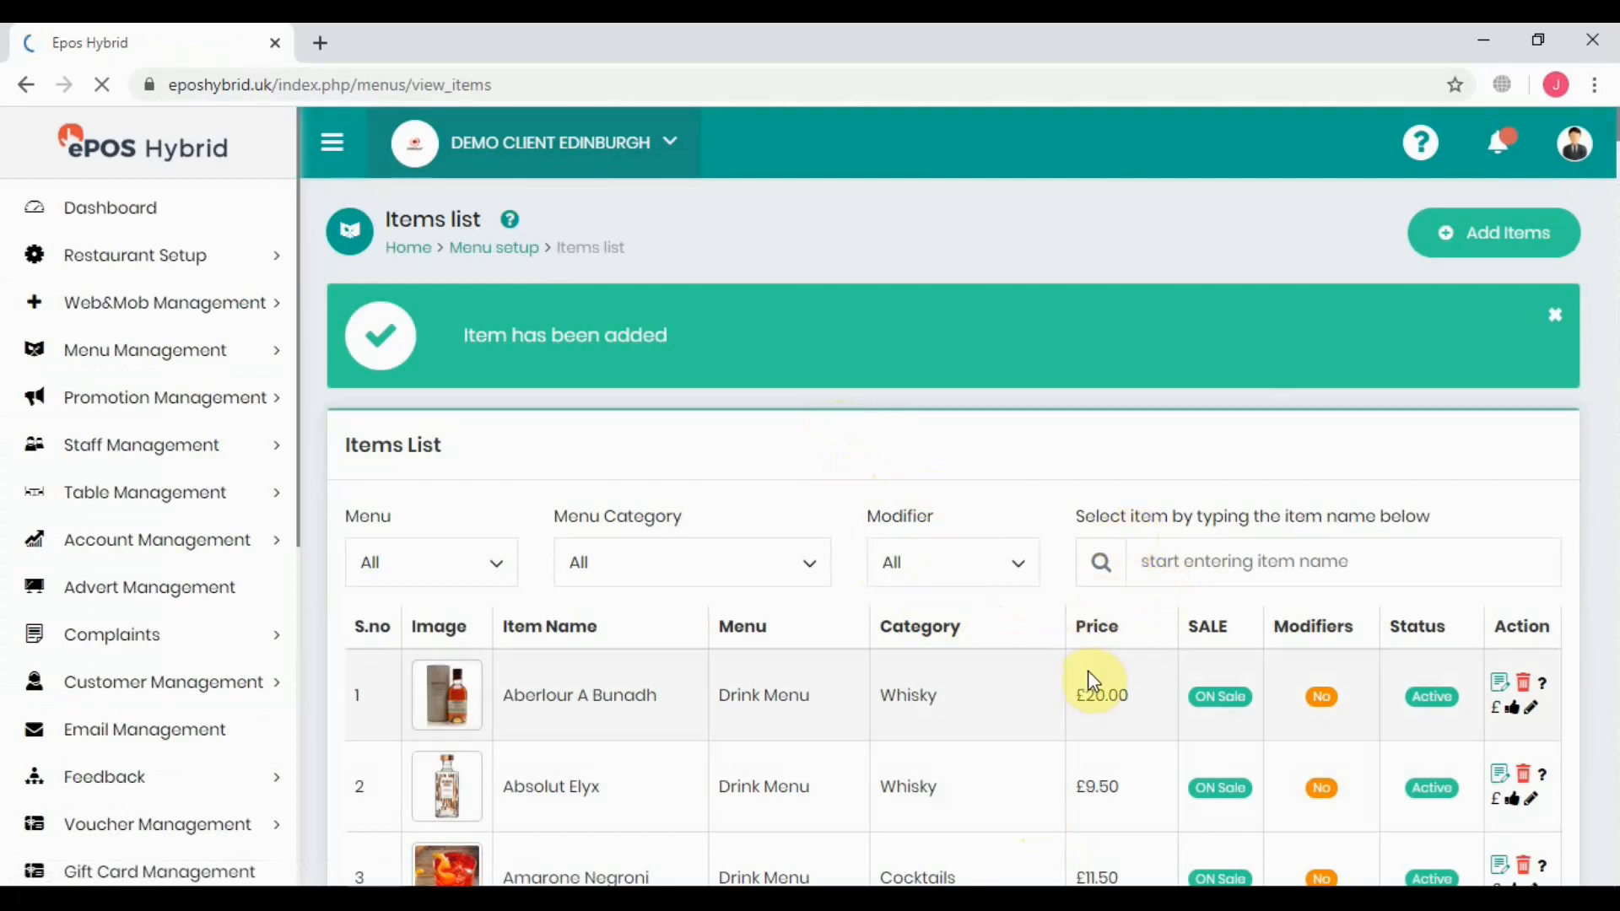
Step: Search the items list for "burger" and open the Burger item for editing
scroll(1143, 677, down, 1)
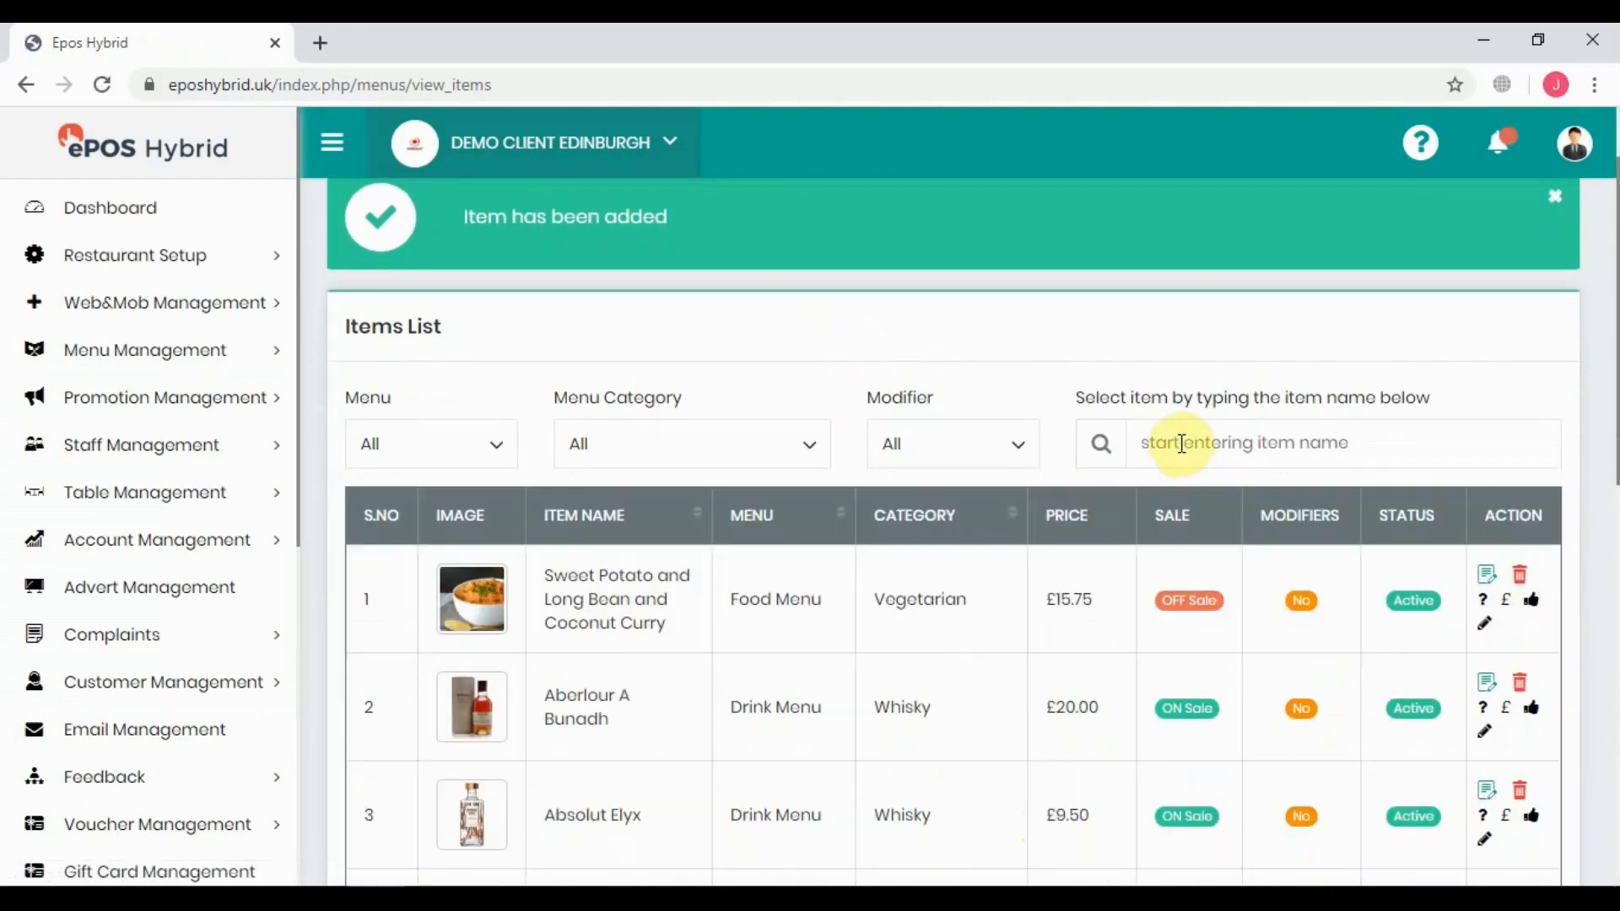
click(1182, 443)
text(burger)
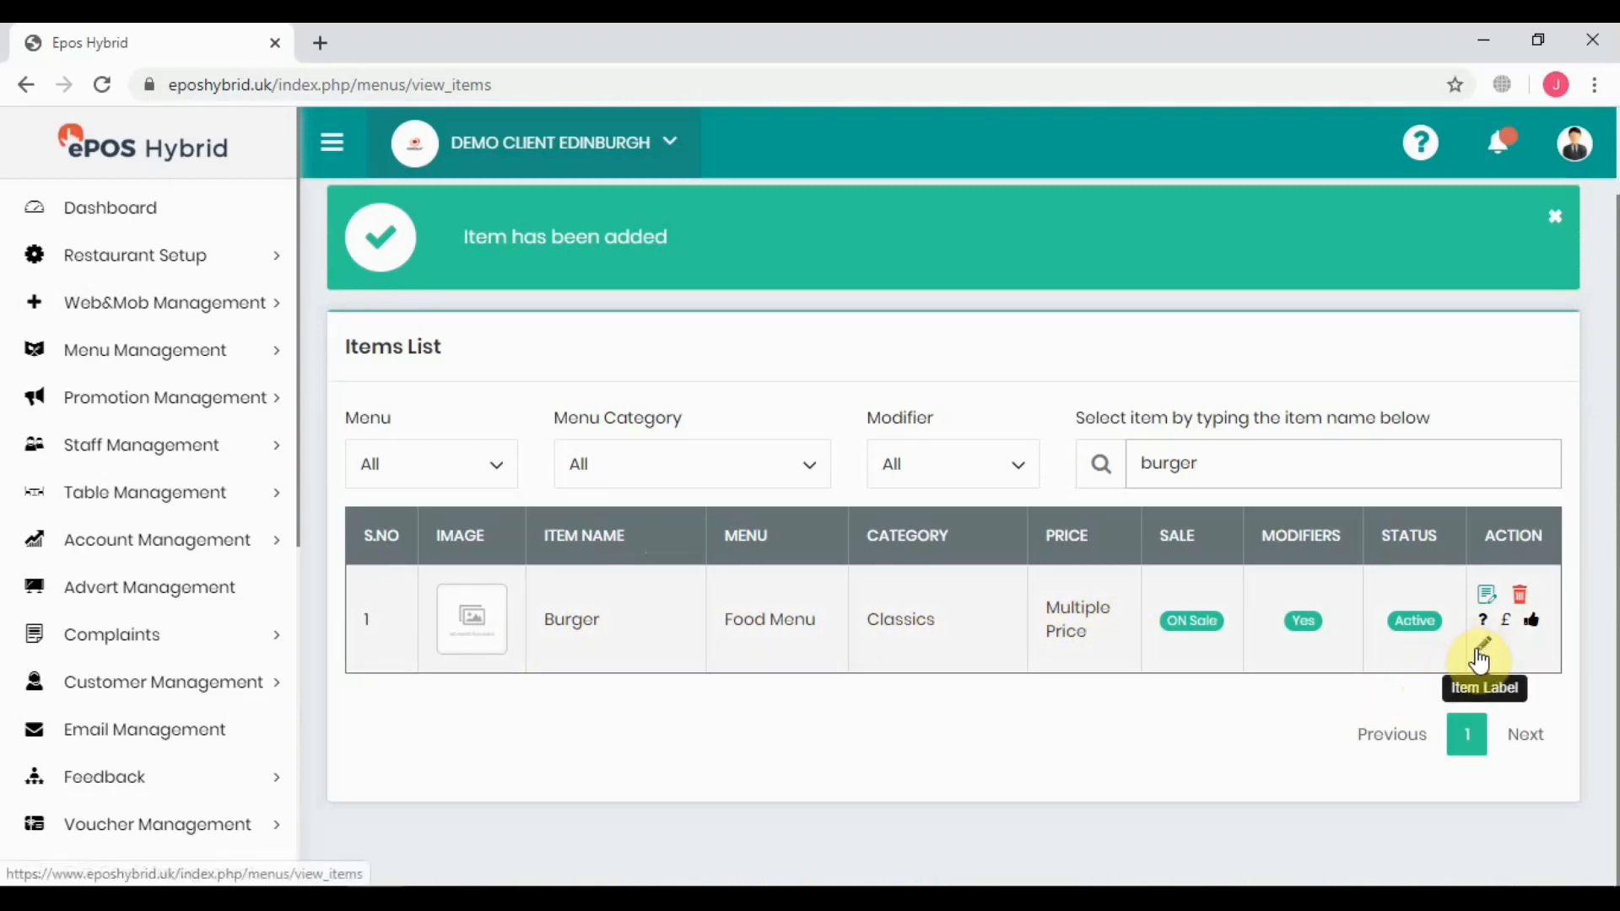
click(1489, 601)
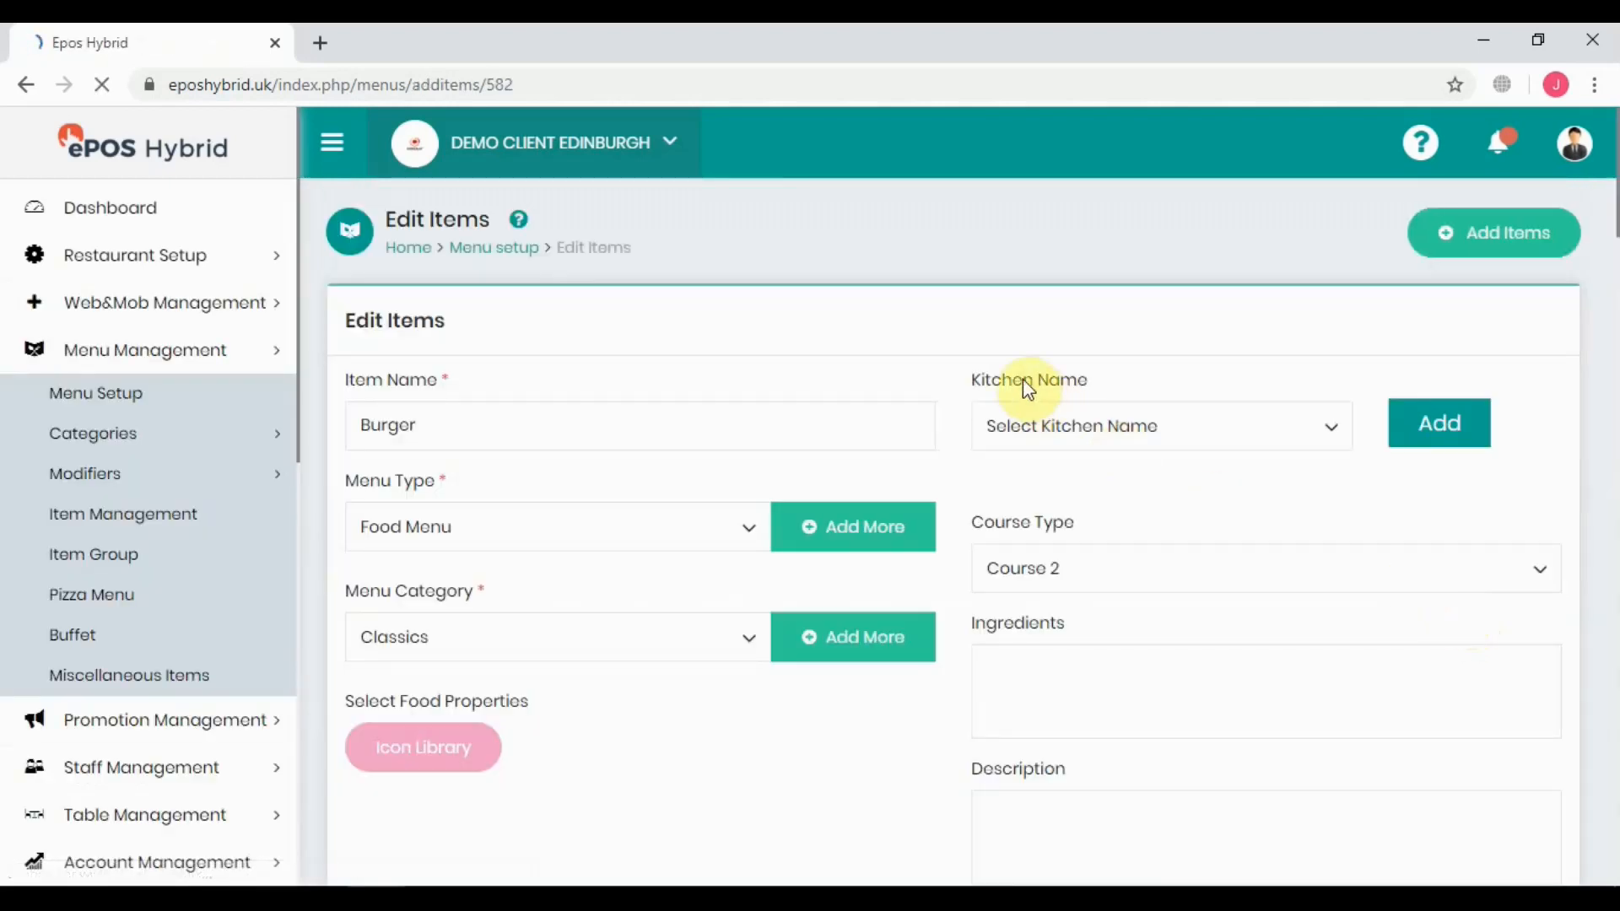
Step: Add the Mayonnaise modifier at £0 to the Burger's Sauces group and update the item
scroll(763, 427, down, 20)
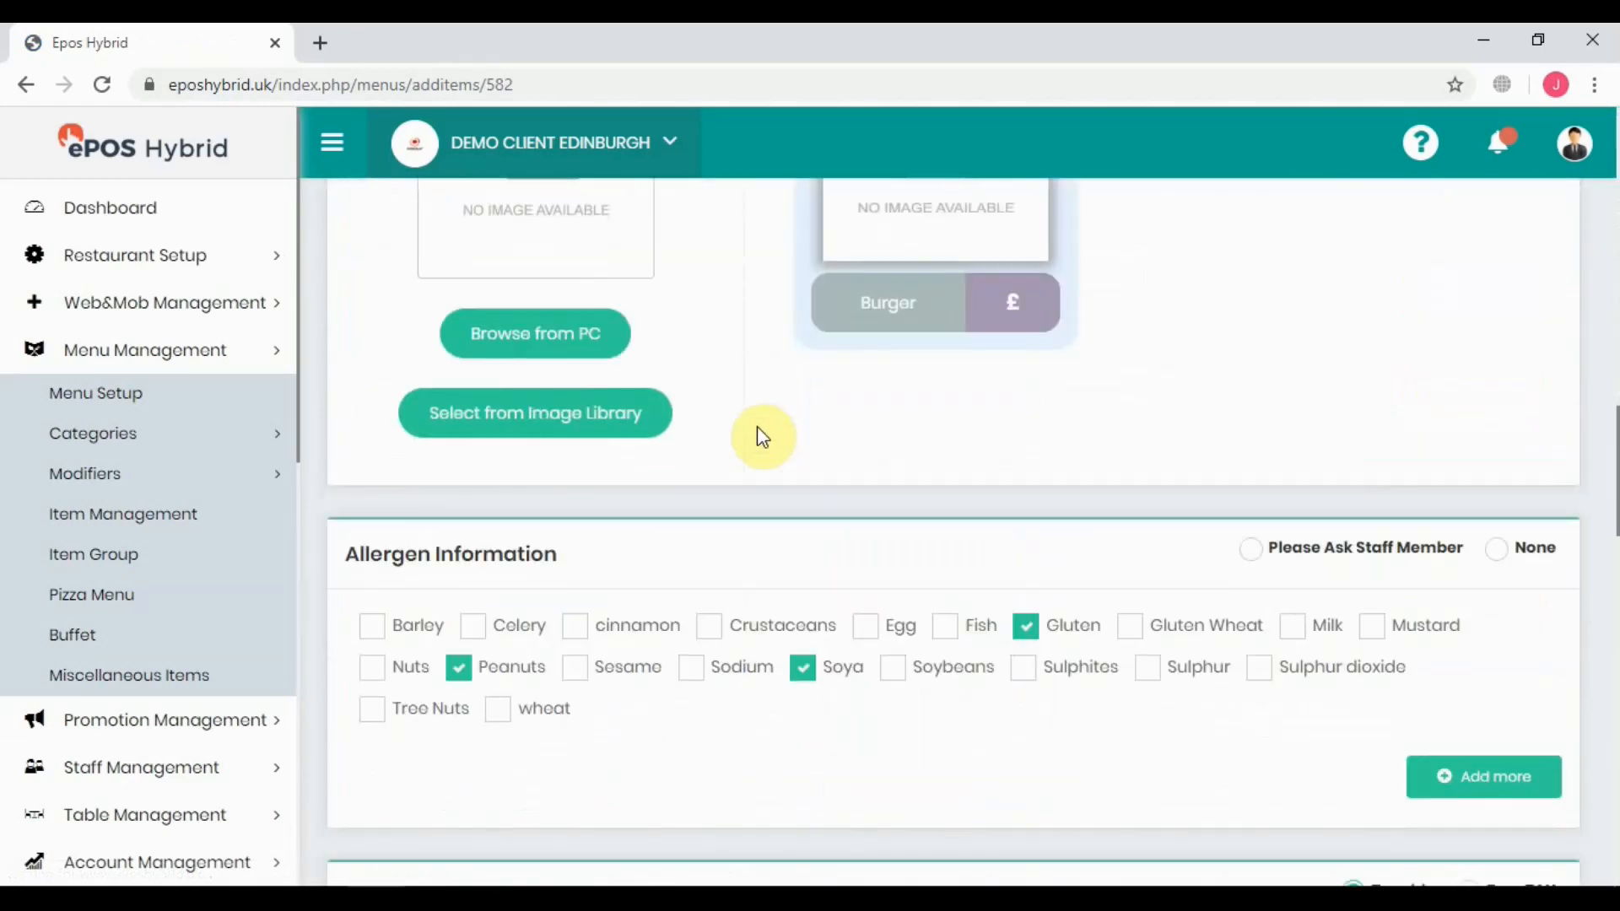
scroll(757, 429, down, 8)
scroll(757, 427, down, 14)
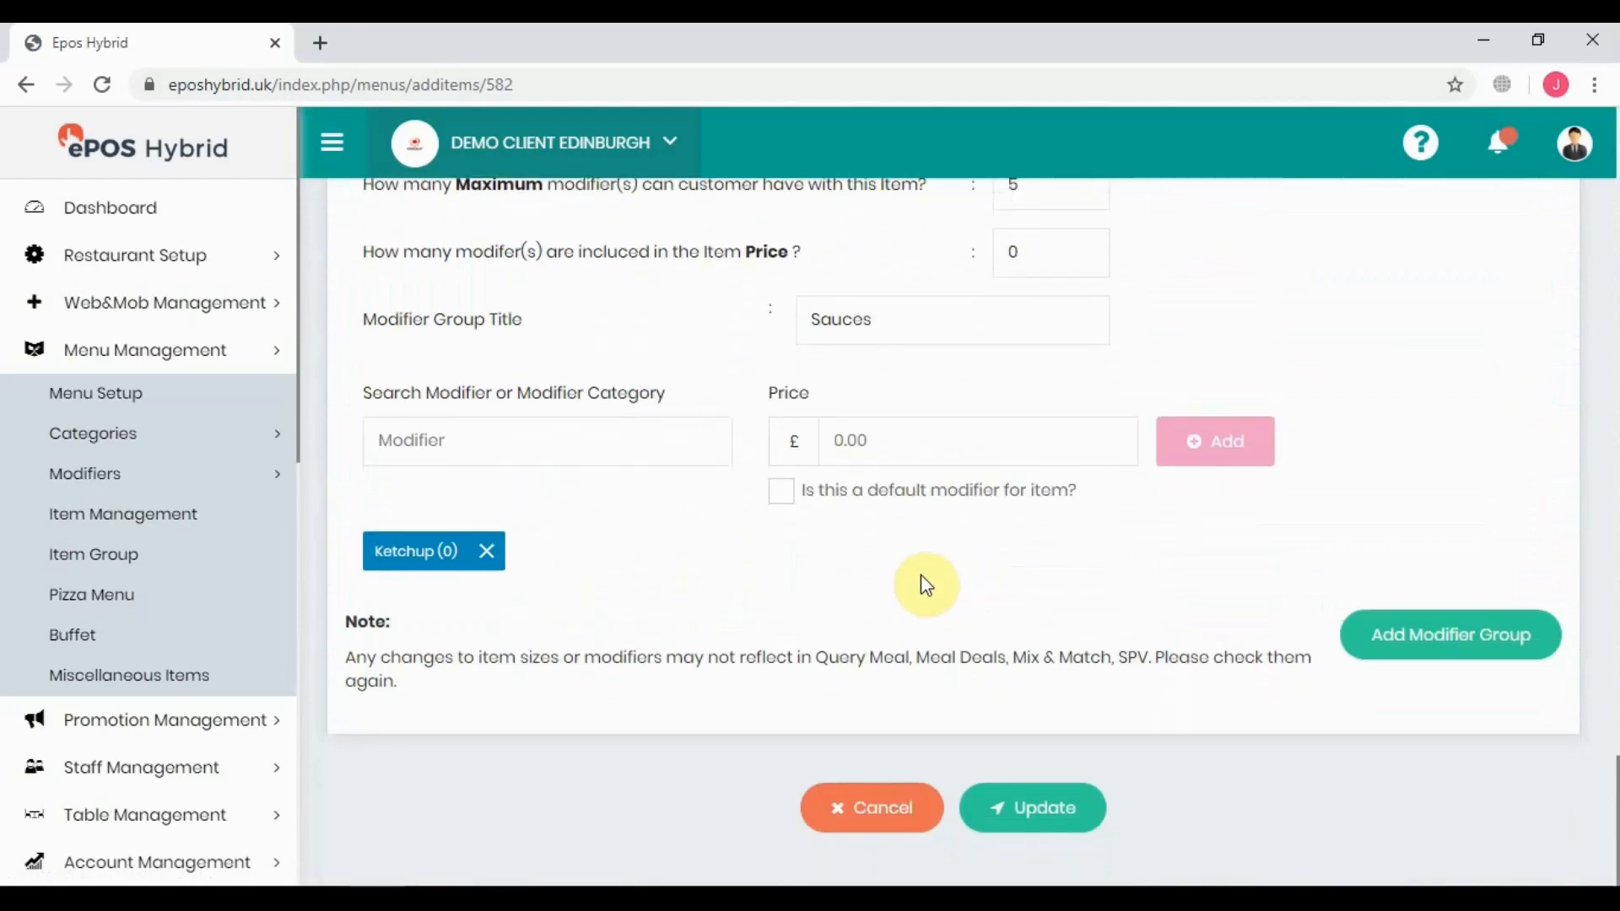
click(486, 459)
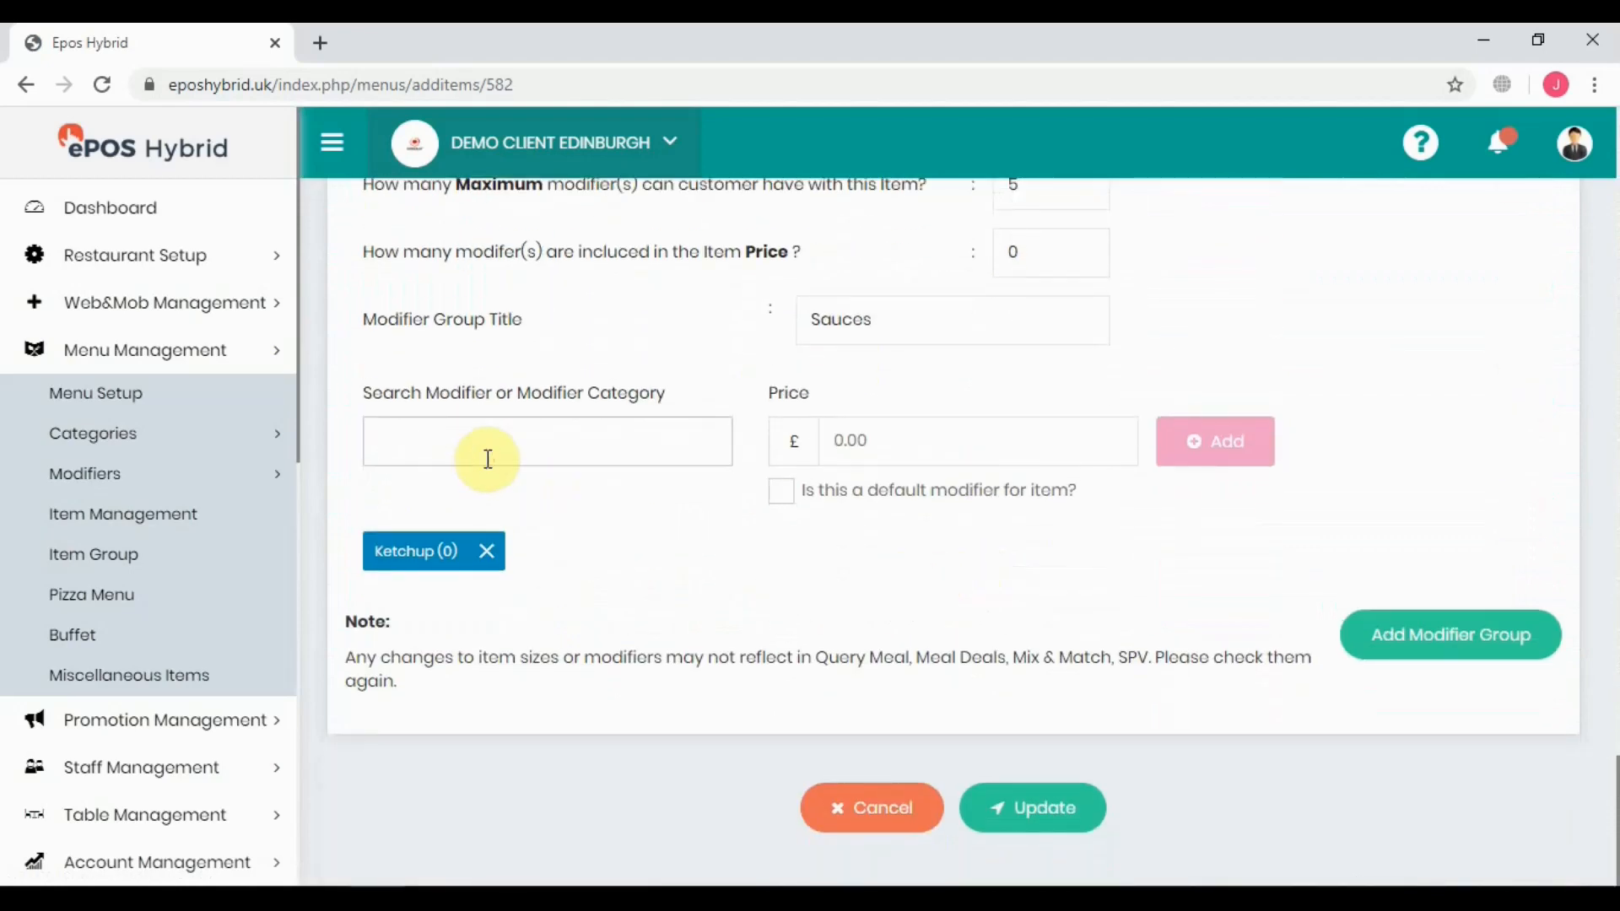
text(Ma)
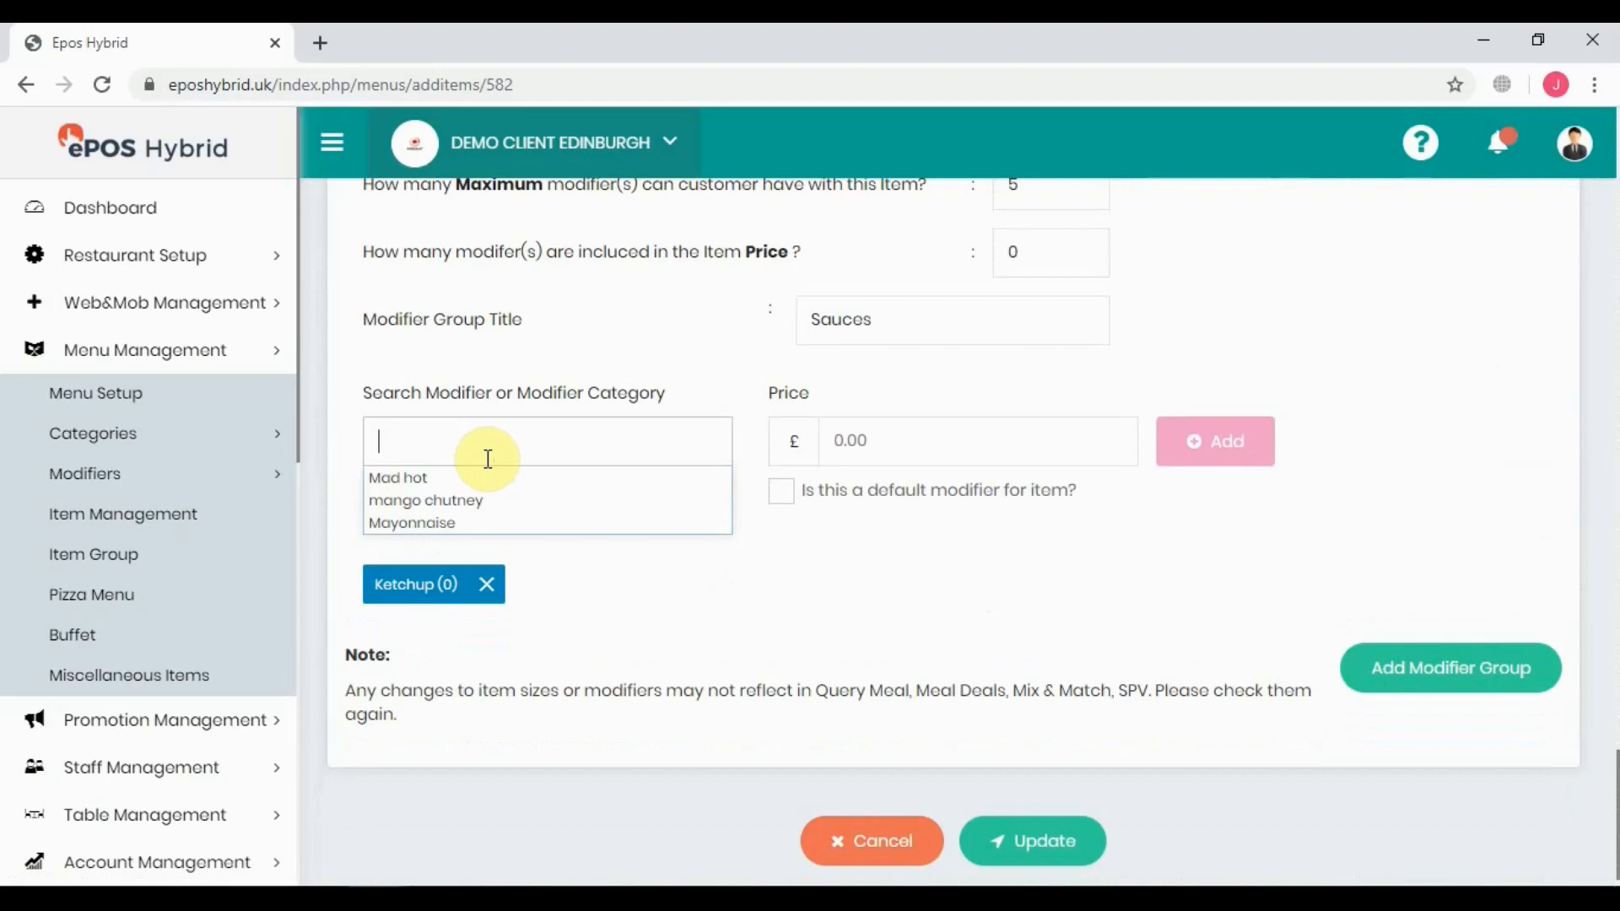
click(440, 524)
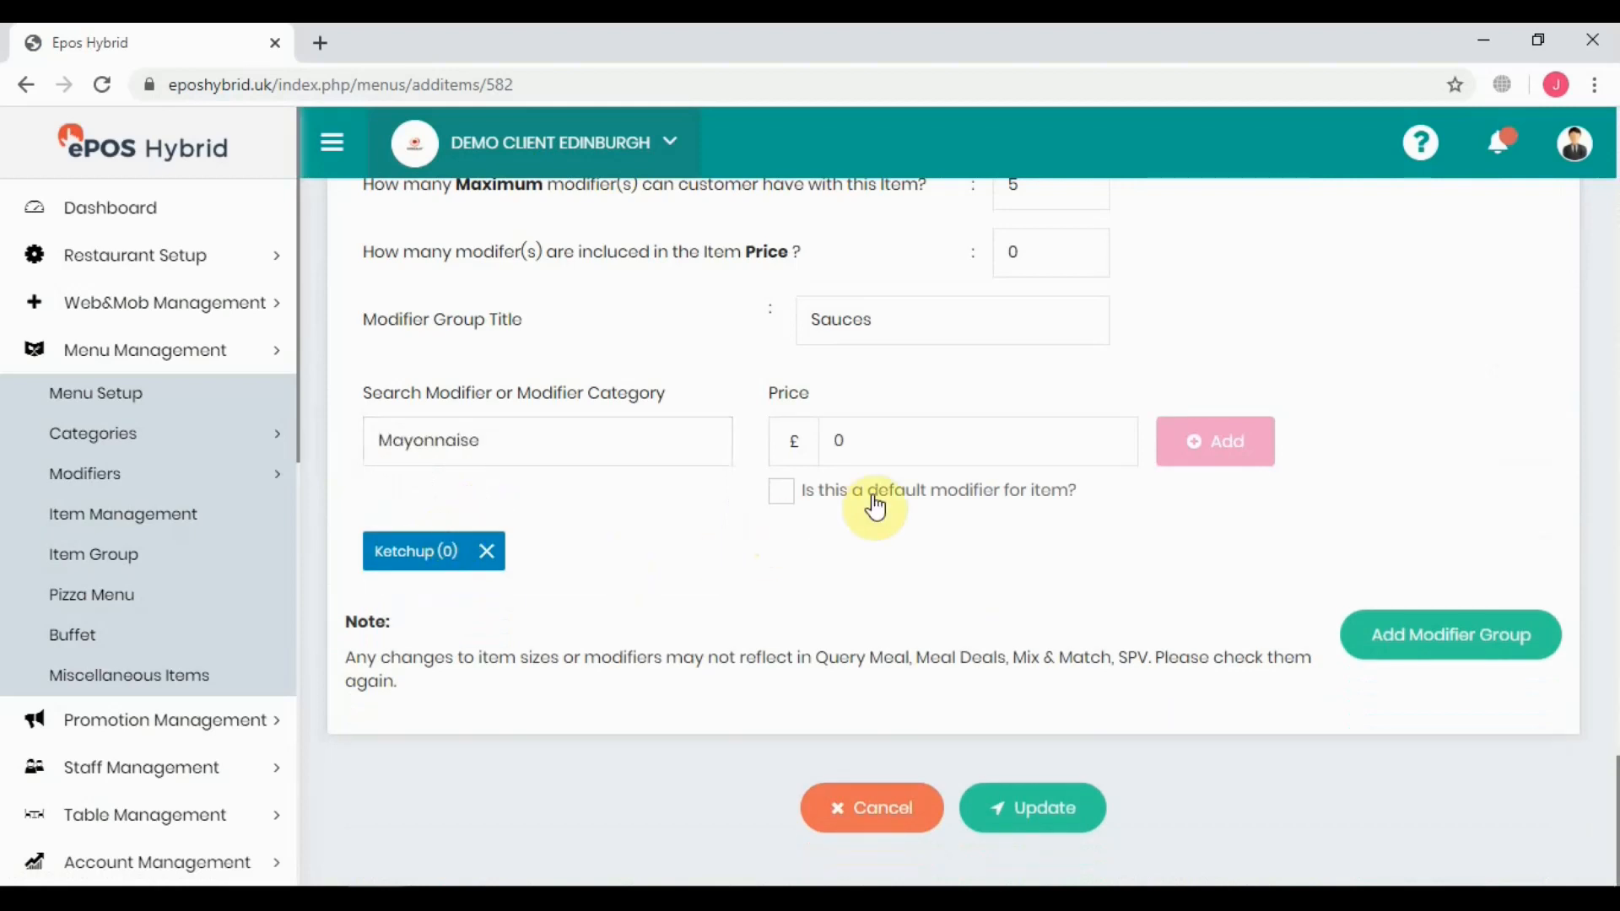
click(1225, 449)
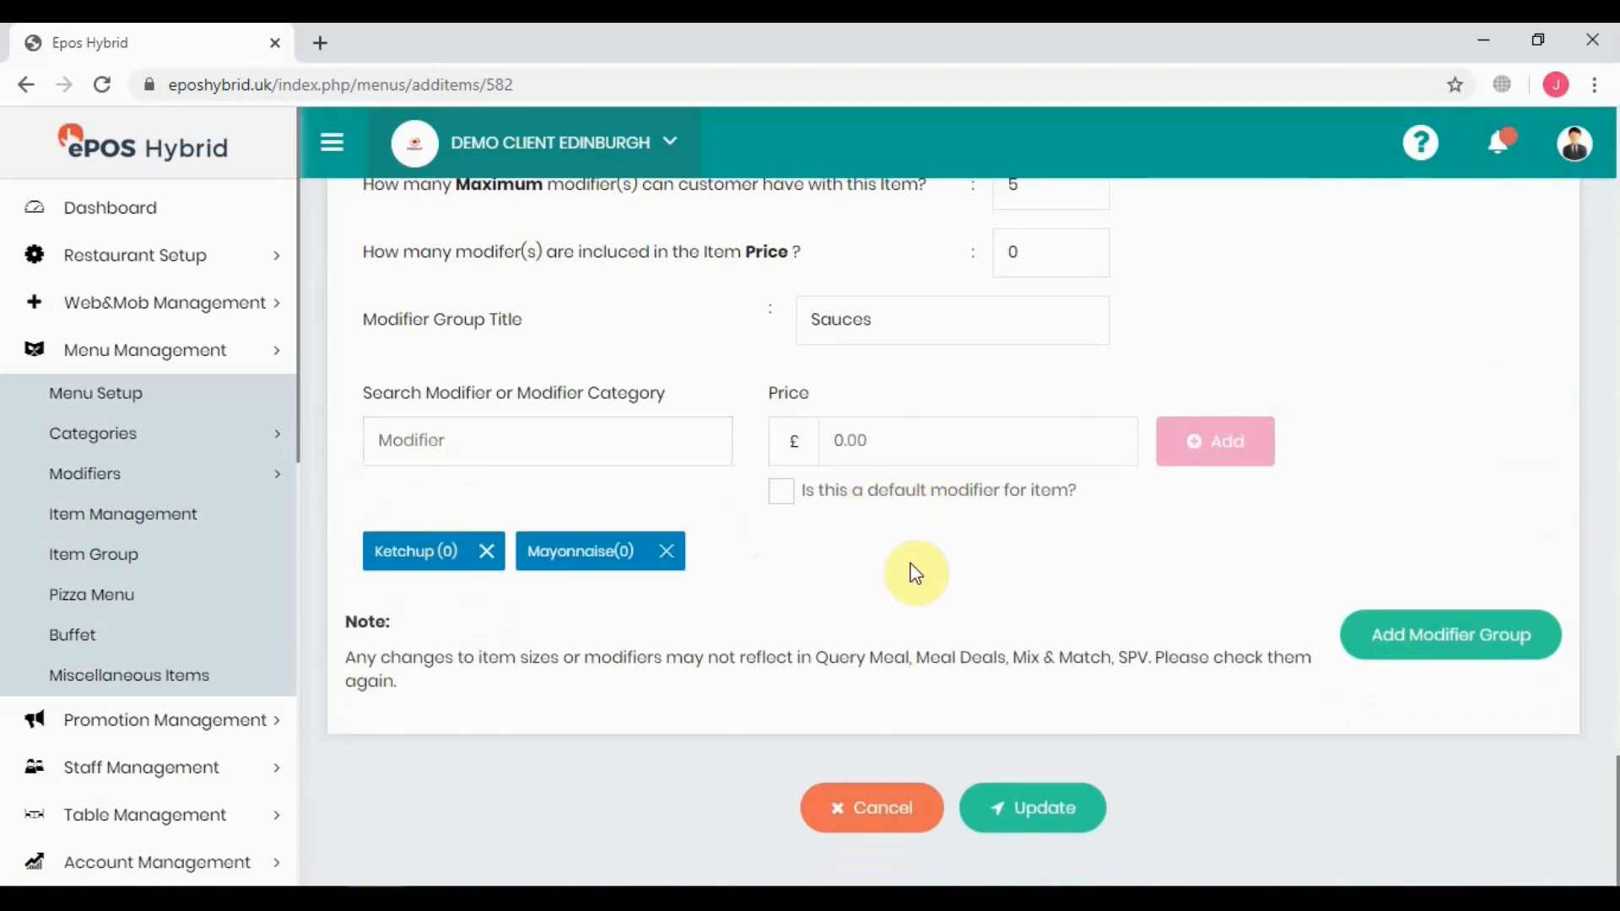
click(1019, 806)
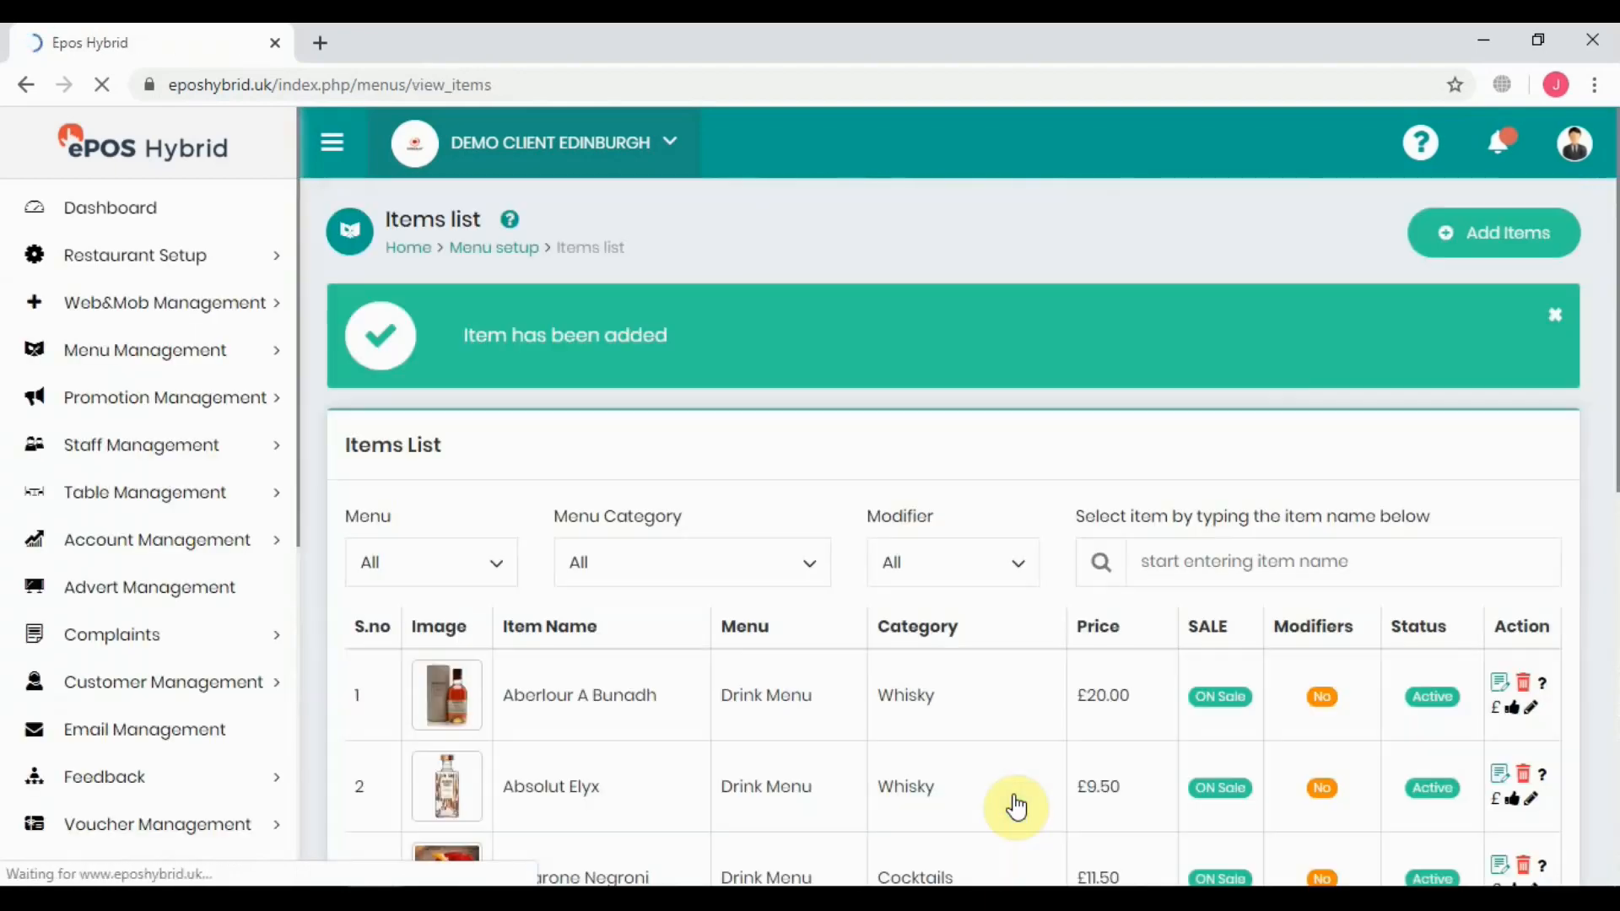
Step: Find the Burger in the items list and add the item label "Burg" to it
click(1150, 351)
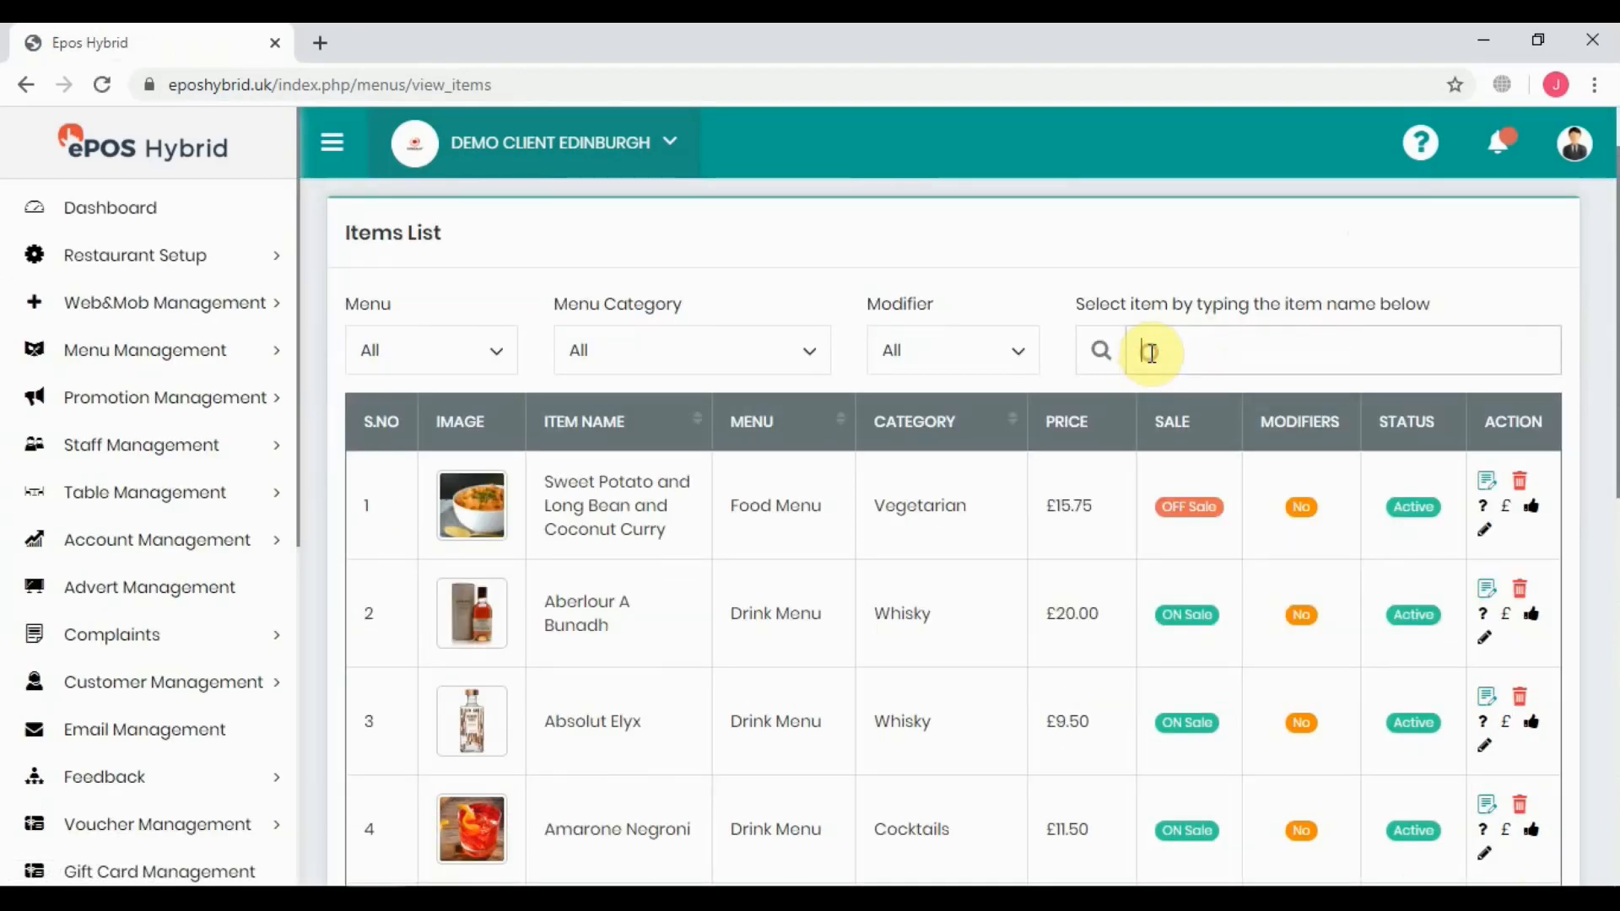
text(burger)
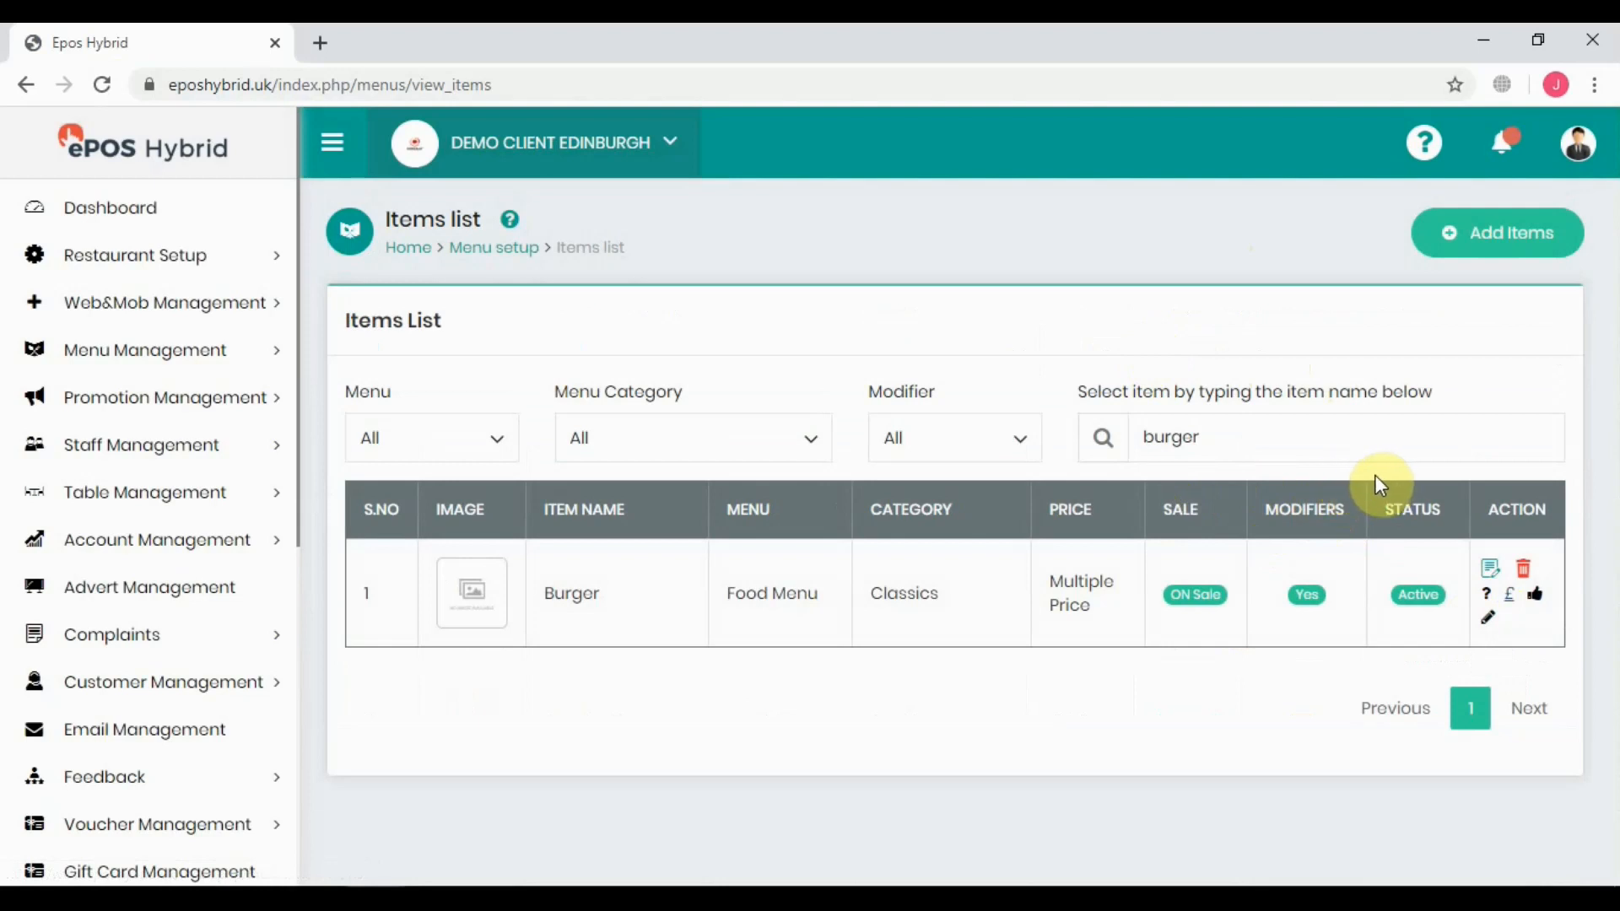
click(1489, 620)
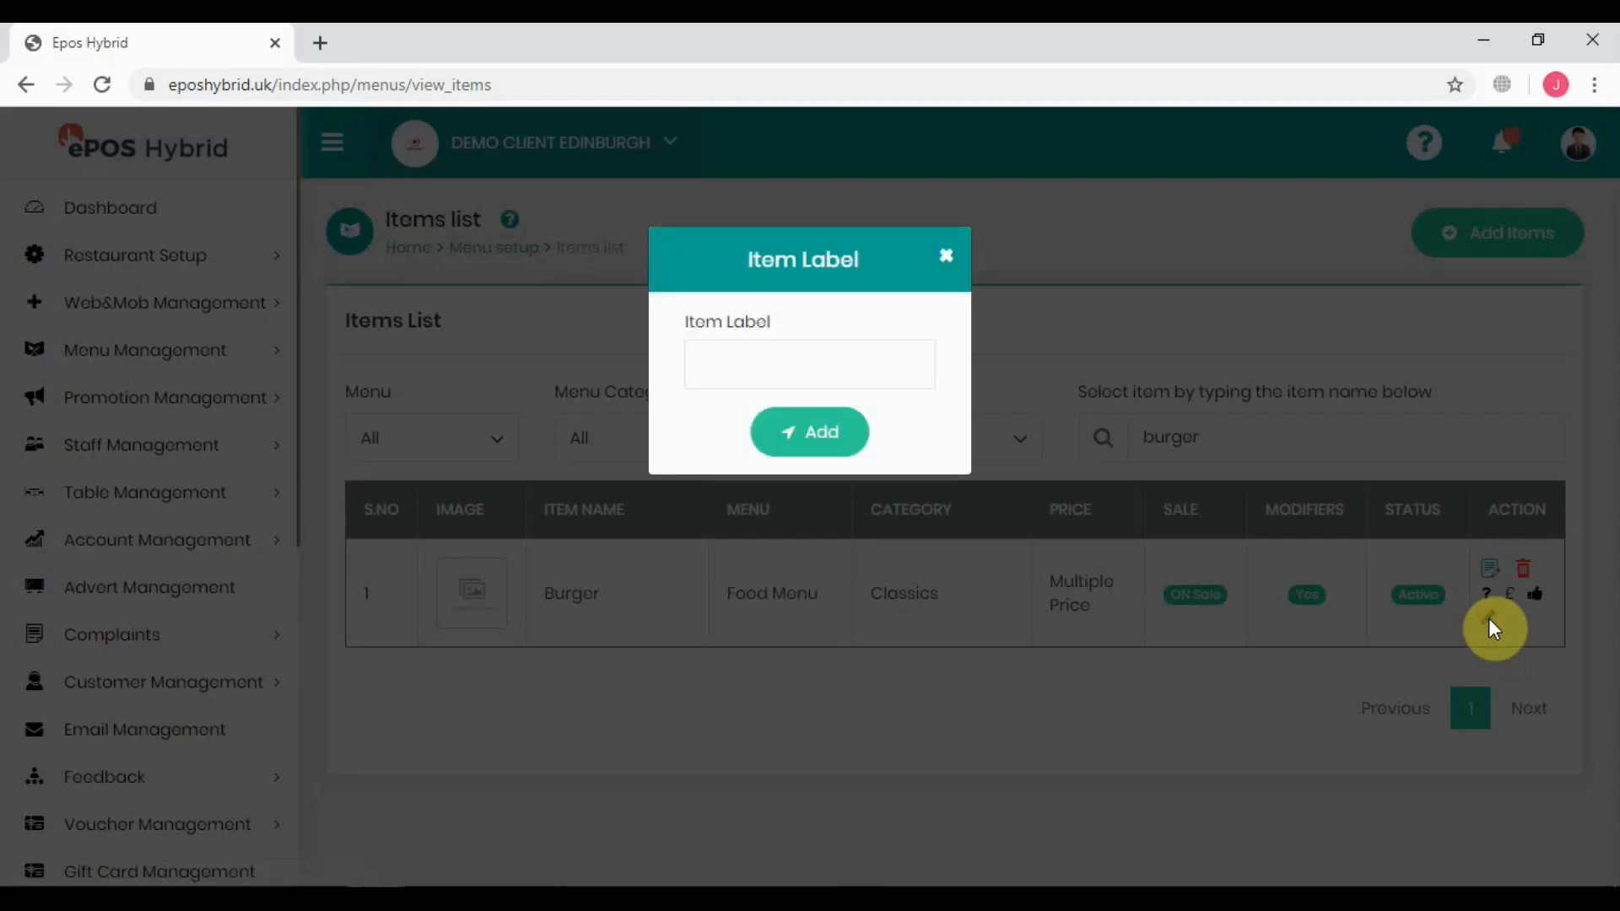
click(833, 374)
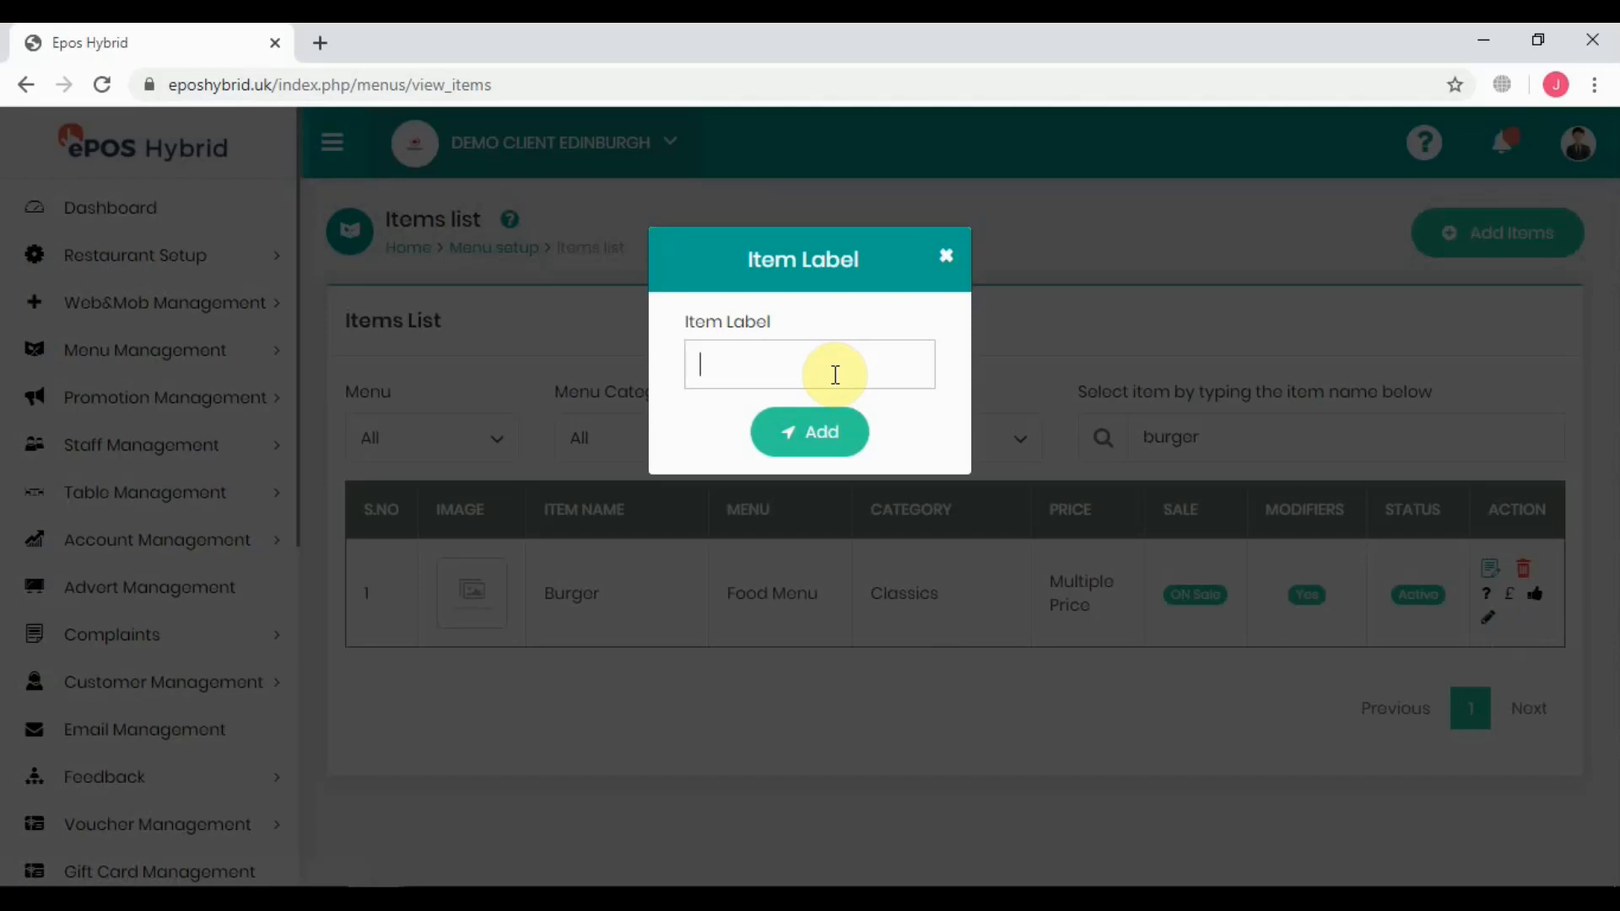
text(Burg)
click(825, 434)
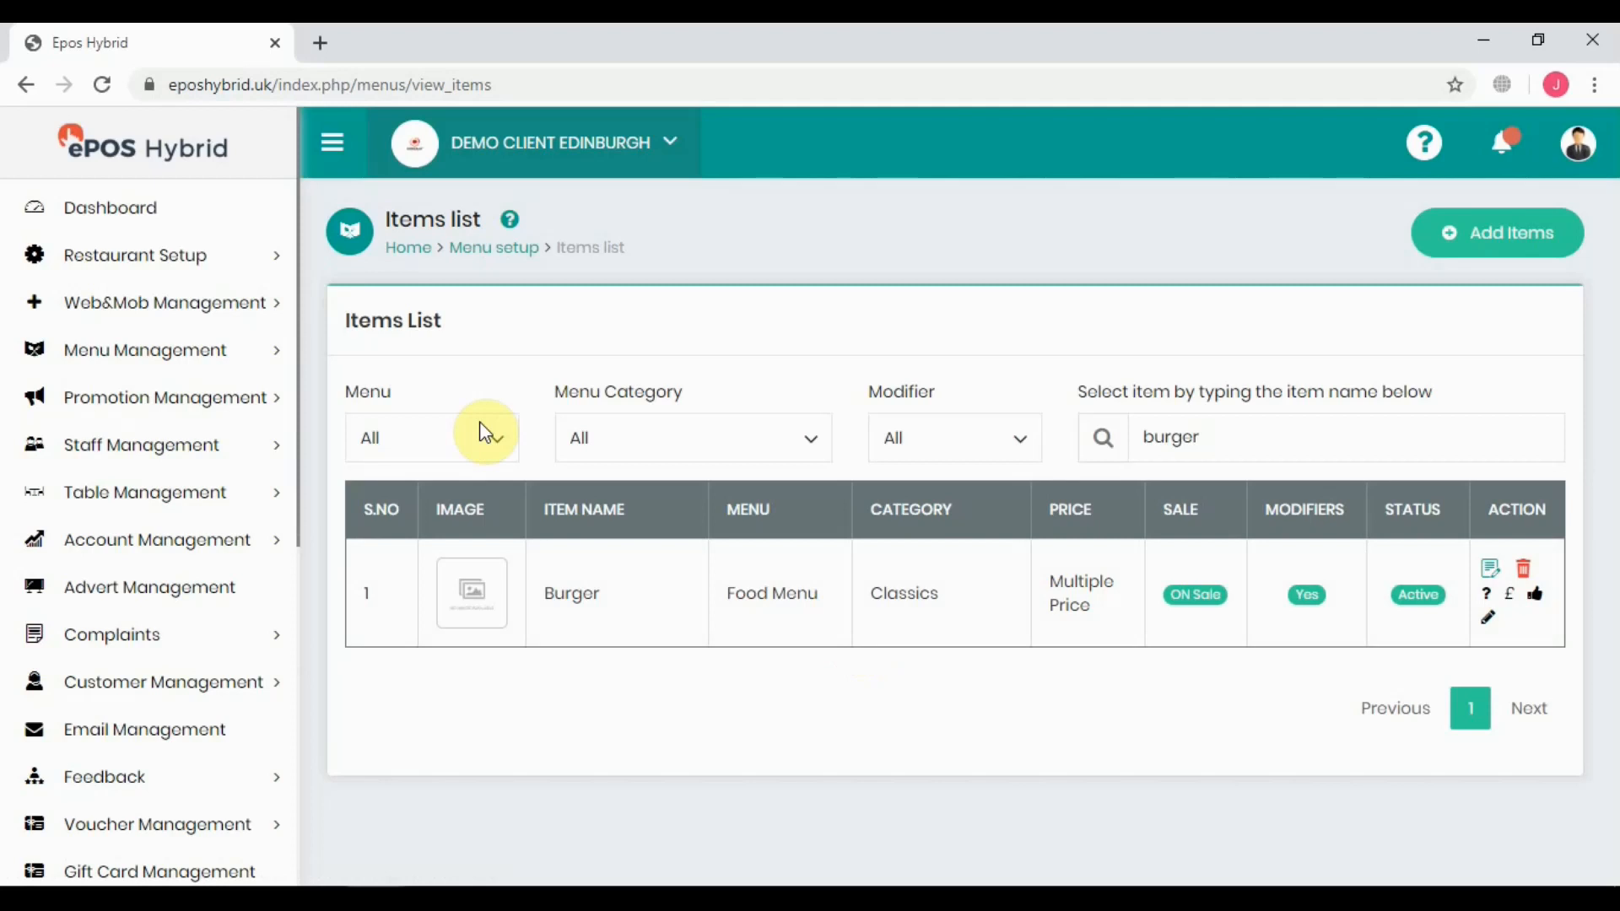
click(279, 367)
click(194, 369)
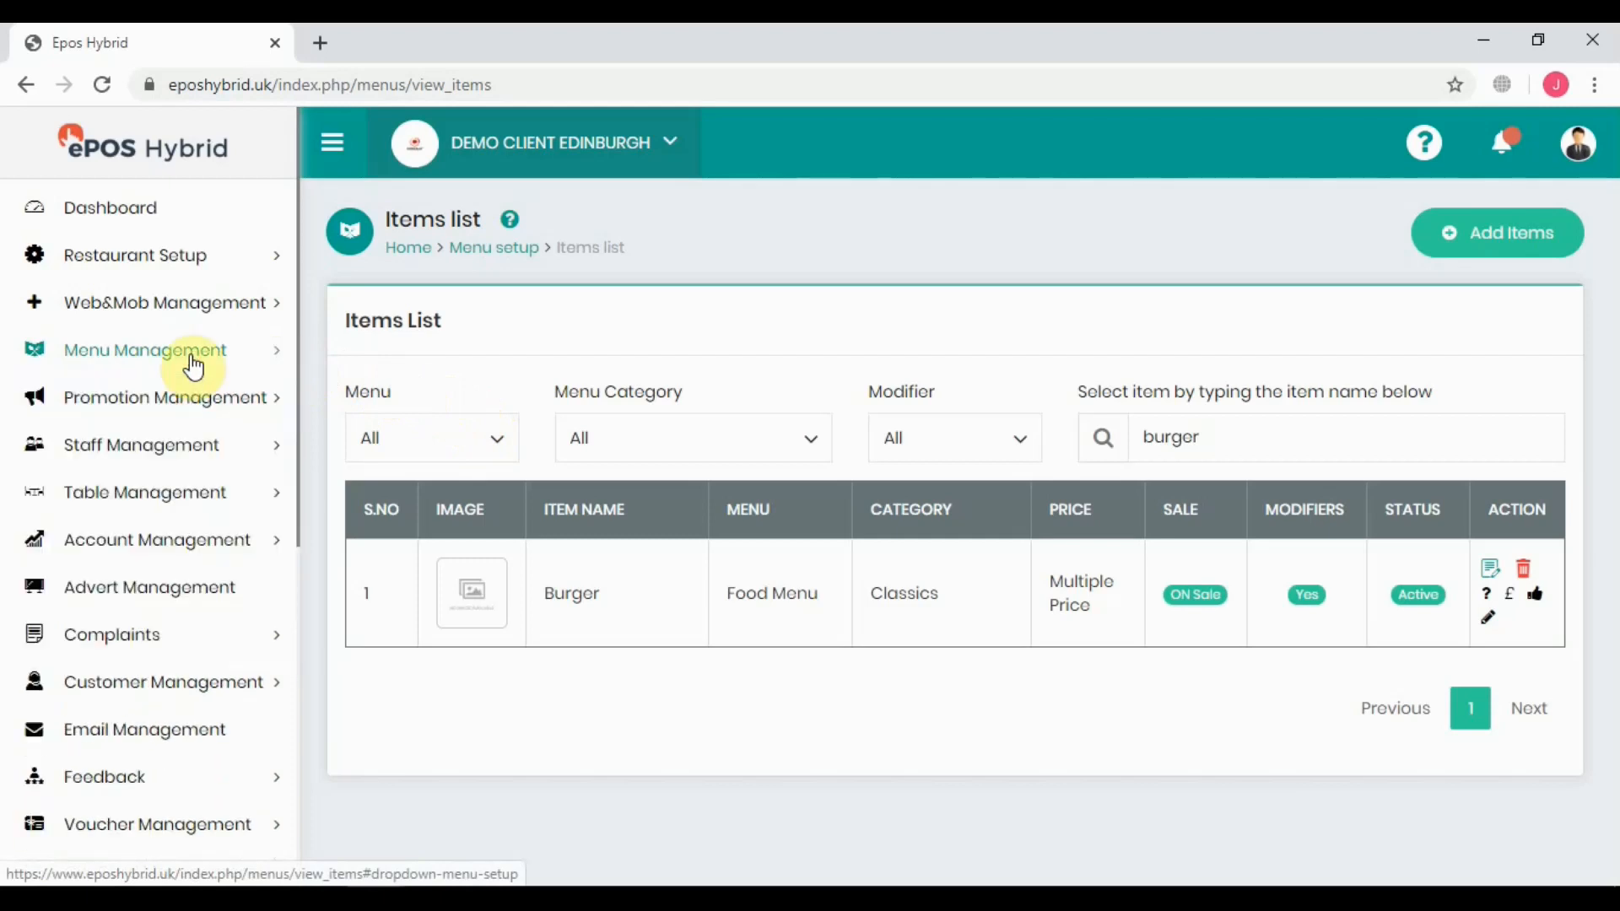
click(194, 369)
click(157, 477)
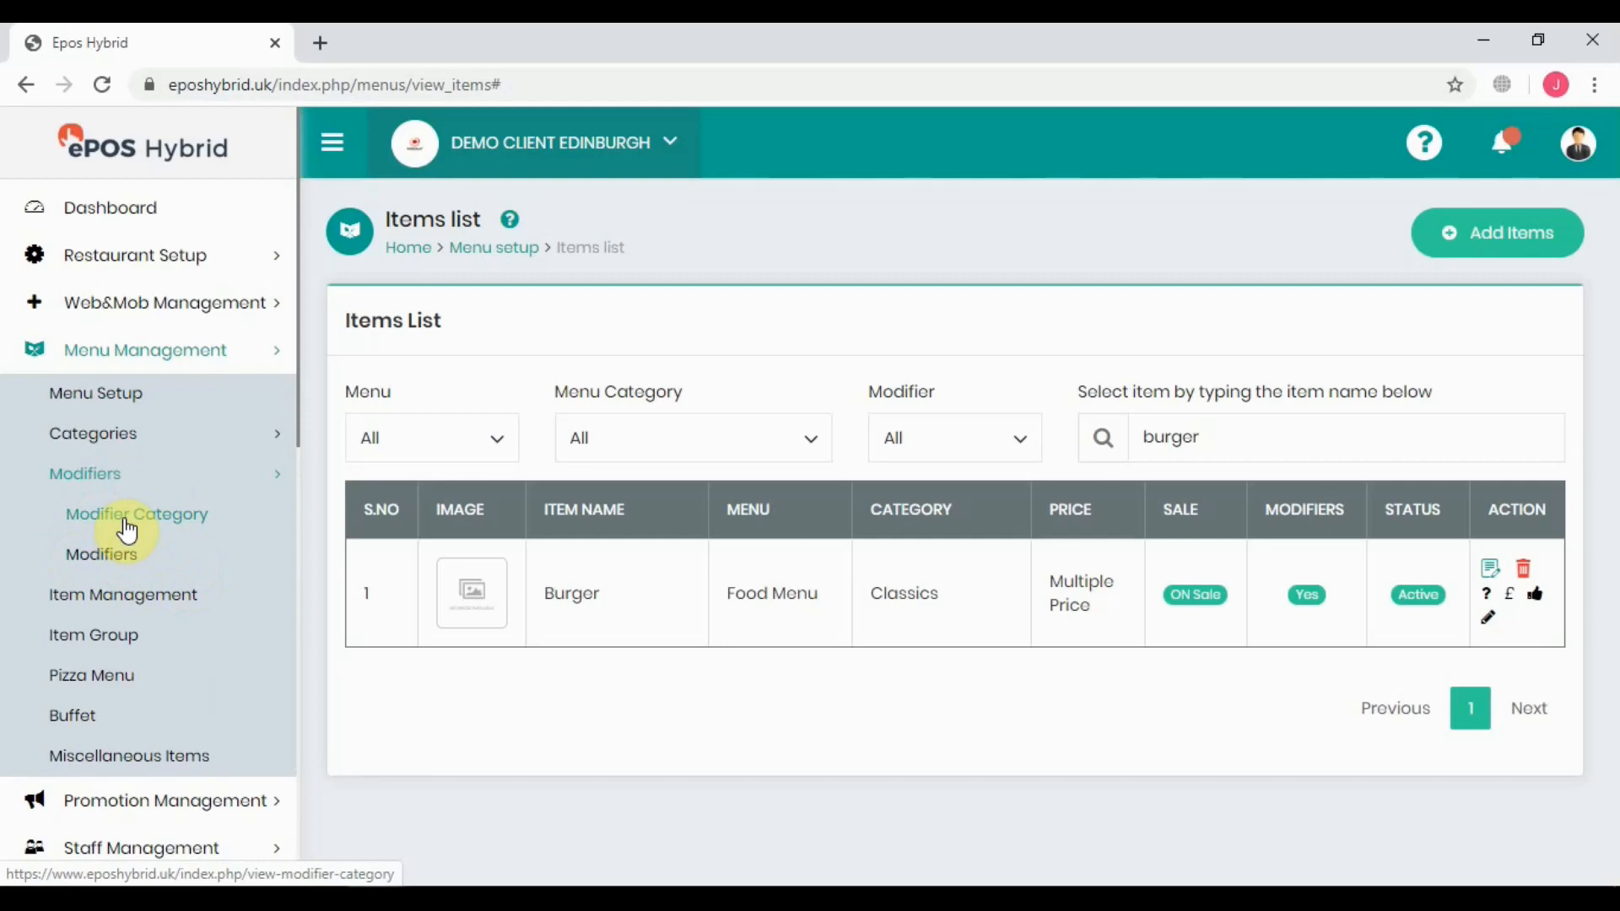
click(214, 351)
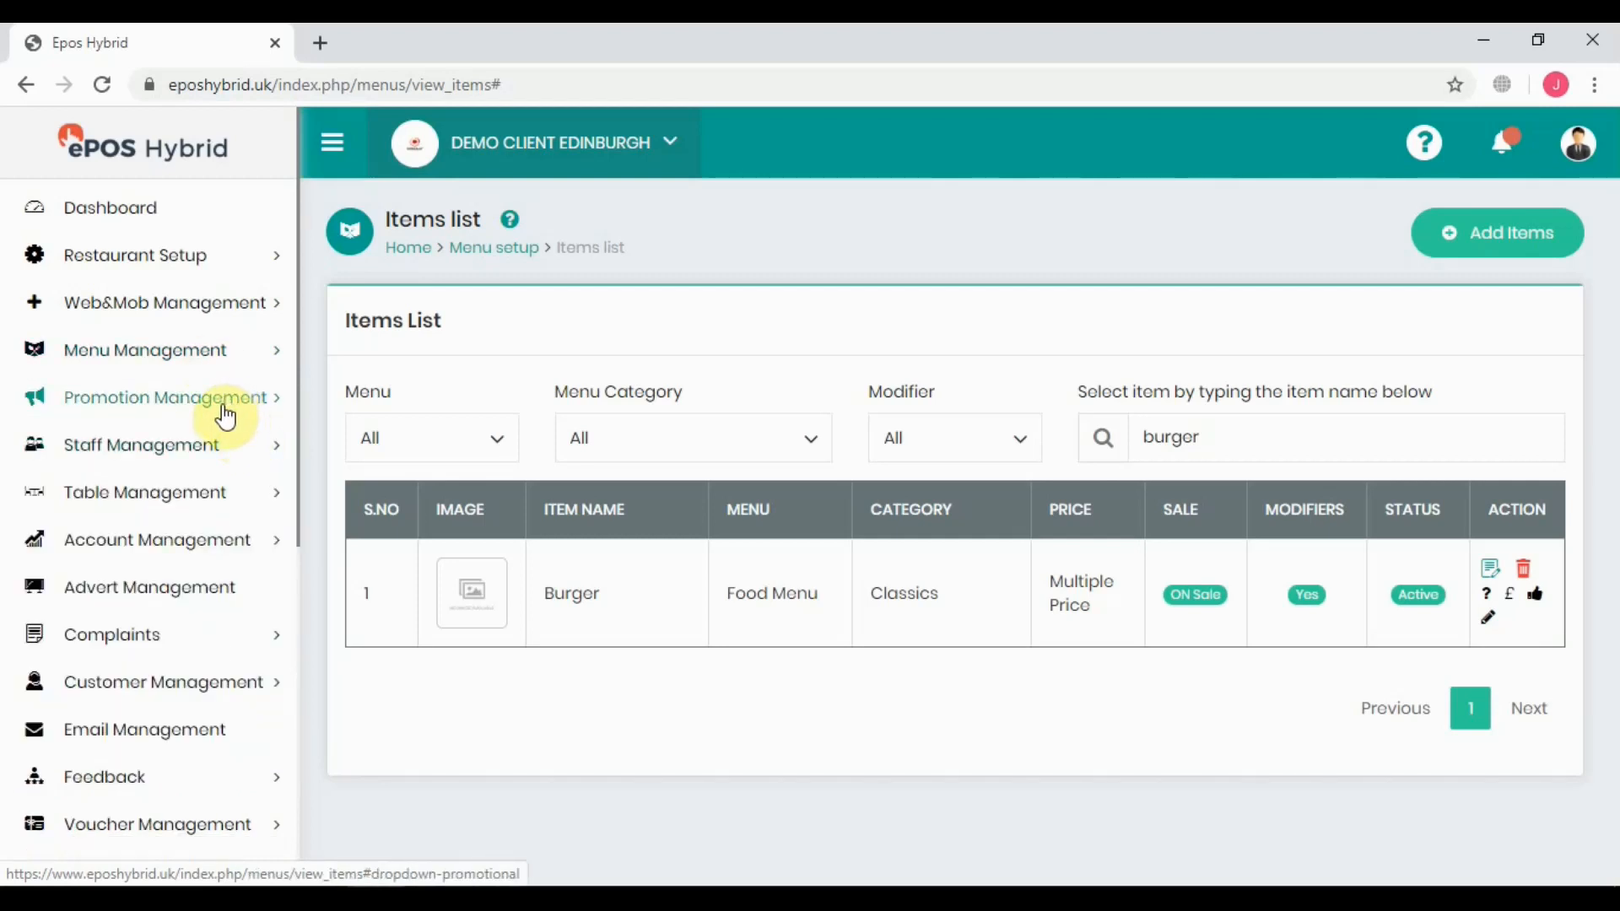